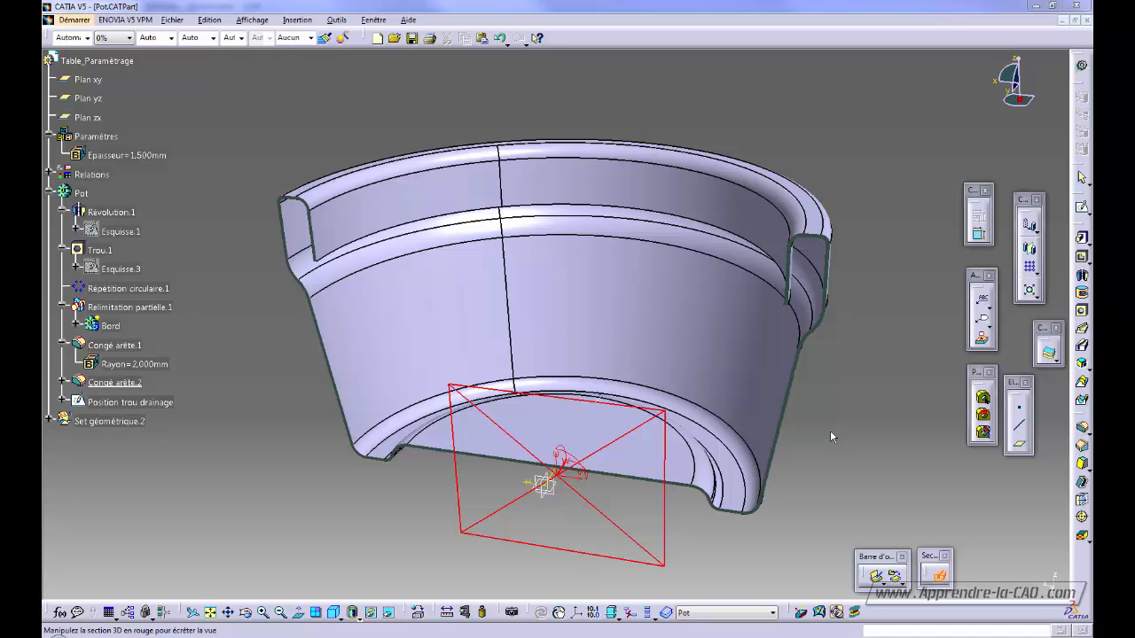
Turn off the section cut to display the complete pot
{"action": "middle_click_drag", "start_coordinate": [807, 426], "coordinate": [705, 439]}
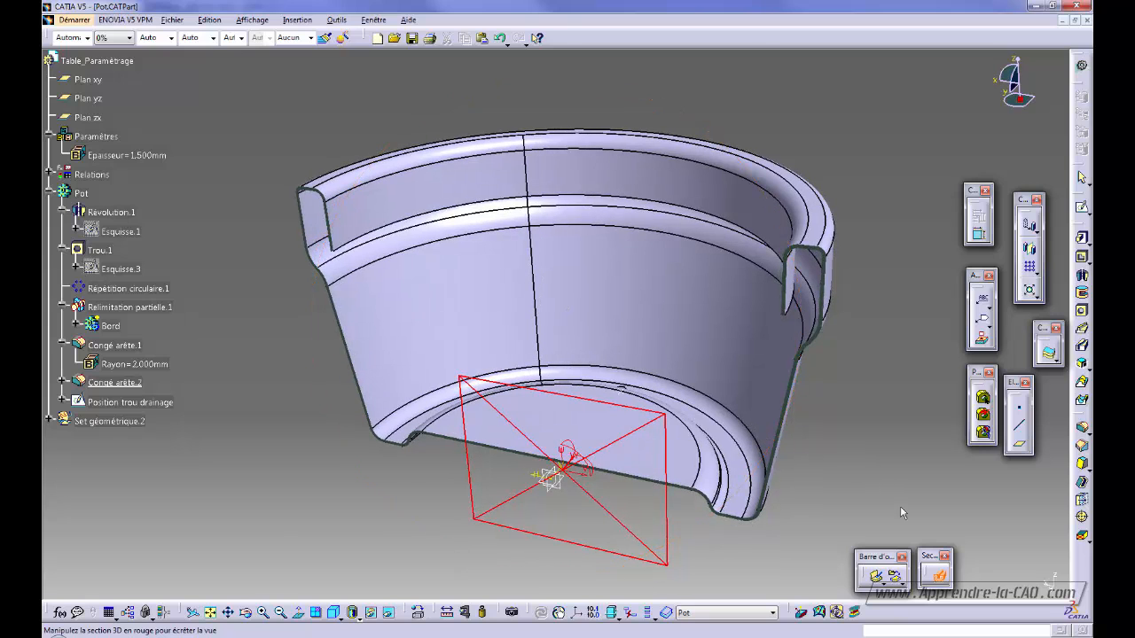
{"action": "left_click", "coordinate": [938, 576]}
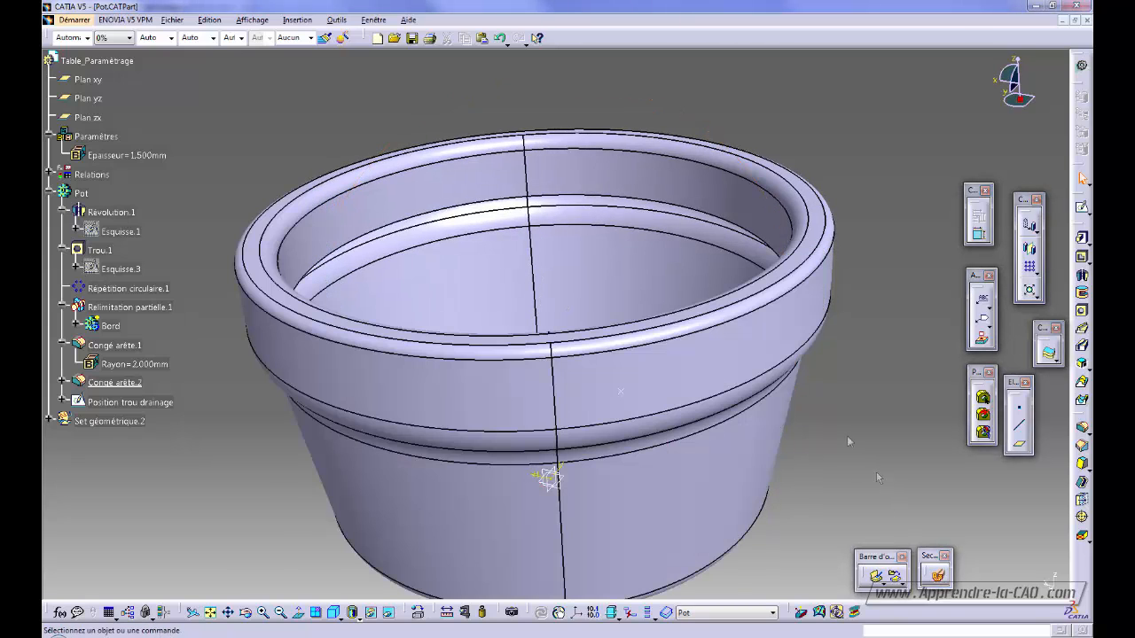
{"action": "middle_click_drag", "start_coordinate": [841, 440], "coordinate": [549, 438]}
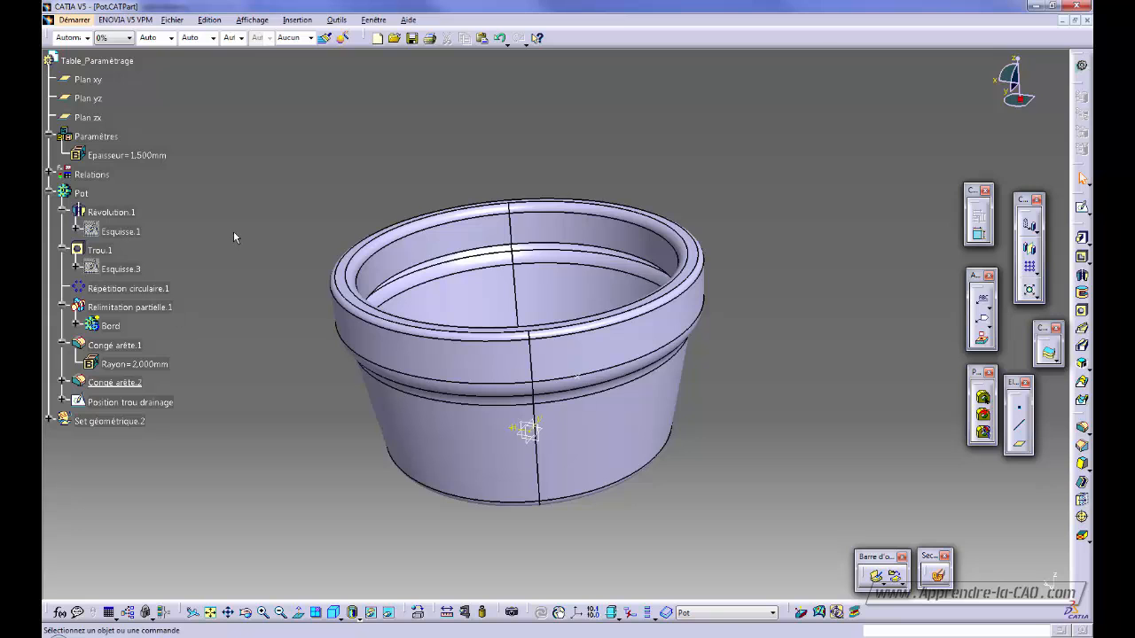
Show the profile sketch Esquisse.1 of the pot's Révolution.1 feature
{"action": "left_click", "coordinate": [124, 212]}
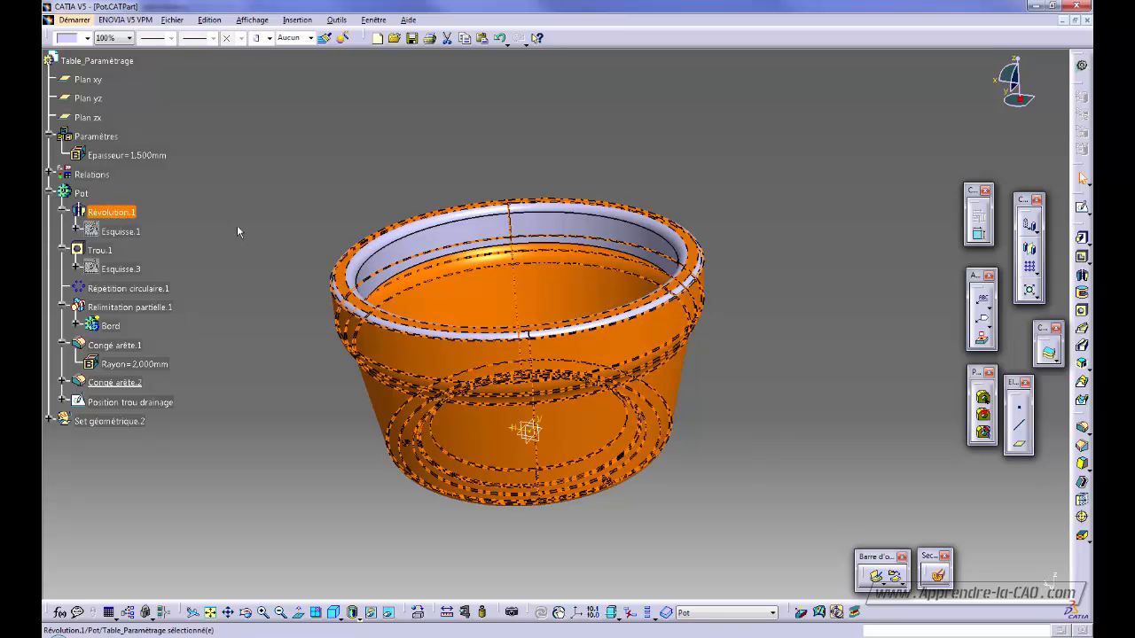
{"action": "middle_click_drag", "start_coordinate": [237, 226], "coordinate": [272, 226]}
{"action": "right_click", "coordinate": [114, 229]}
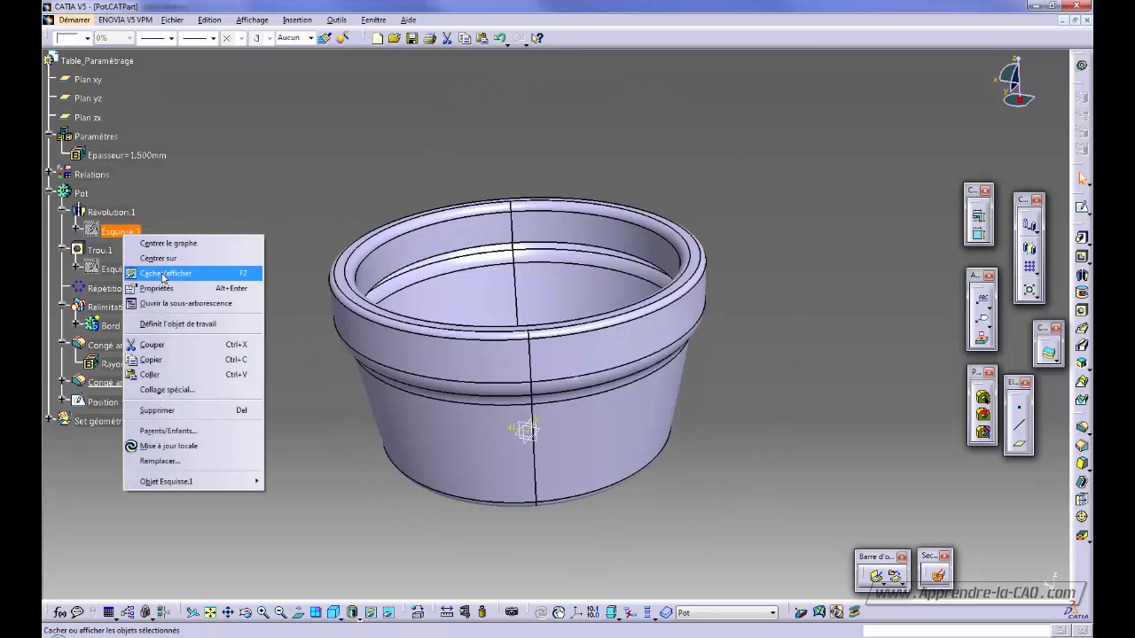
{"action": "key", "text": "Escape"}
{"action": "middle_click_drag", "start_coordinate": [461, 335], "coordinate": [561, 420]}
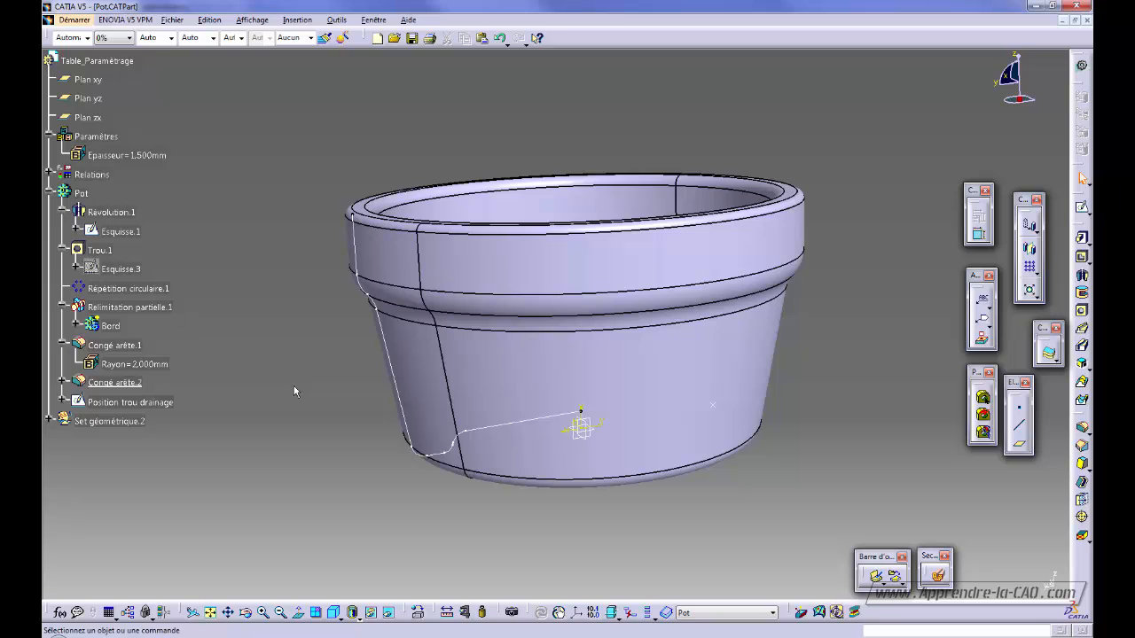
Examine the Epaisseur parameter, the drainage hole Trou.1 and its circular pattern Répétition circulaire.1 in the pot's base
{"action": "left_click", "coordinate": [142, 159]}
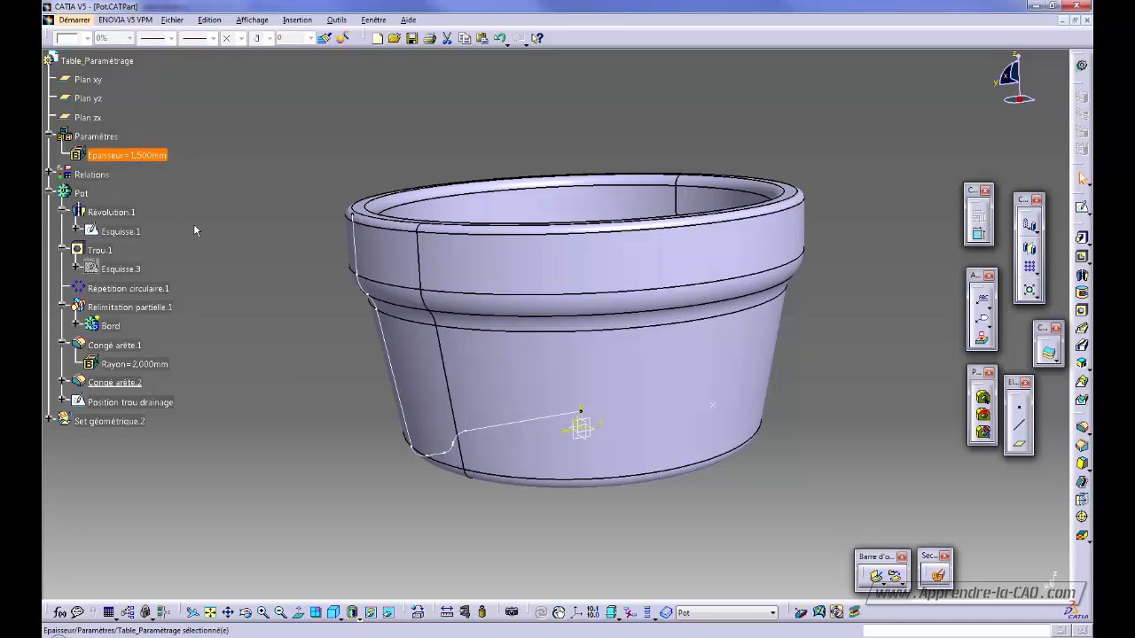
{"action": "left_click", "coordinate": [214, 263]}
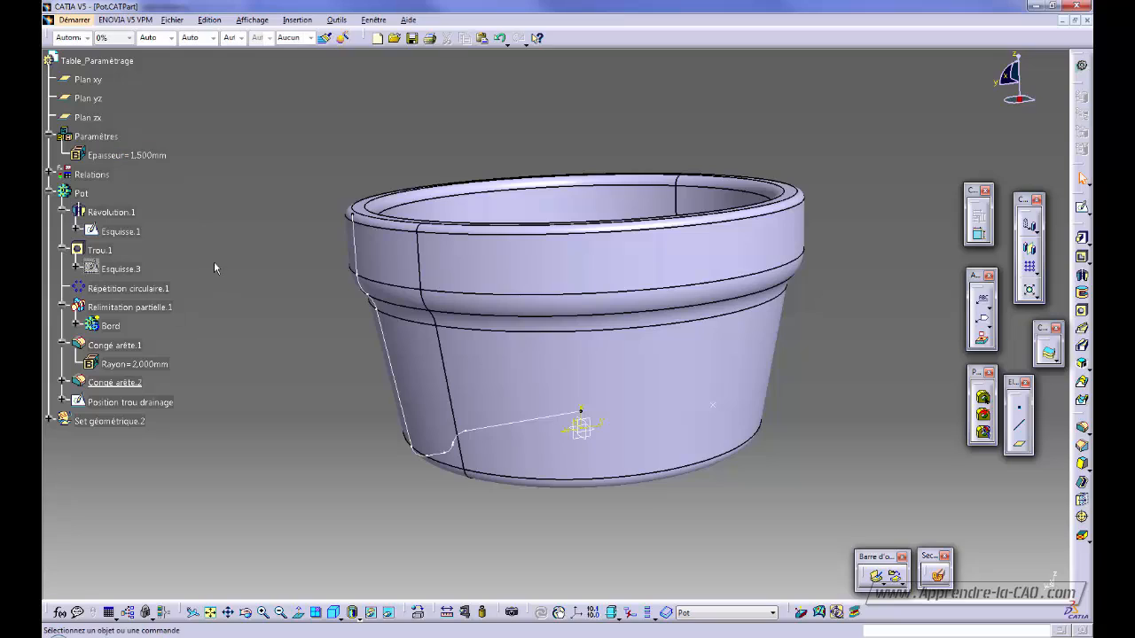
{"action": "left_click", "coordinate": [104, 254]}
{"action": "middle_click_drag", "start_coordinate": [580, 417], "coordinate": [656, 430]}
{"action": "left_click", "coordinate": [258, 447]}
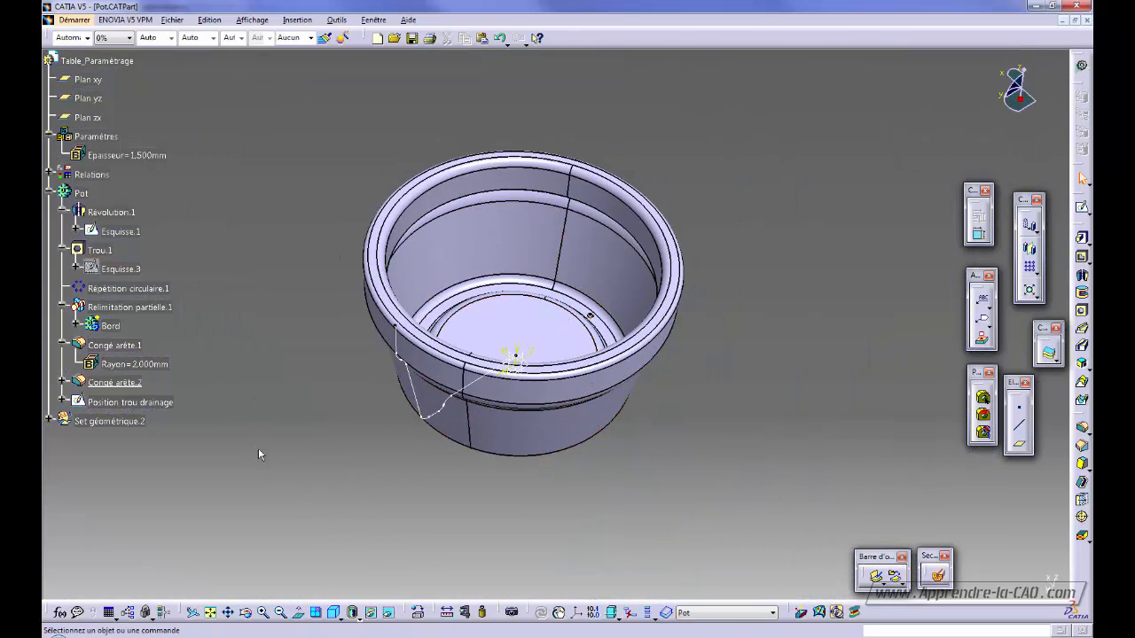
{"action": "left_click", "coordinate": [147, 291]}
{"action": "middle_click_drag", "start_coordinate": [523, 423], "coordinate": [572, 446]}
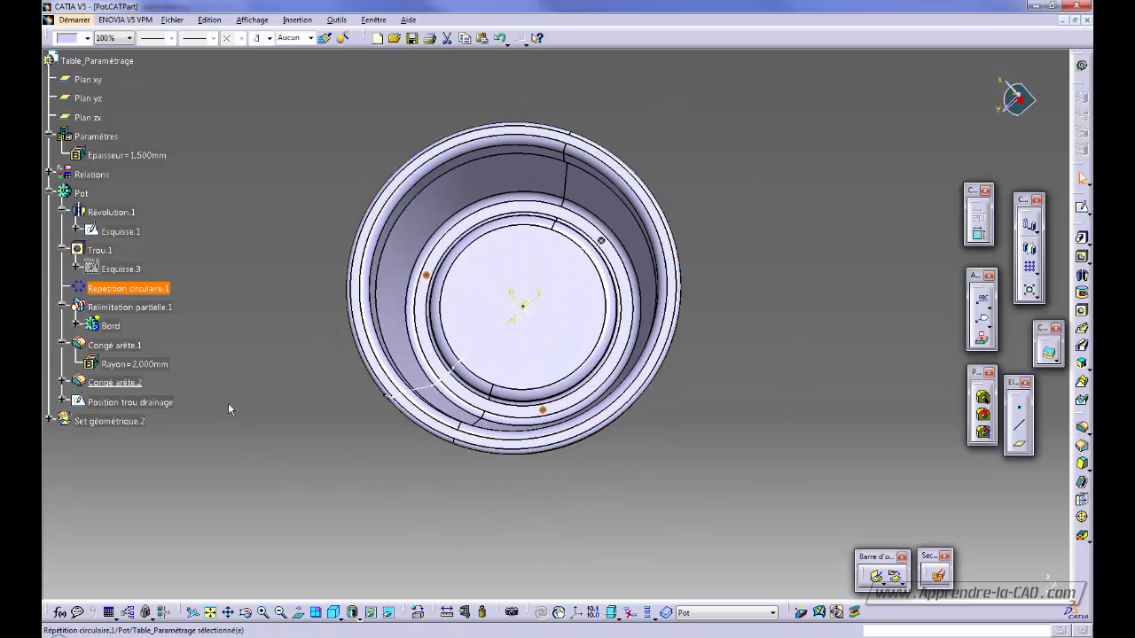
{"action": "left_click", "coordinate": [268, 351]}
Expand the Bord body under Relimitation partielle.1 and show the Révolution.2 sketch Esquisse.5
{"action": "middle_click_drag", "start_coordinate": [481, 496], "coordinate": [510, 333]}
{"action": "left_click", "coordinate": [112, 325]}
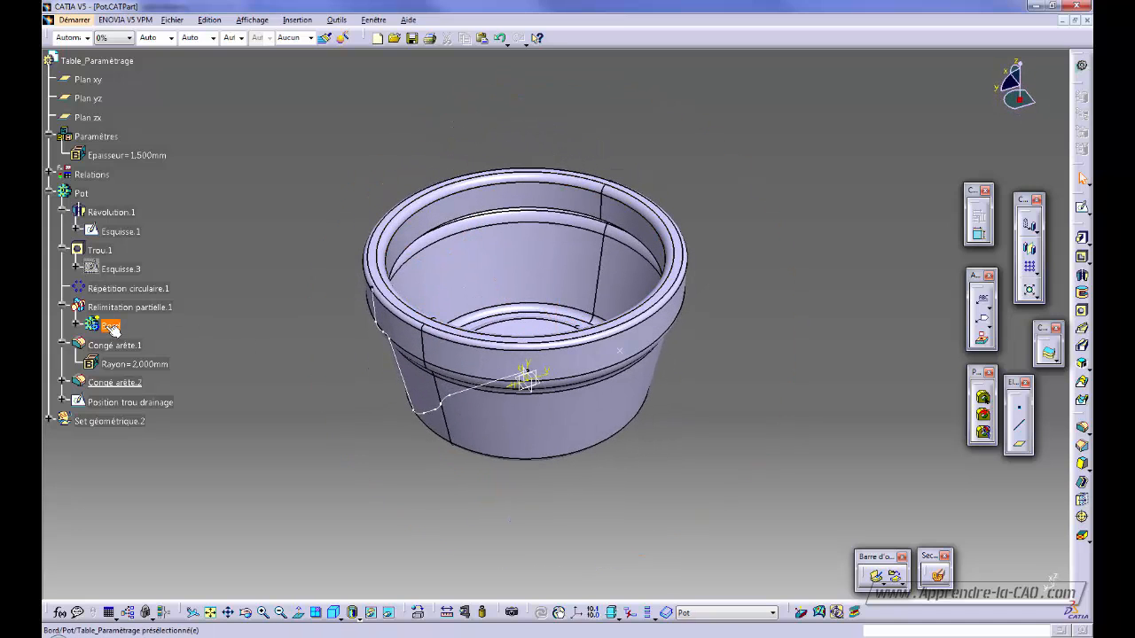
{"action": "left_click", "coordinate": [144, 309]}
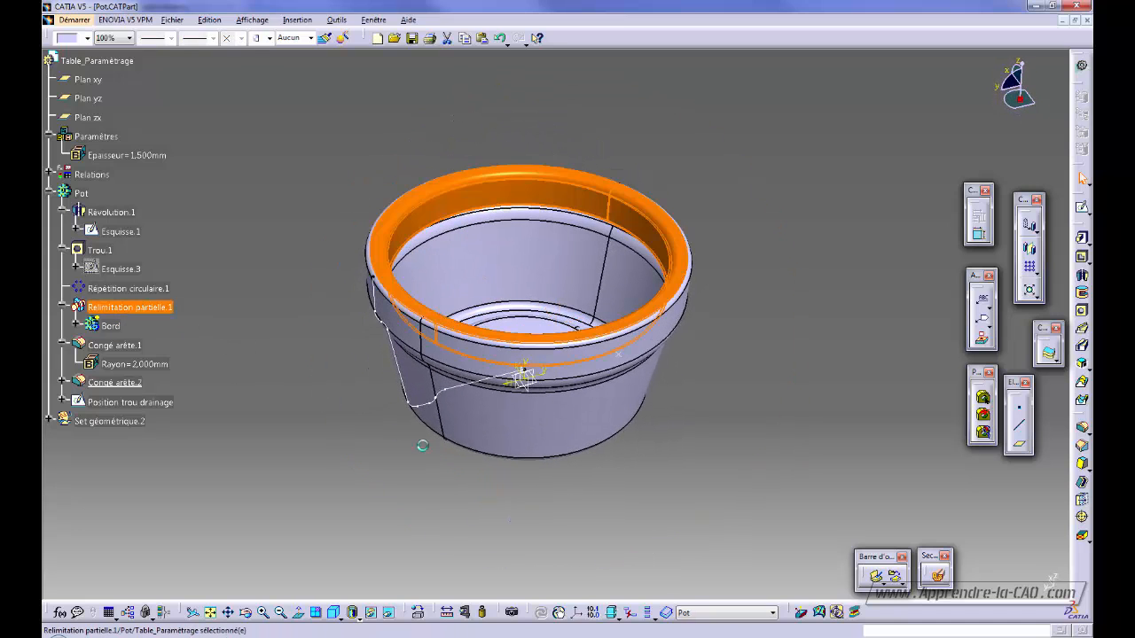
{"action": "middle_click_drag", "start_coordinate": [576, 390], "coordinate": [592, 437]}
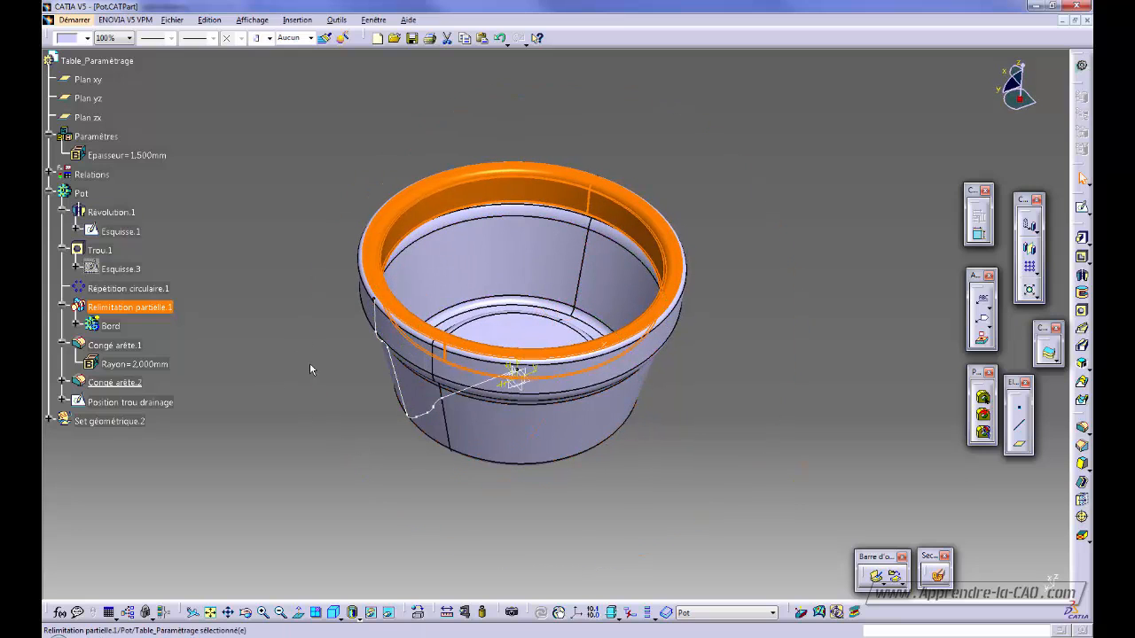
{"action": "left_click", "coordinate": [77, 326]}
{"action": "left_click", "coordinate": [175, 354]}
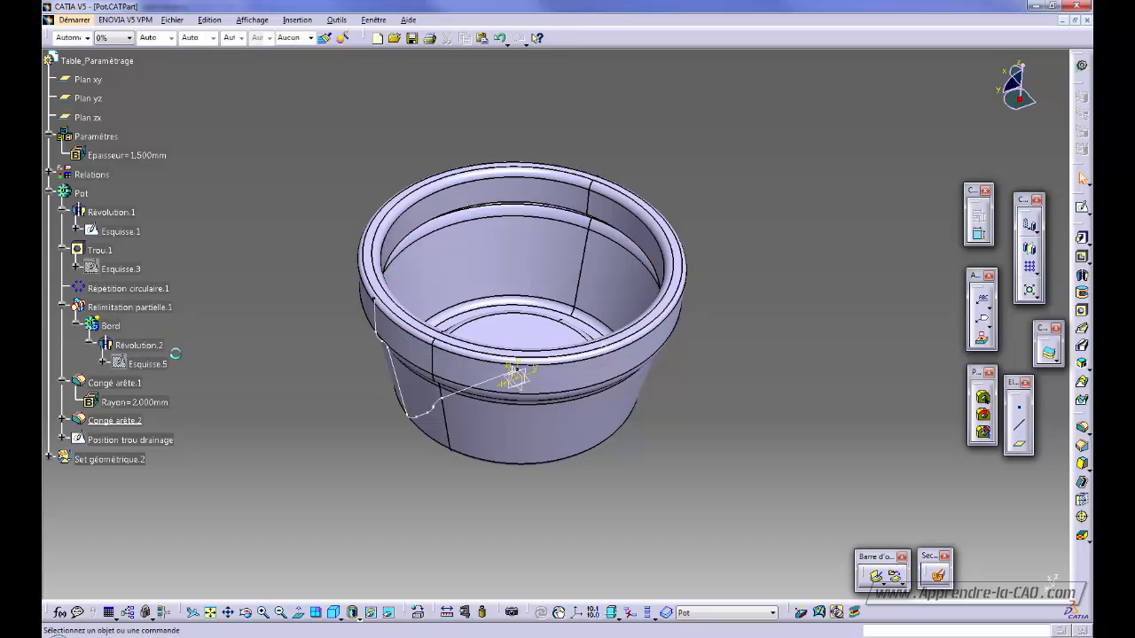
{"action": "right_click", "coordinate": [147, 364]}
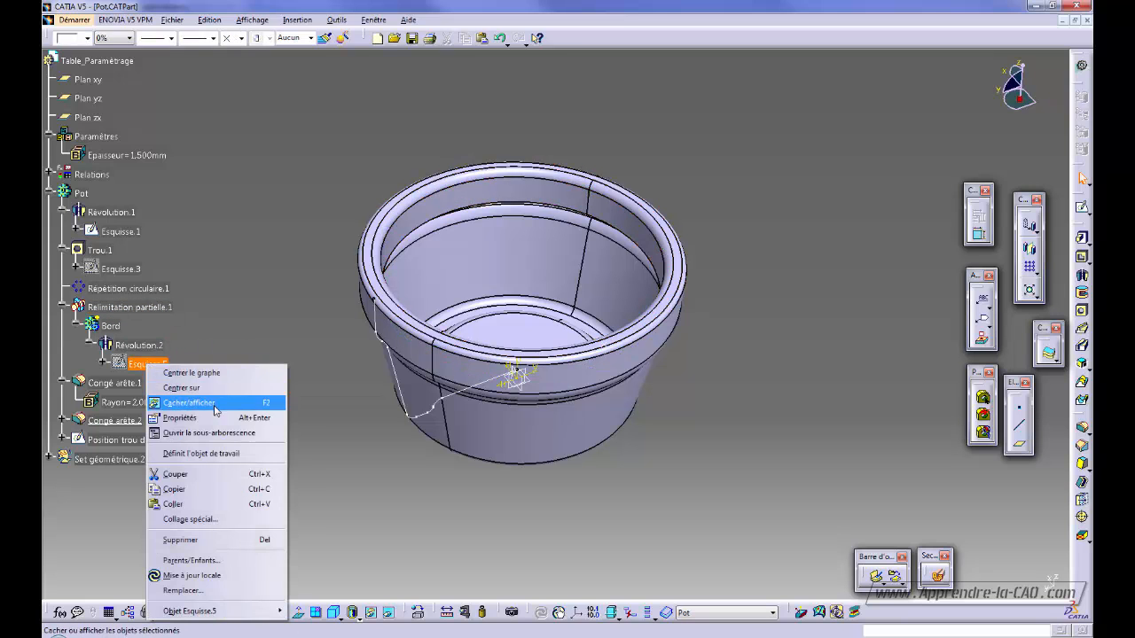
{"action": "left_click", "coordinate": [215, 407]}
{"action": "middle_click_drag", "start_coordinate": [417, 417], "coordinate": [519, 342]}
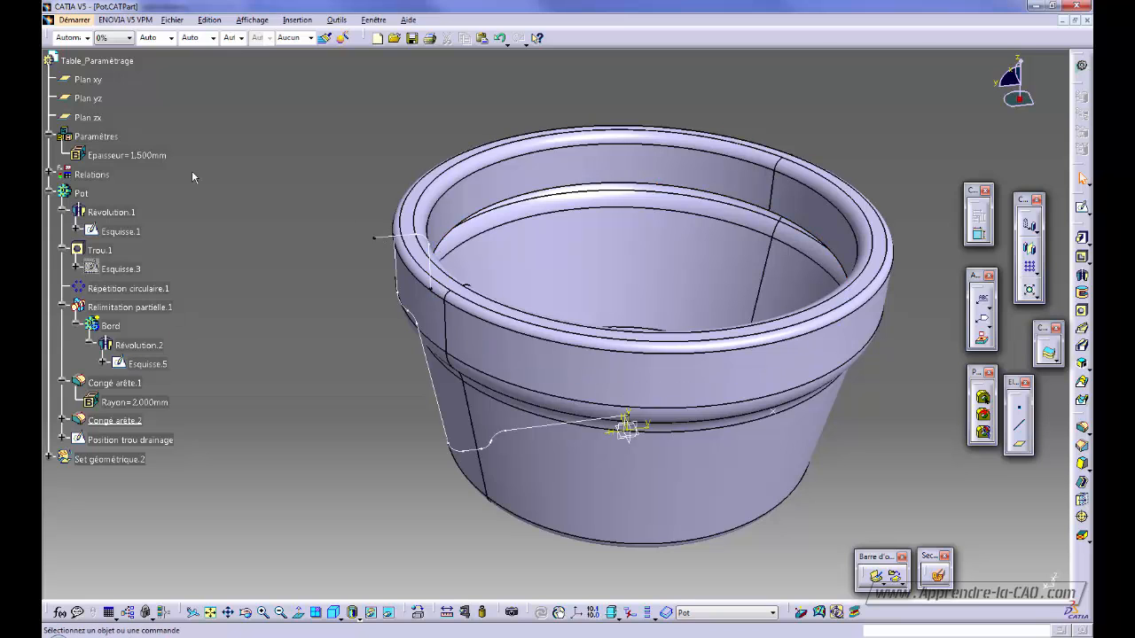
Examine the Epaisseur parameter, and inspect the rim fillet Congé arête.1 in a temporary section cut through the pot
{"action": "left_click", "coordinate": [147, 157]}
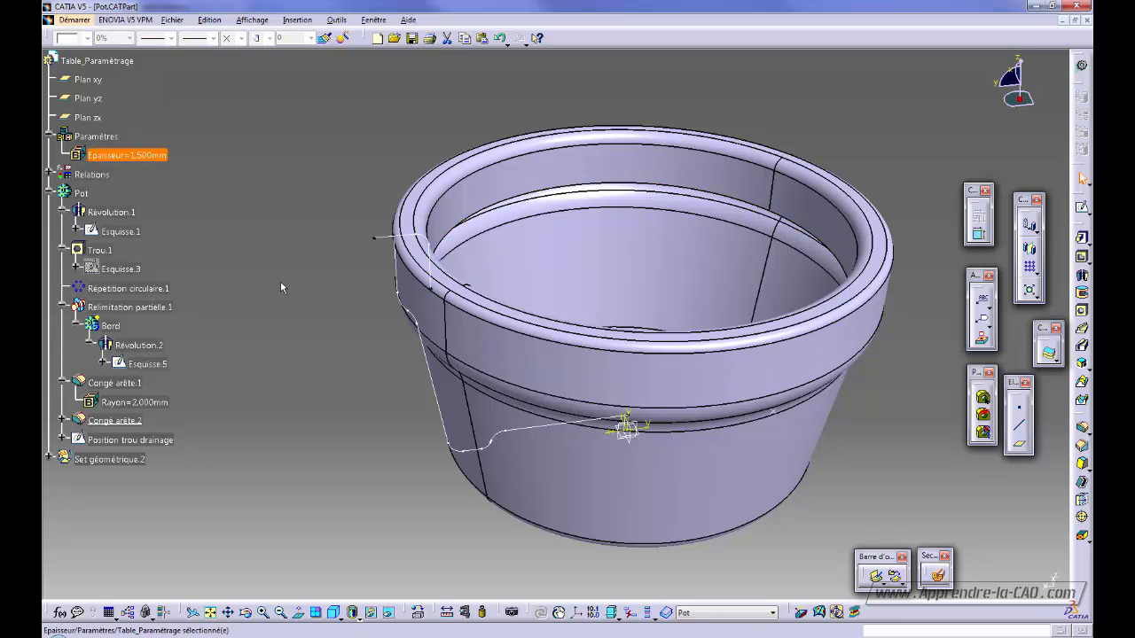
{"action": "middle_click_drag", "start_coordinate": [280, 370], "coordinate": [282, 361], "text": "ctrl"}
{"action": "left_click", "coordinate": [284, 364]}
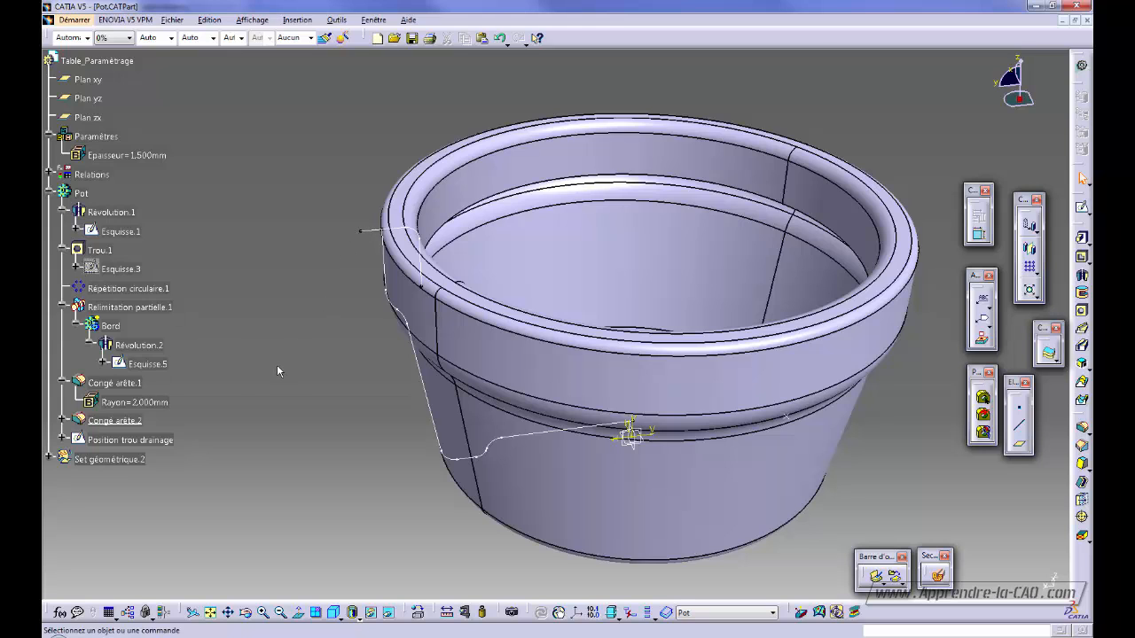
{"action": "left_click", "coordinate": [120, 383]}
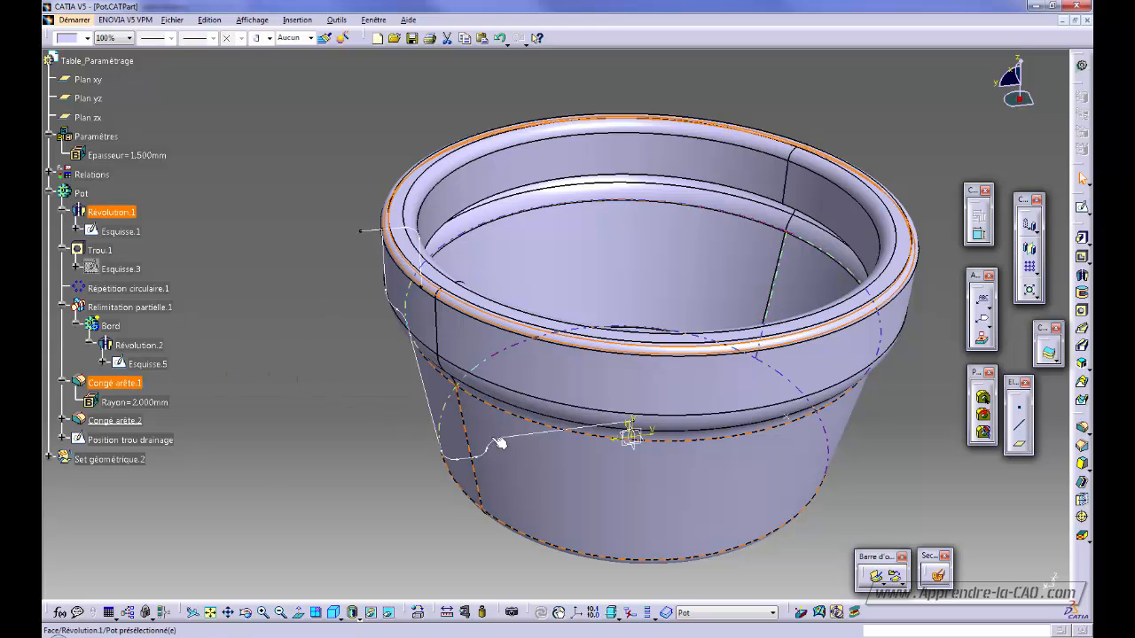
{"action": "left_click", "coordinate": [937, 574]}
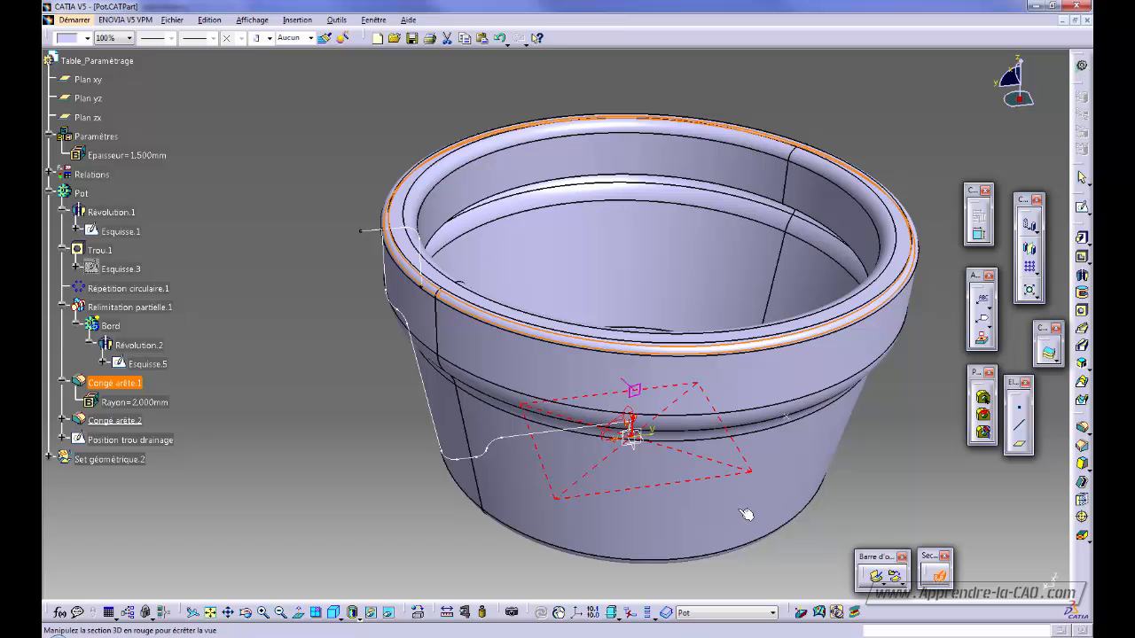
{"action": "middle_click_drag", "start_coordinate": [673, 489], "coordinate": [522, 336]}
{"action": "left_click", "coordinate": [660, 447]}
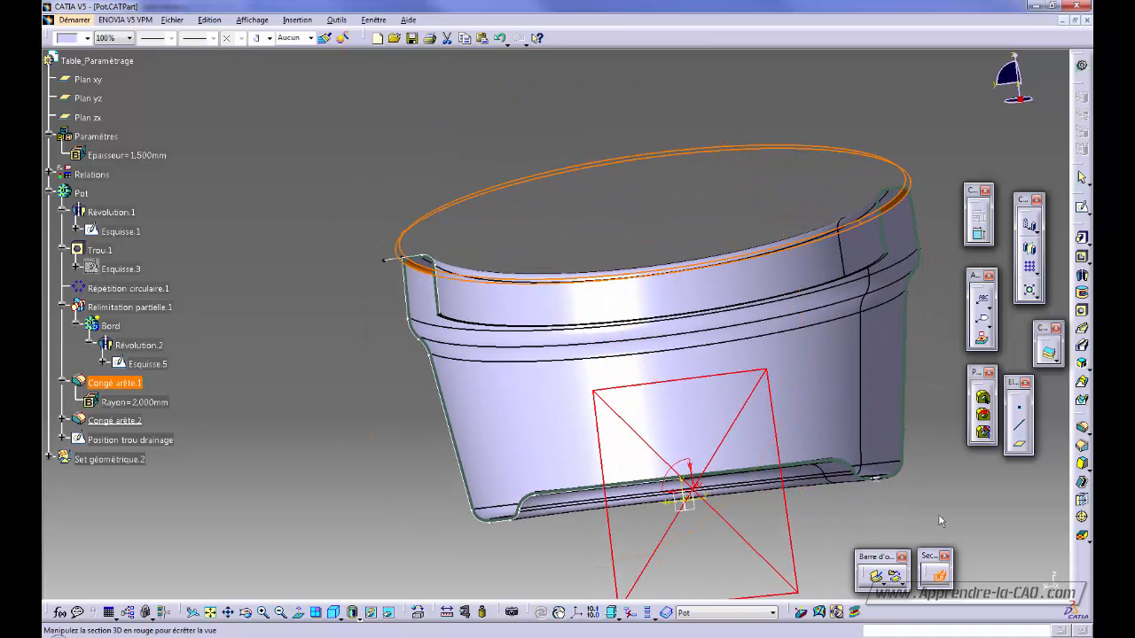
{"action": "left_click", "coordinate": [938, 577]}
Expand the Congé arête.2 fillet and compare its radius with the Congé arête.1 radius and the Epaisseur parameter
{"action": "left_click", "coordinate": [127, 424]}
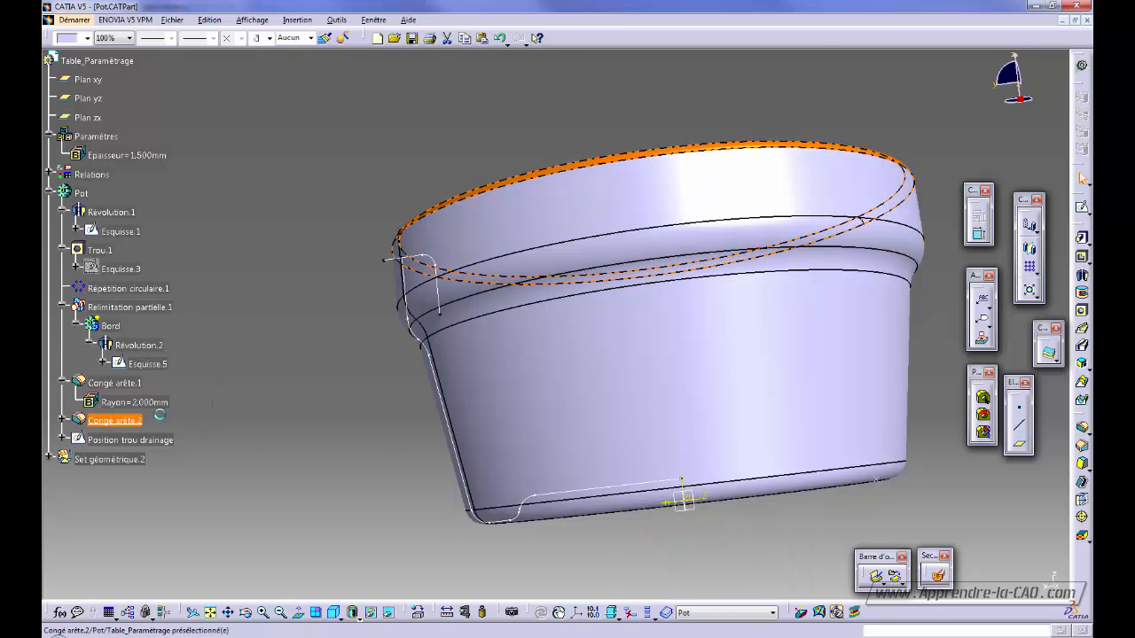
{"action": "middle_click_drag", "start_coordinate": [390, 440], "coordinate": [685, 445]}
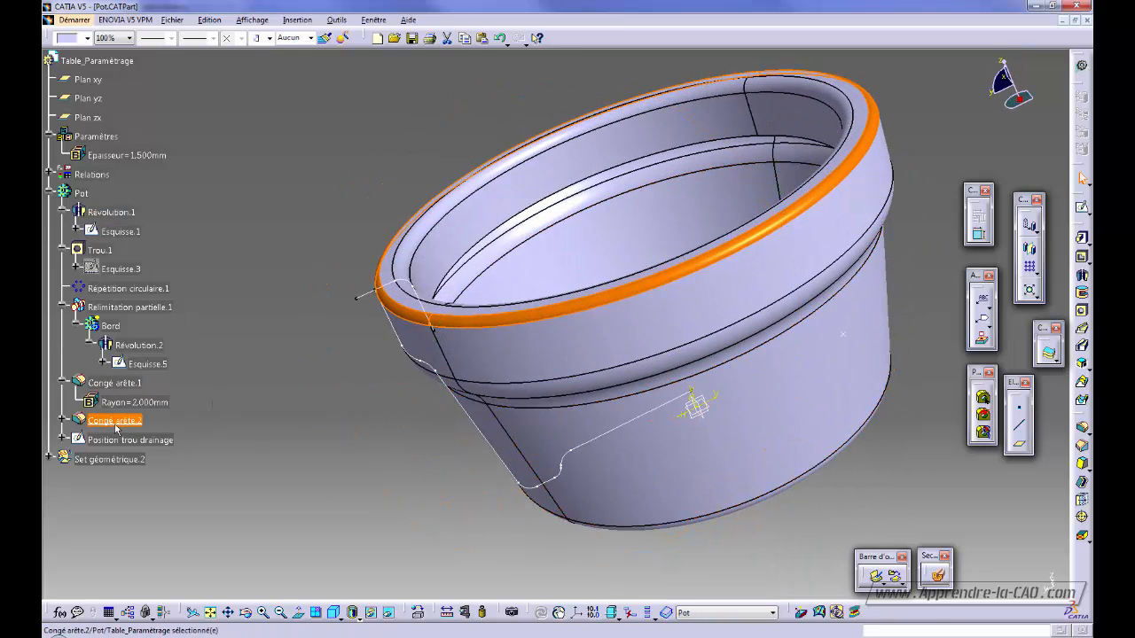
{"action": "left_click", "coordinate": [63, 420]}
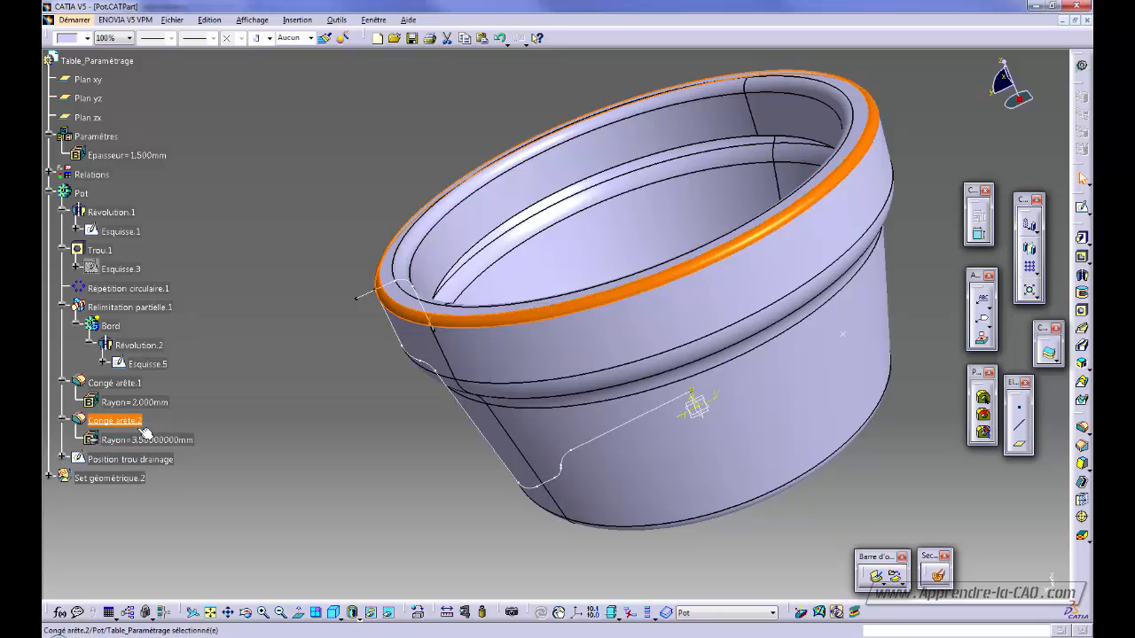
{"action": "left_click", "coordinate": [133, 440]}
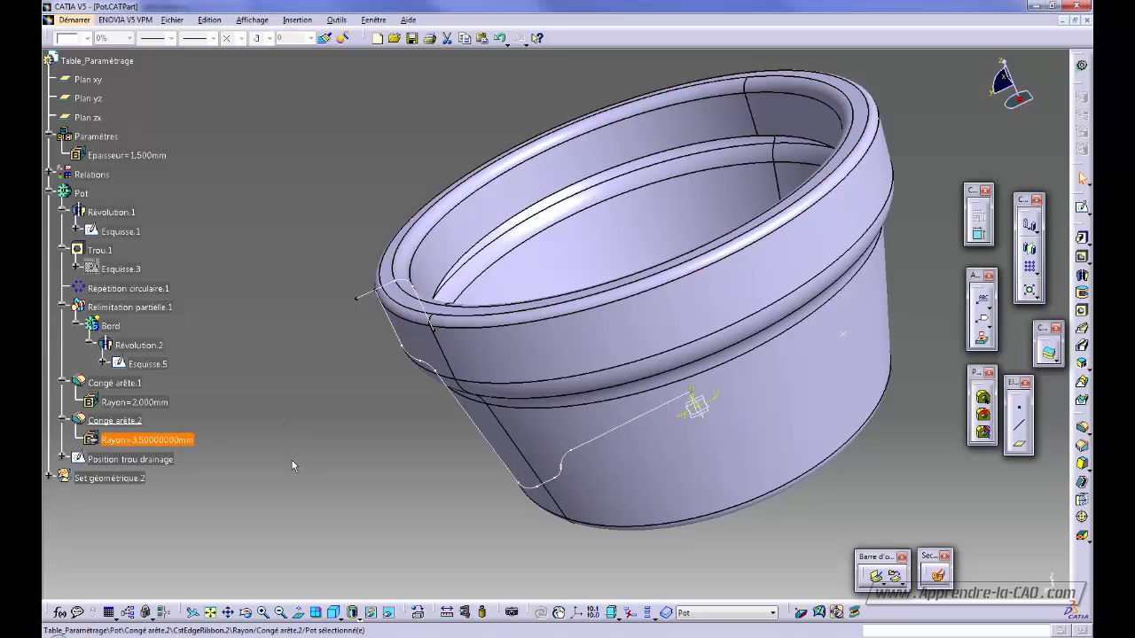
{"action": "left_click", "coordinate": [149, 403]}
{"action": "left_click", "coordinate": [133, 157]}
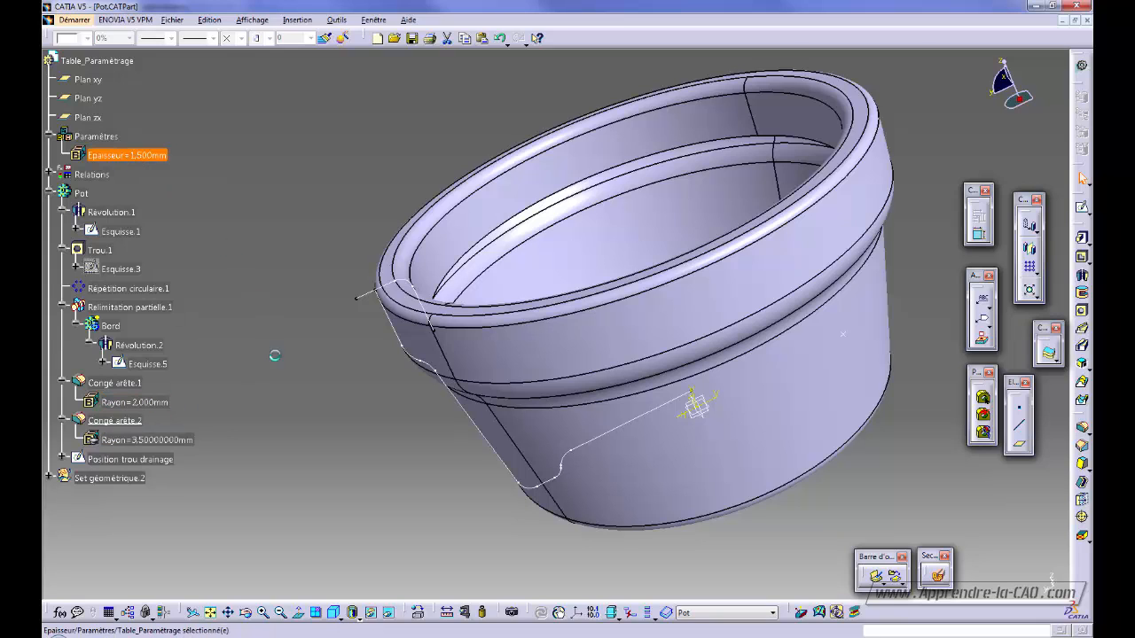
{"action": "left_click", "coordinate": [157, 404]}
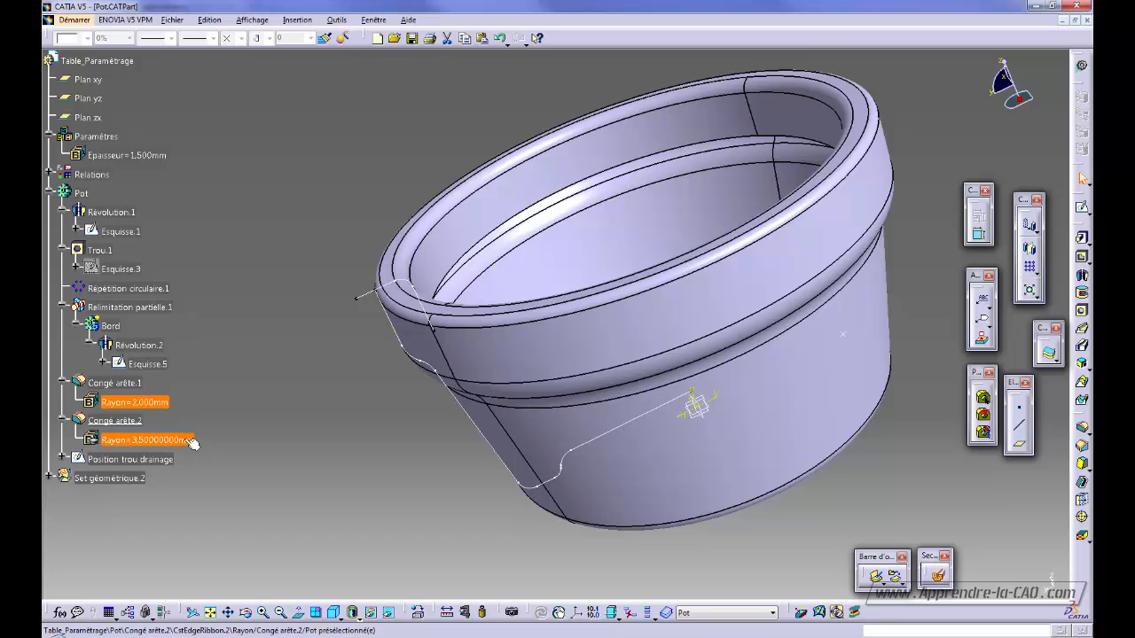
{"action": "left_click", "coordinate": [114, 421]}
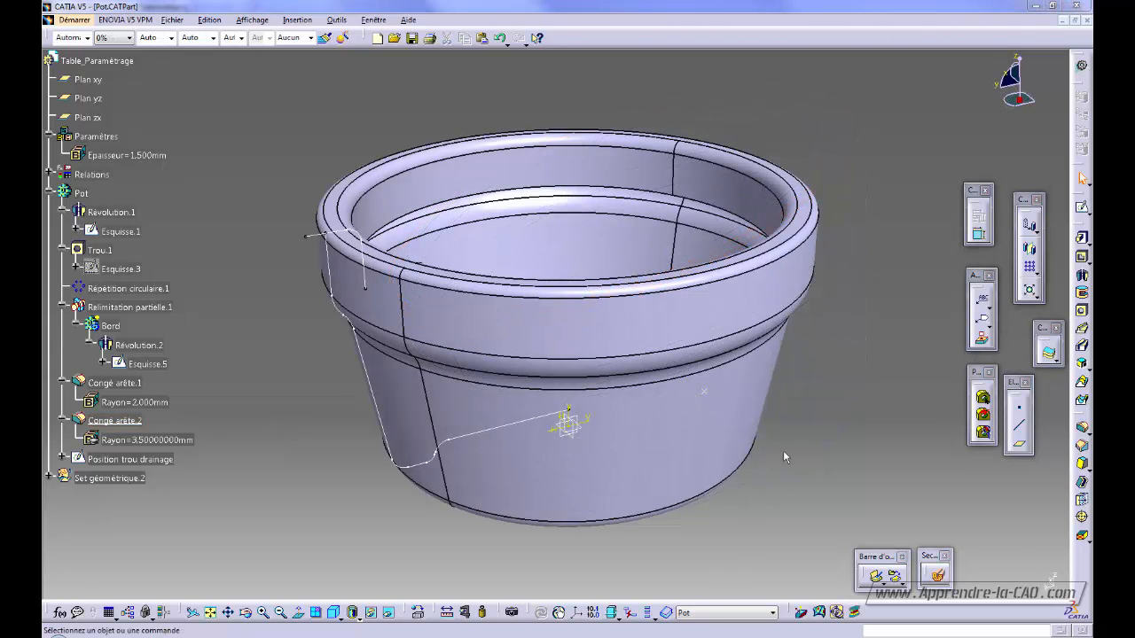
Inspect the Relimitation partielle.1 feature on the rim and the drainage holes inside the pot
{"action": "middle_click_drag", "start_coordinate": [524, 467], "coordinate": [528, 482]}
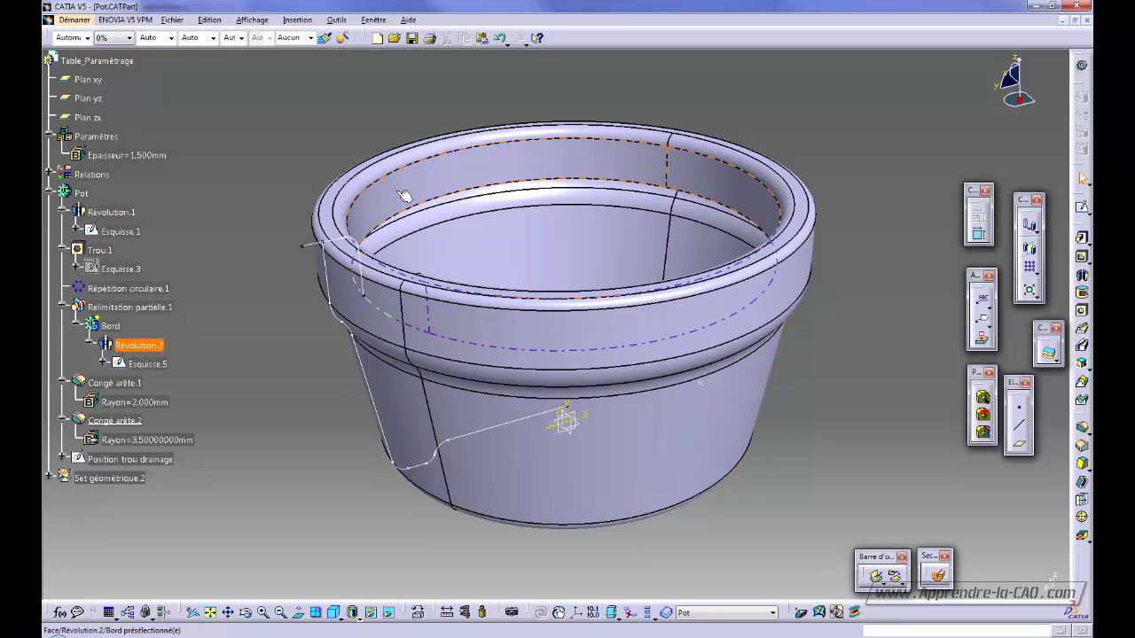
{"action": "left_click", "coordinate": [124, 307]}
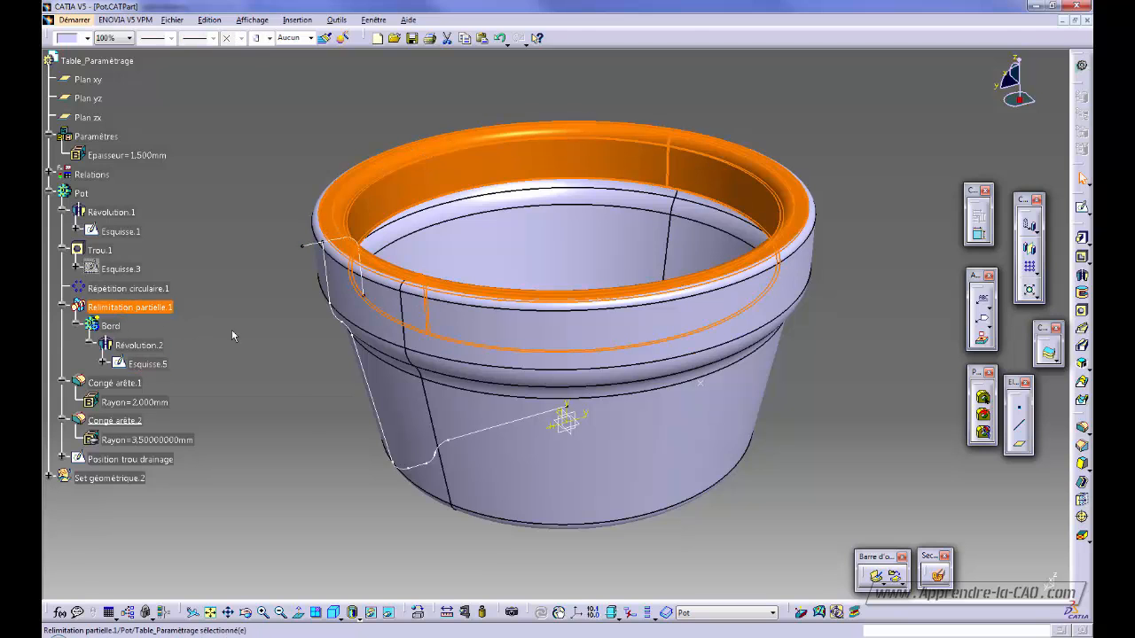
{"action": "left_click", "coordinate": [277, 444]}
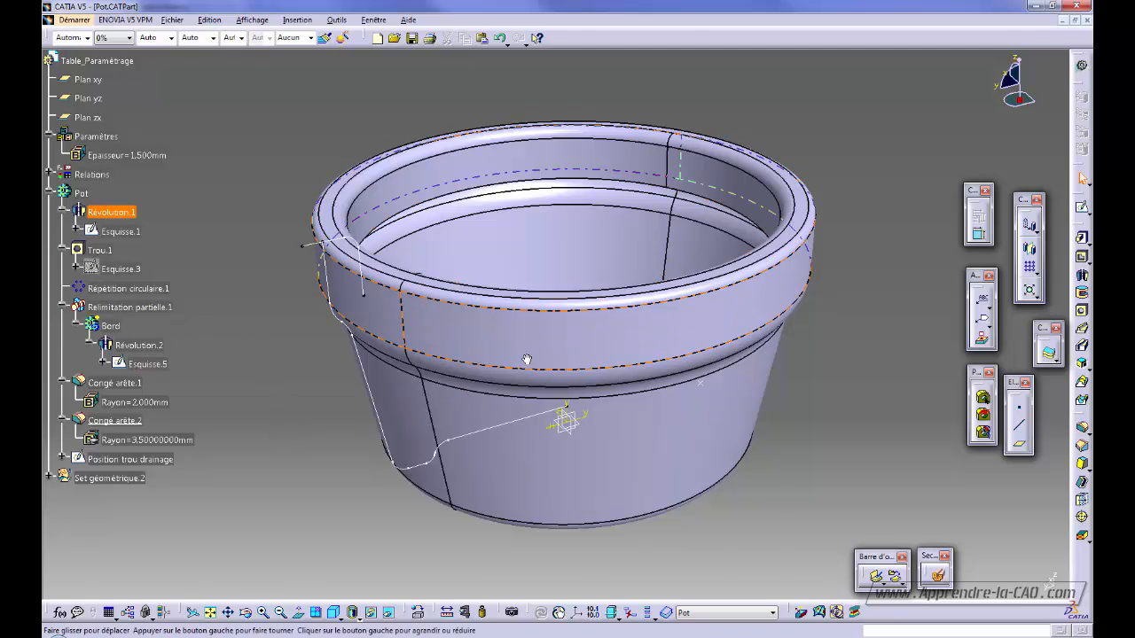
{"action": "middle_click_drag", "start_coordinate": [526, 362], "coordinate": [568, 558]}
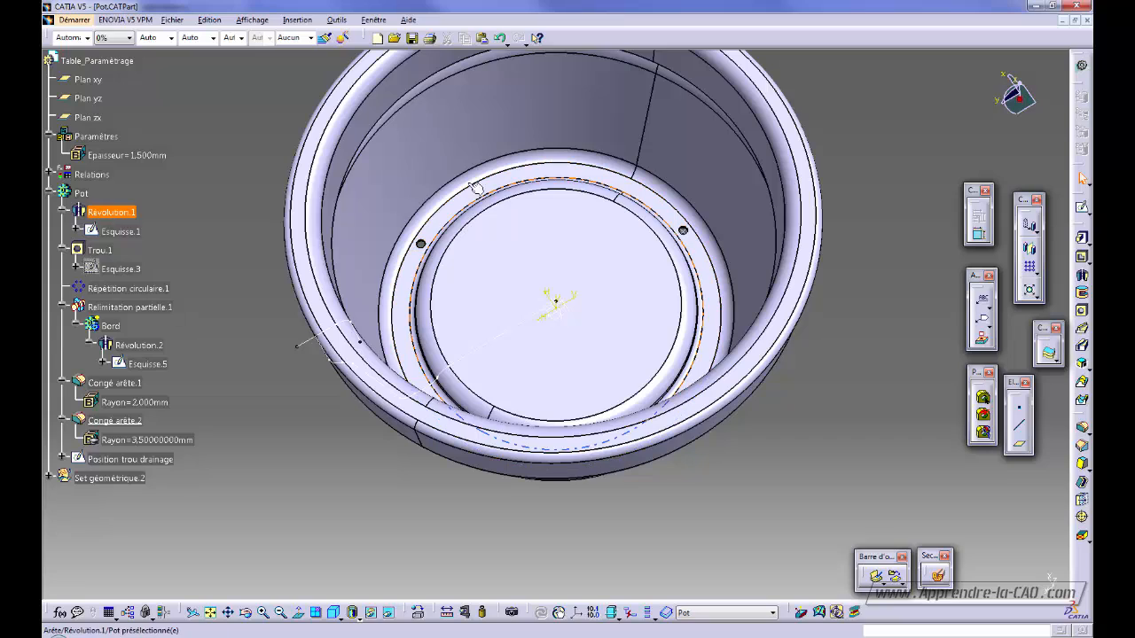
{"action": "middle_click_drag", "start_coordinate": [561, 374], "coordinate": [534, 360]}
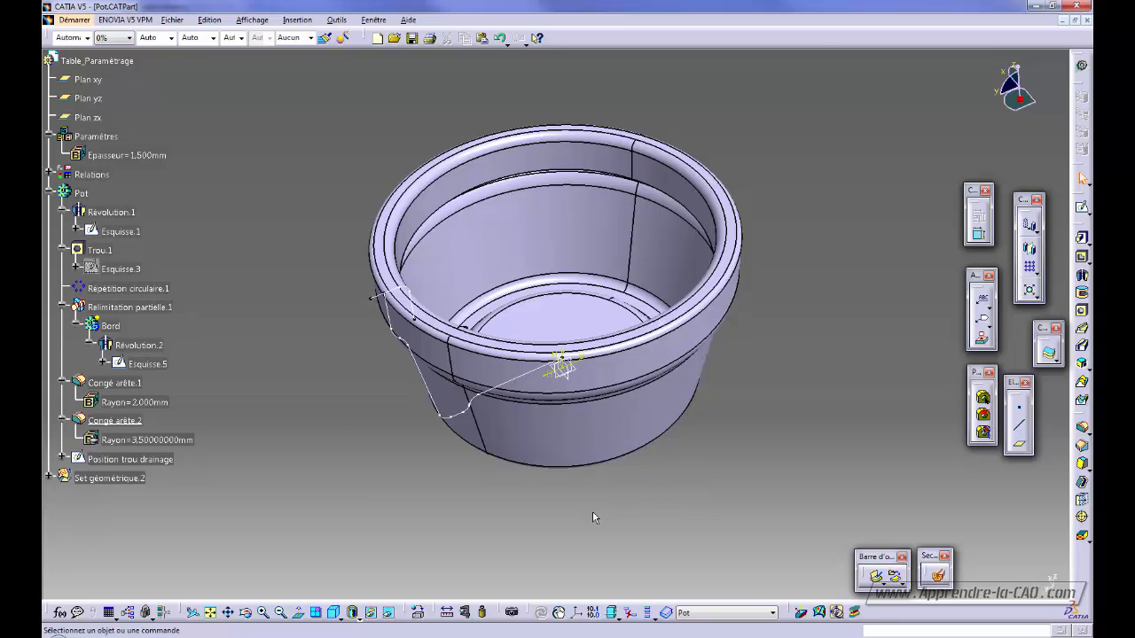
{"action": "middle_click_drag", "start_coordinate": [520, 525], "coordinate": [502, 487]}
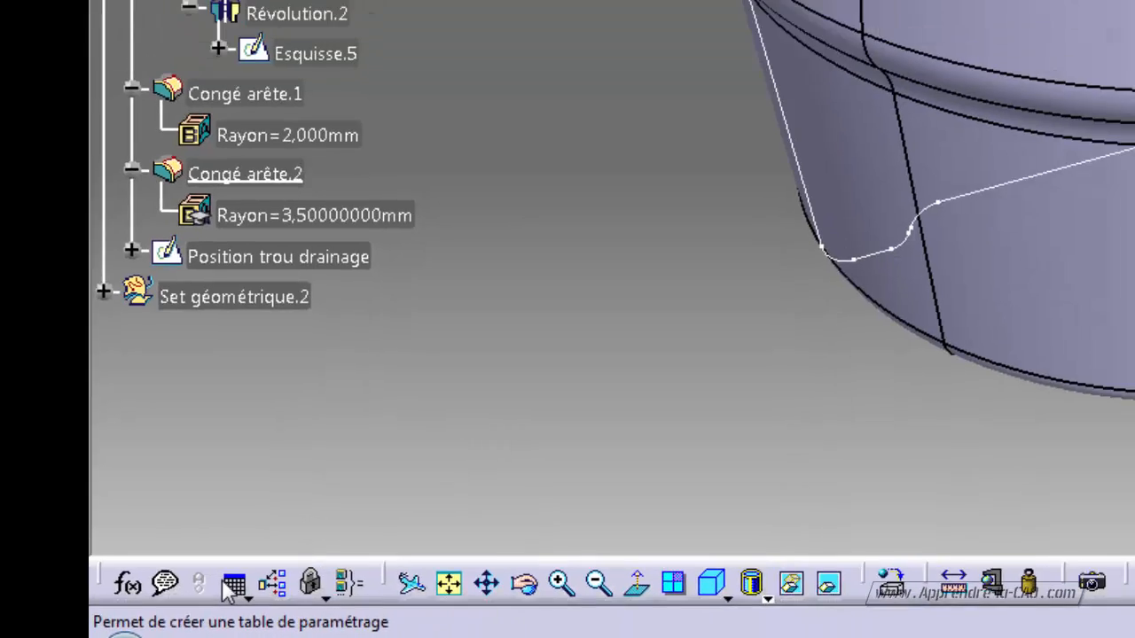
Start a vertical design table built from the current model's parameters, and expand Relations in the tree to show the formulas
{"action": "left_click", "coordinate": [262, 575]}
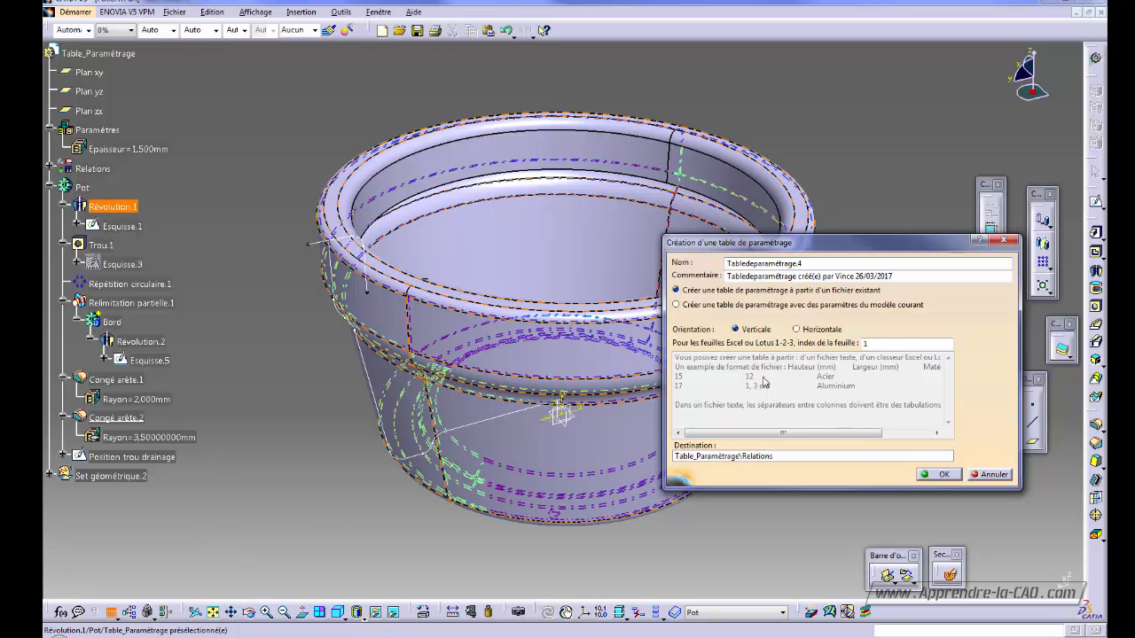
{"action": "left_click_drag", "start_coordinate": [822, 251], "coordinate": [805, 288]}
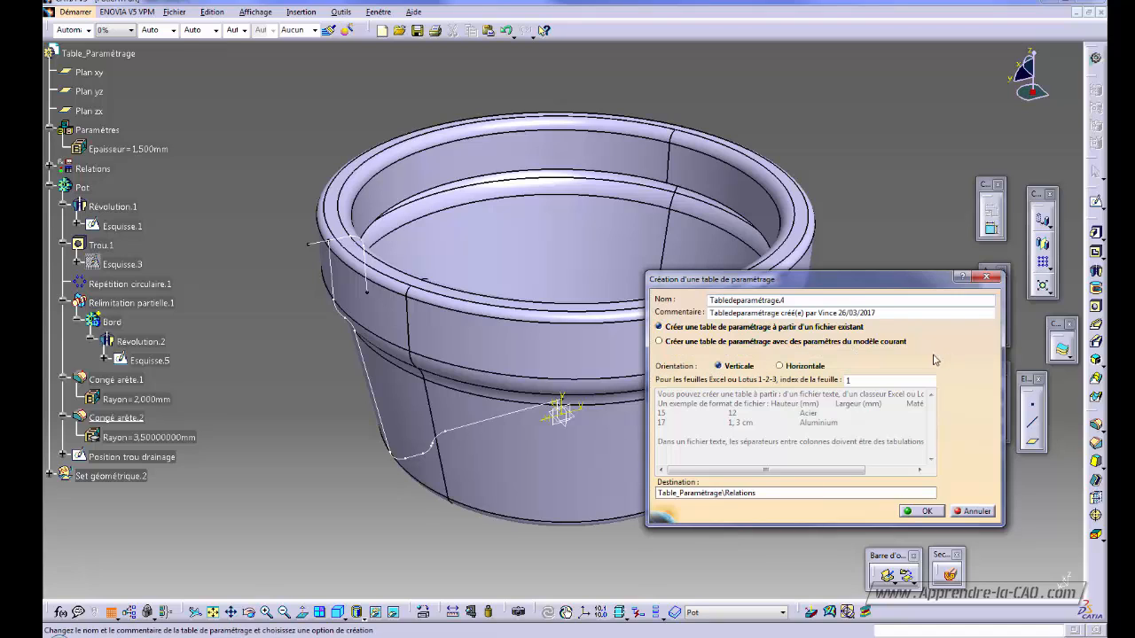
{"action": "left_click", "coordinate": [672, 342]}
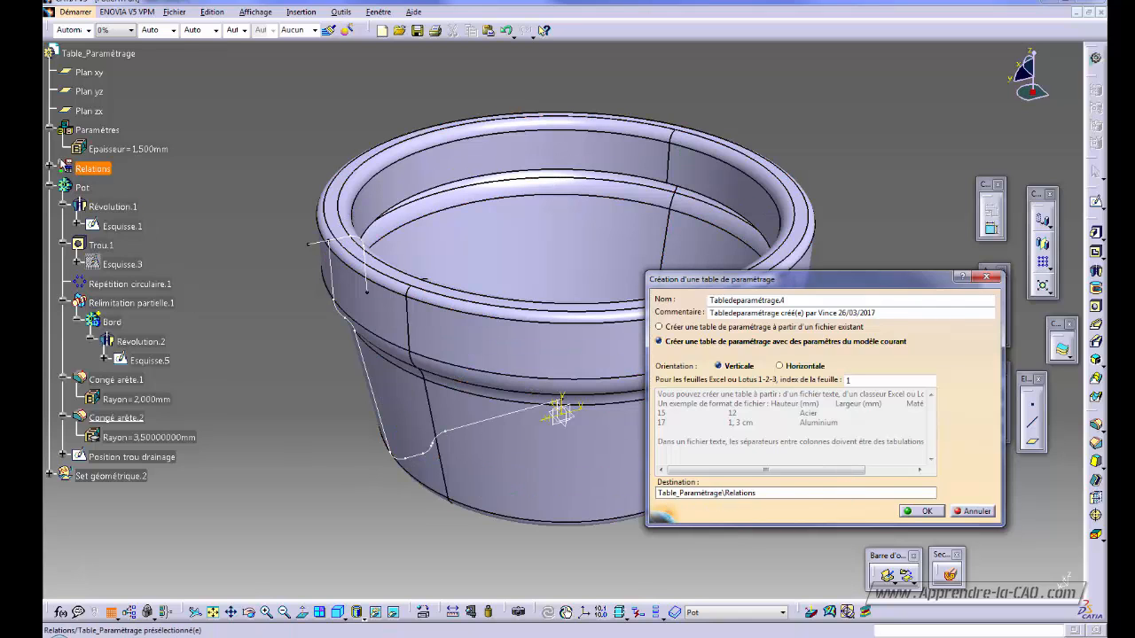
{"action": "left_click", "coordinate": [50, 168]}
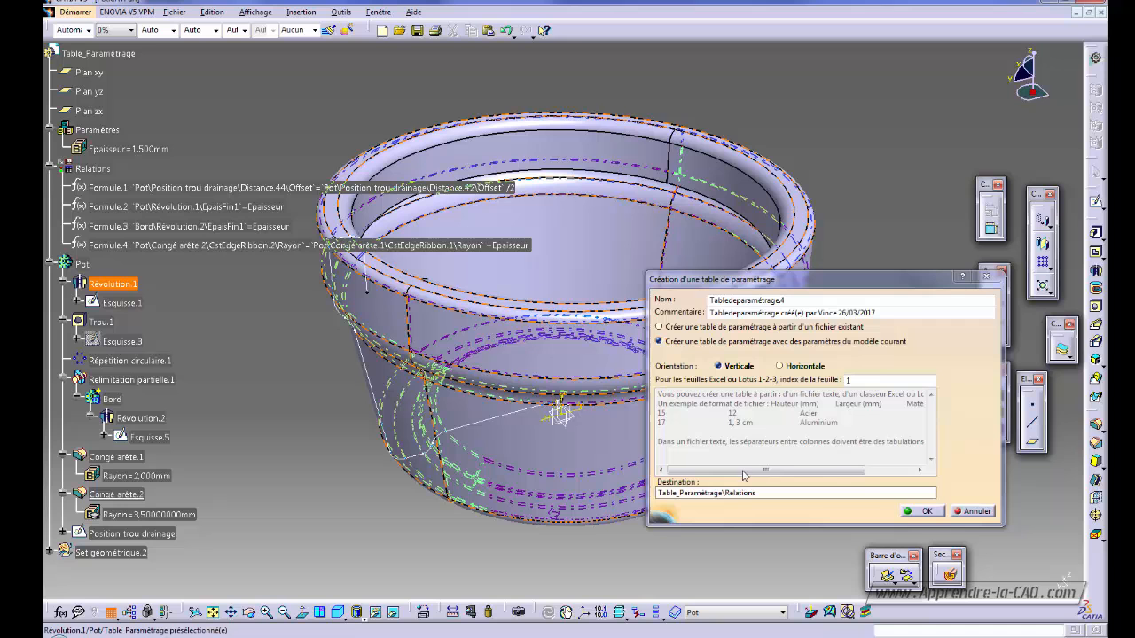
{"action": "left_click", "coordinate": [922, 511]}
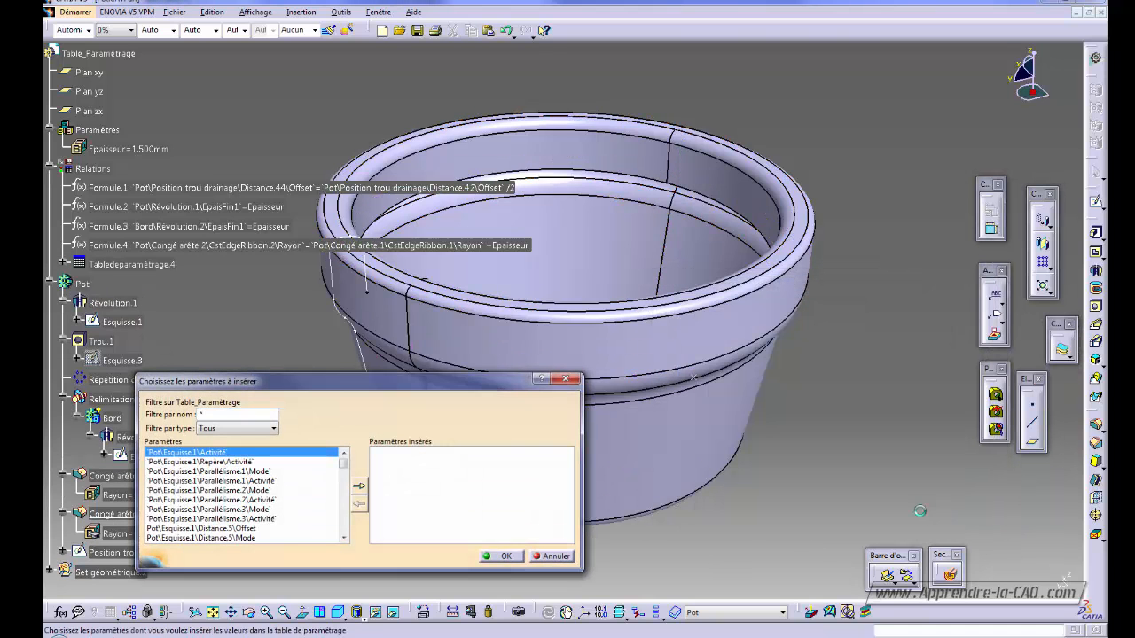
Filter the parameter choice on the sketch Esquisse.1 and insert its pot height dimension Distance.5\Offset into the design table
{"action": "left_click_drag", "start_coordinate": [297, 387], "coordinate": [687, 375]}
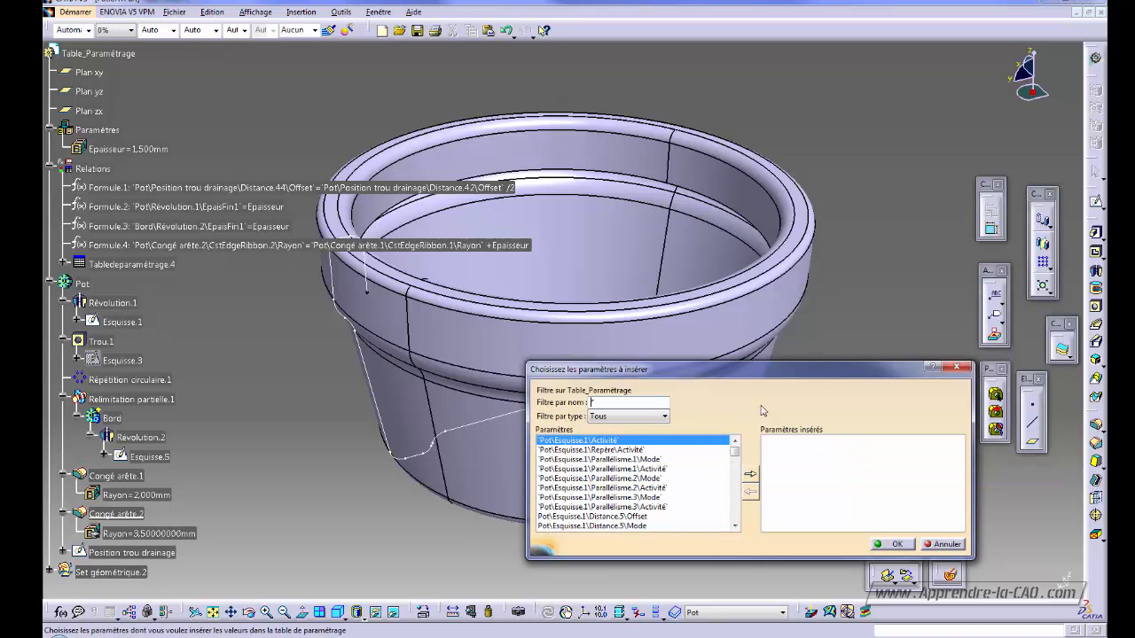
{"action": "middle_click_drag", "start_coordinate": [296, 403], "coordinate": [321, 440]}
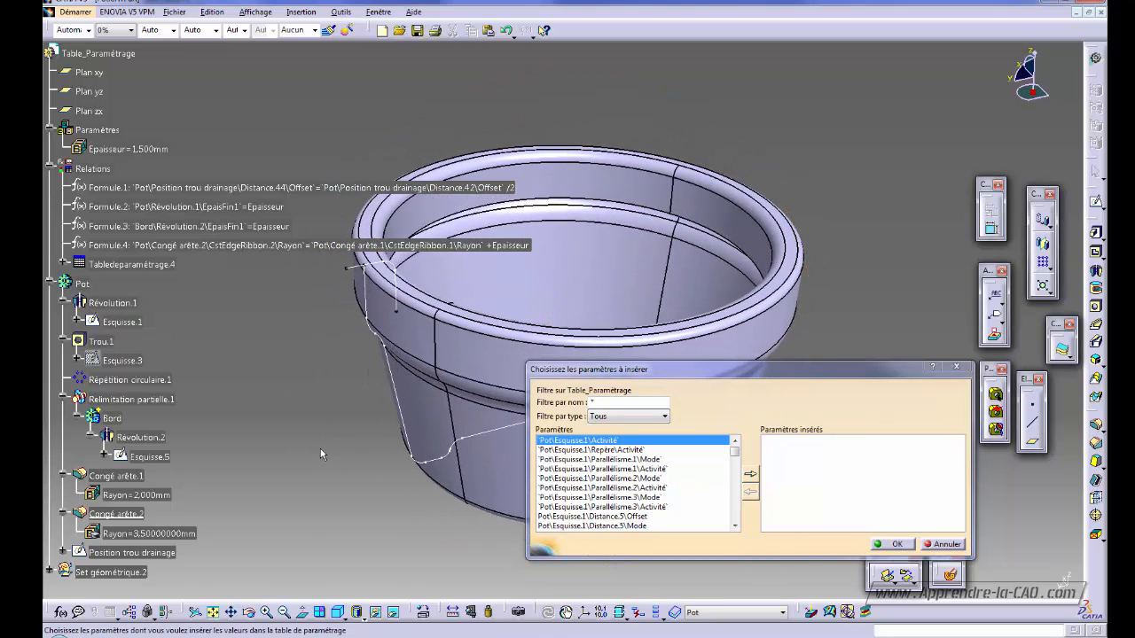
{"action": "left_click", "coordinate": [396, 387]}
{"action": "middle_click_drag", "start_coordinate": [347, 437], "coordinate": [401, 480]}
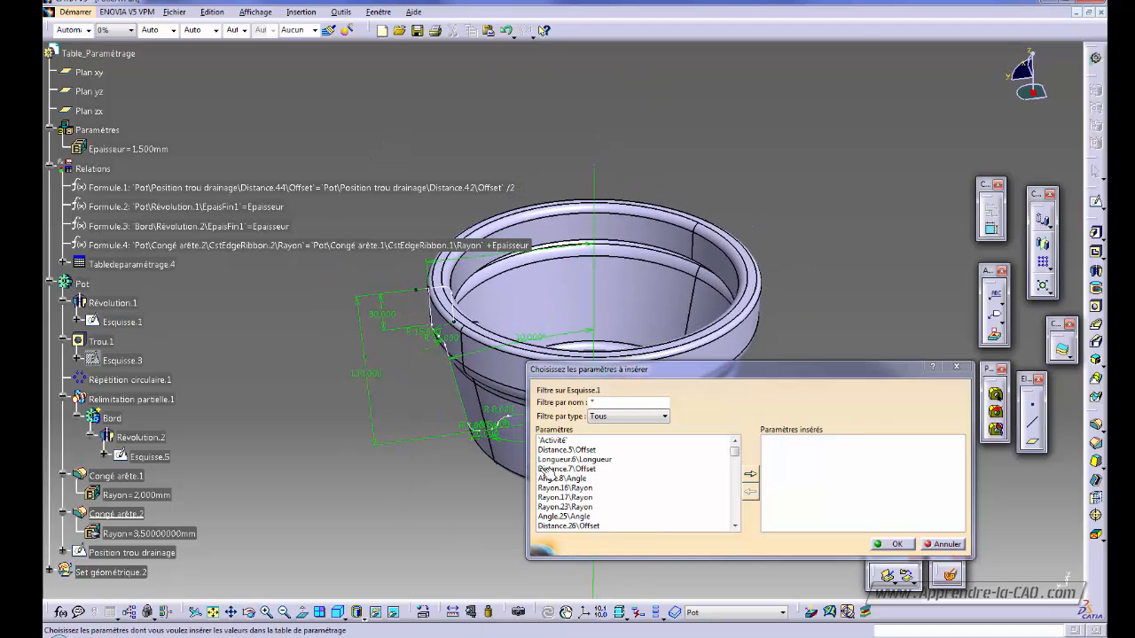
{"action": "mouse_move", "coordinate": [734, 454]}
{"action": "left_mouse_down"}
{"action": "mouse_move", "coordinate": [735, 499]}
{"action": "mouse_move", "coordinate": [735, 448]}
{"action": "left_mouse_up"}
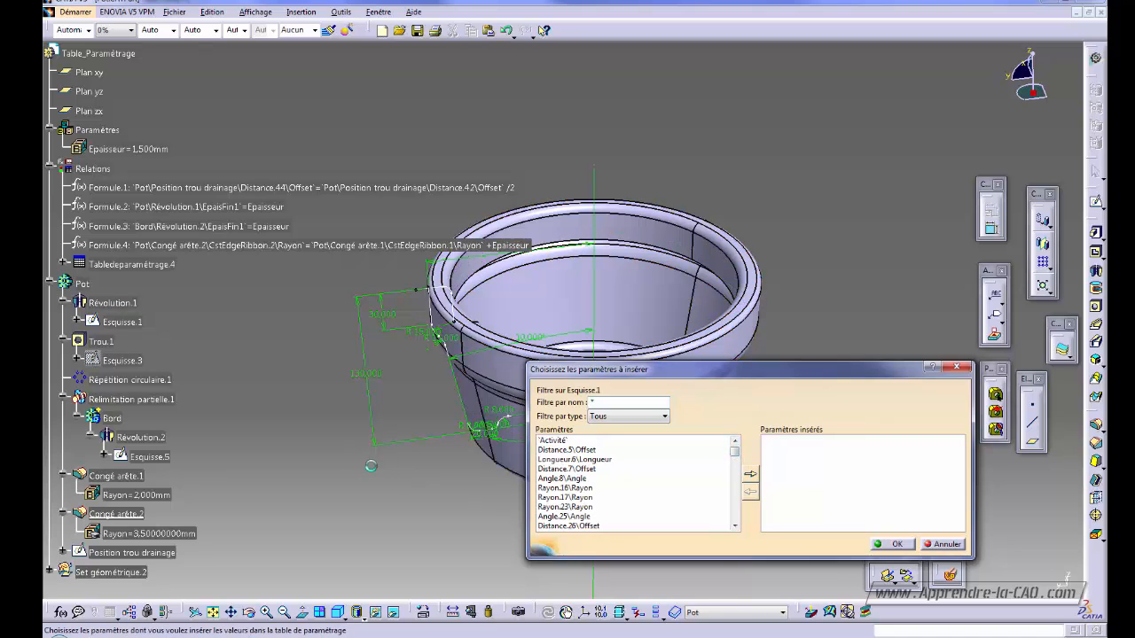
{"action": "middle_click_drag", "start_coordinate": [368, 463], "coordinate": [384, 466]}
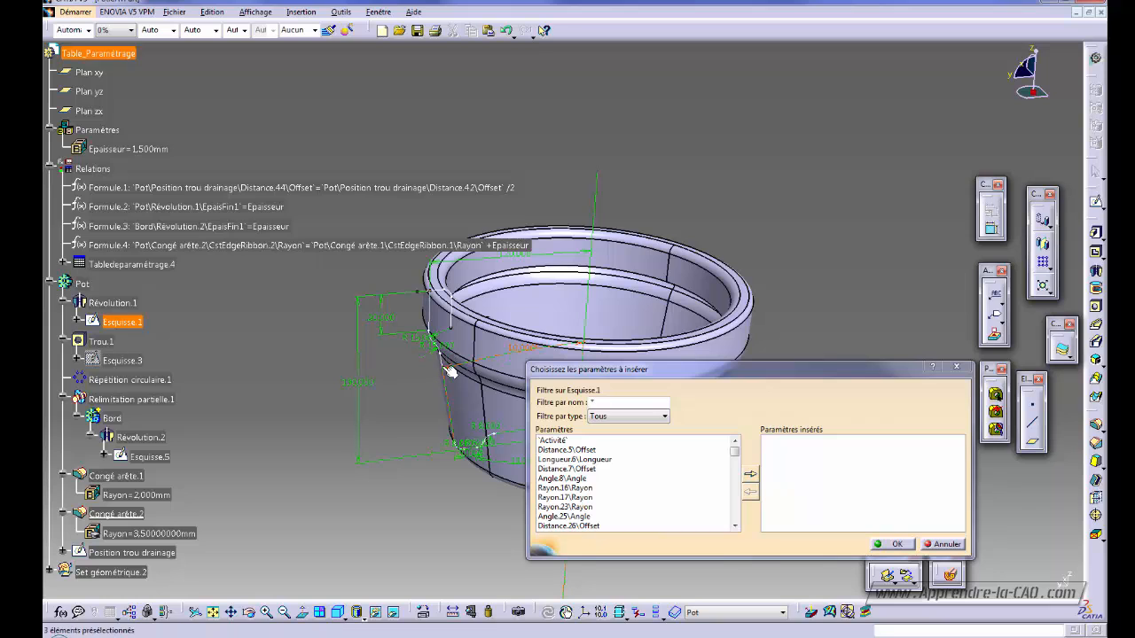
{"action": "left_click", "coordinate": [359, 383]}
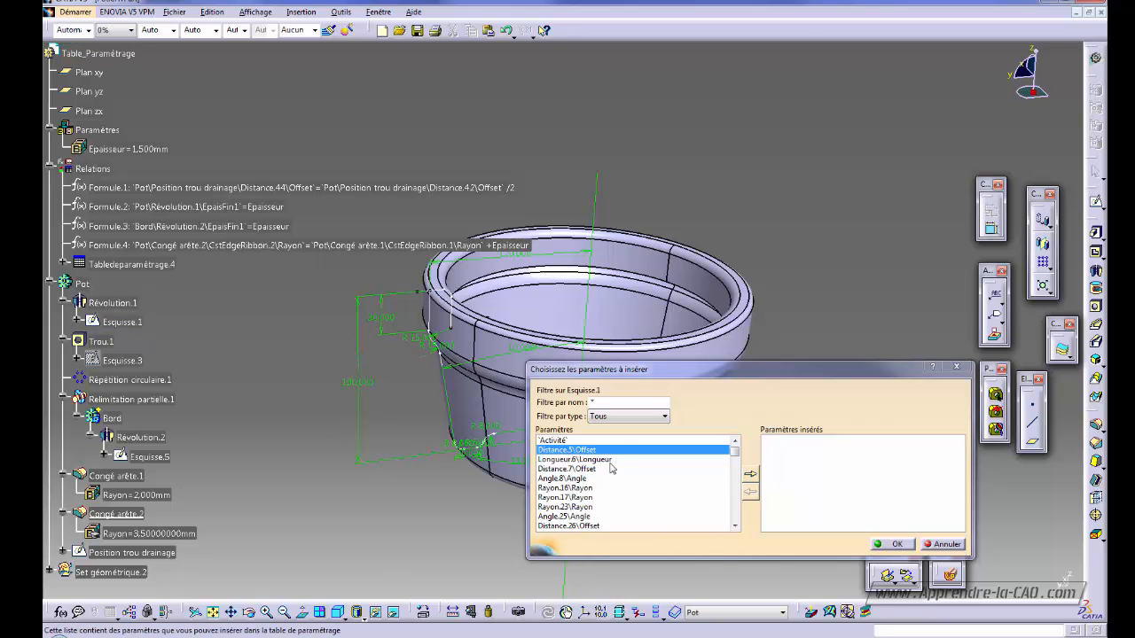
{"action": "left_click", "coordinate": [750, 477]}
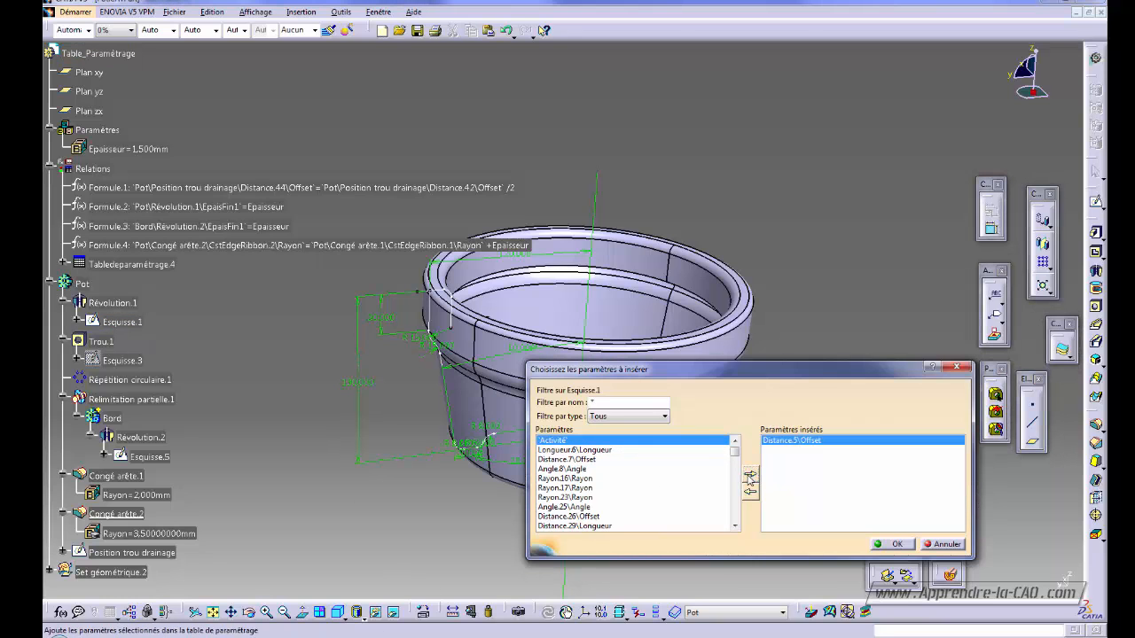
Insert the rim dimension Distance.7\Offset of Esquisse.1 into the design table's parameters
{"action": "middle_click_drag", "start_coordinate": [405, 487], "coordinate": [314, 546]}
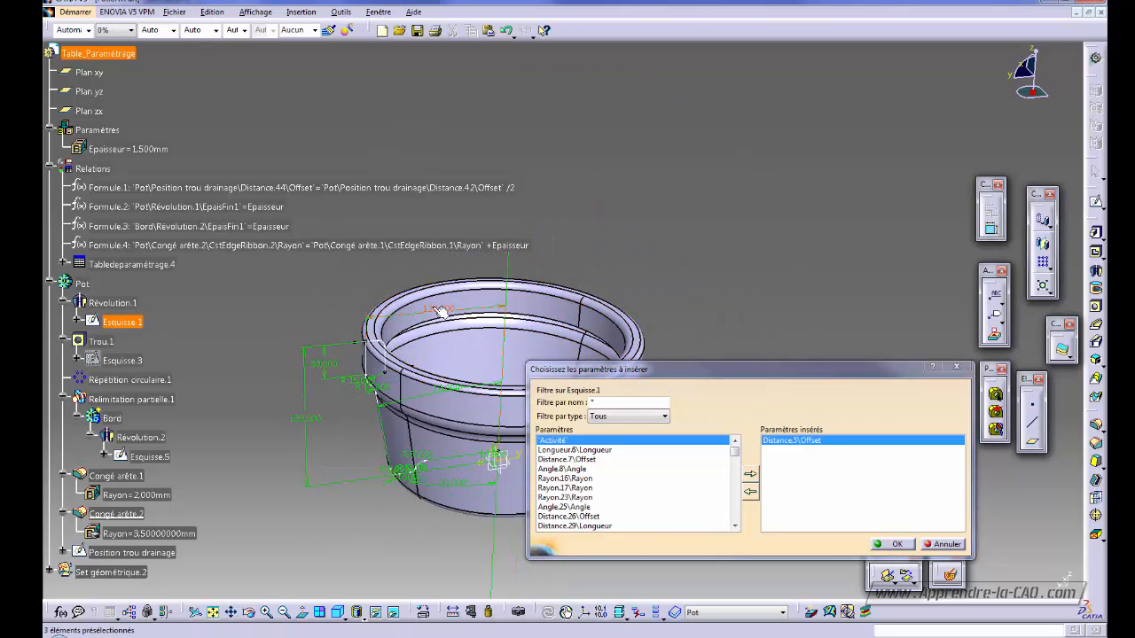
{"action": "left_click", "coordinate": [616, 460]}
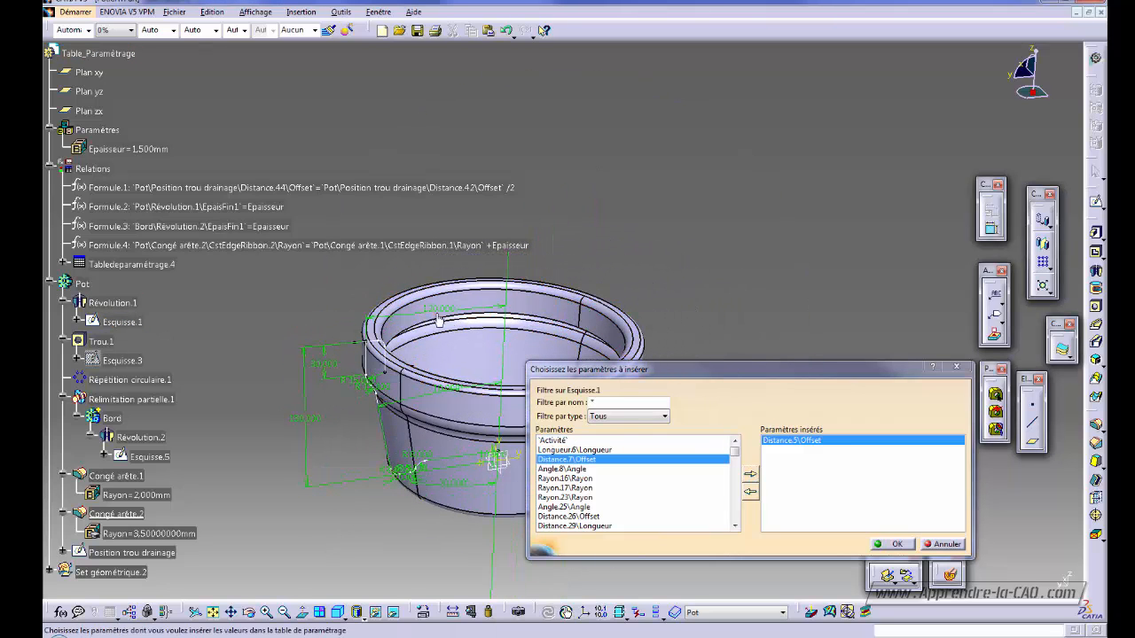
{"action": "left_click", "coordinate": [750, 474]}
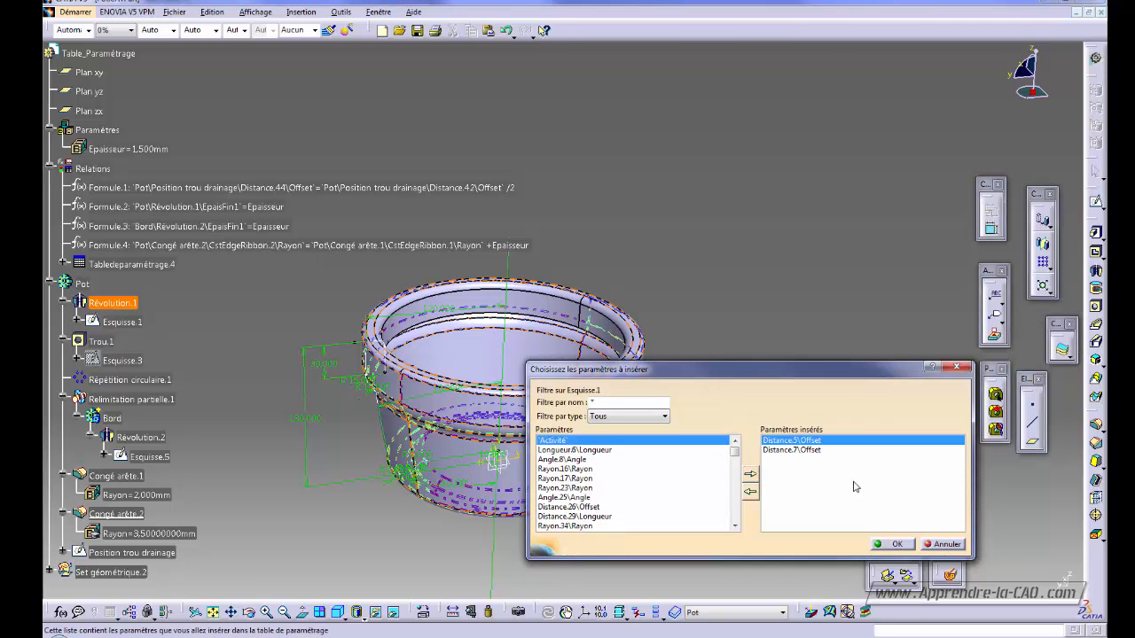
Confirm the chosen parameters and save the design table as the Excel workbook Table_Pot in the Table_Param_Pot folder
{"action": "left_click", "coordinate": [897, 545]}
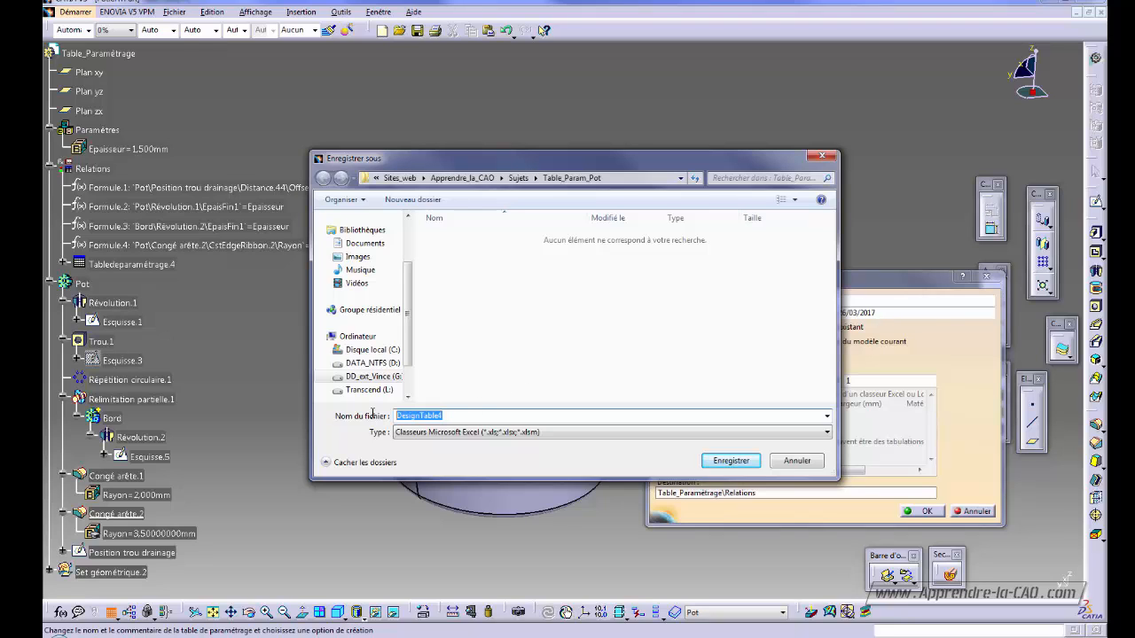
{"action": "type", "text": "Table_Pot"}
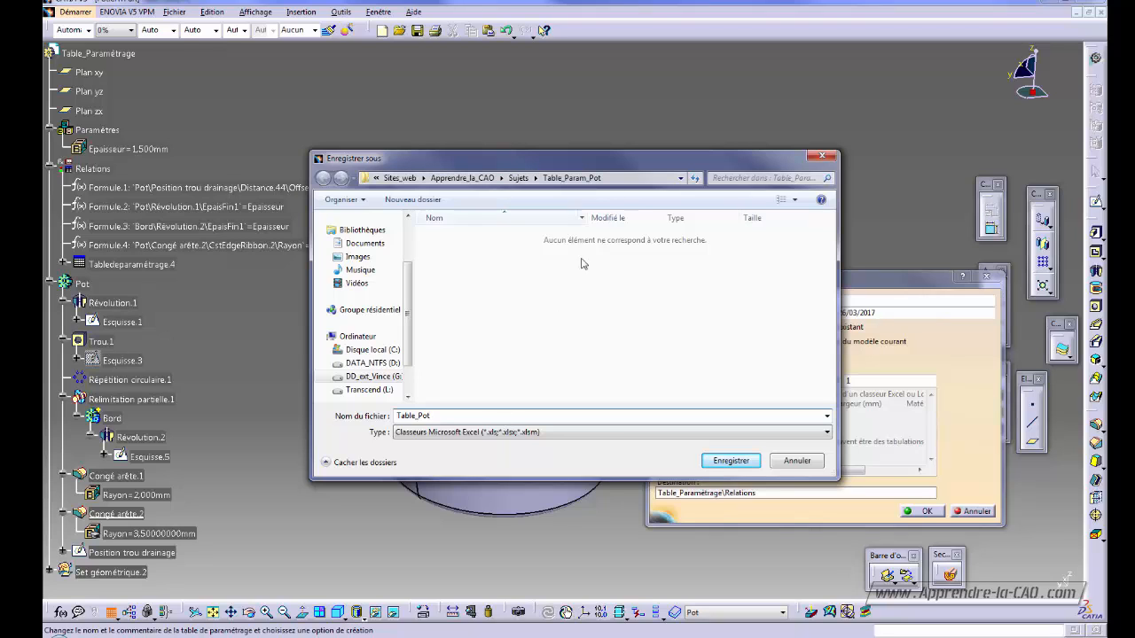
{"action": "left_click", "coordinate": [732, 462]}
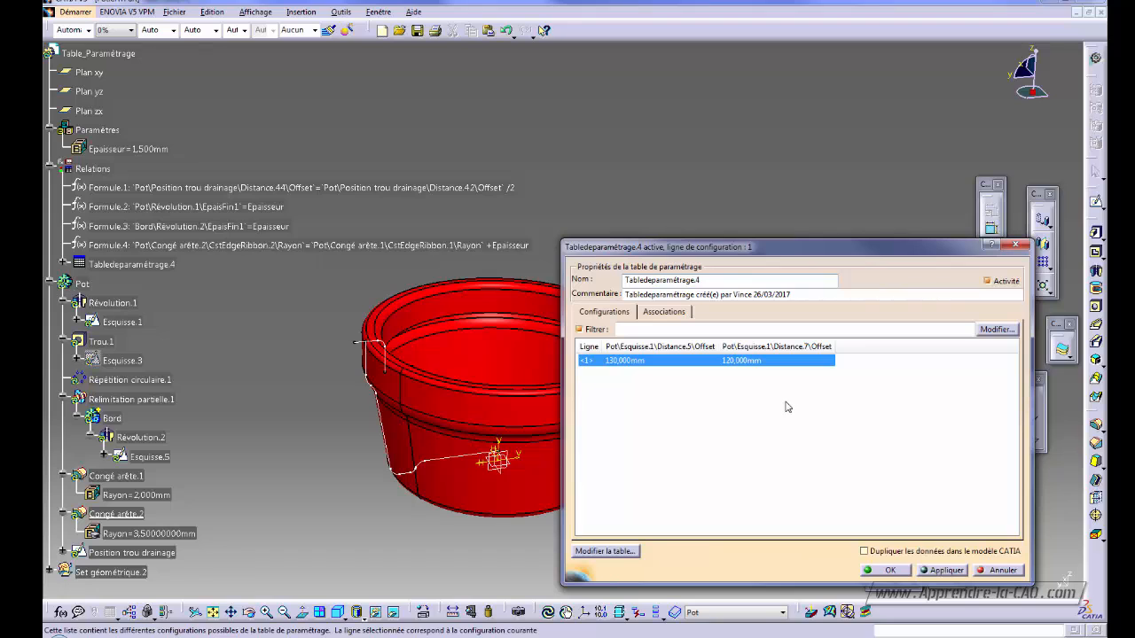
Widen the Ligne, Distance.5 and Distance.7 columns of the configuration list, and apply and confirm the design table
{"action": "left_click_drag", "start_coordinate": [603, 345], "coordinate": [626, 345]}
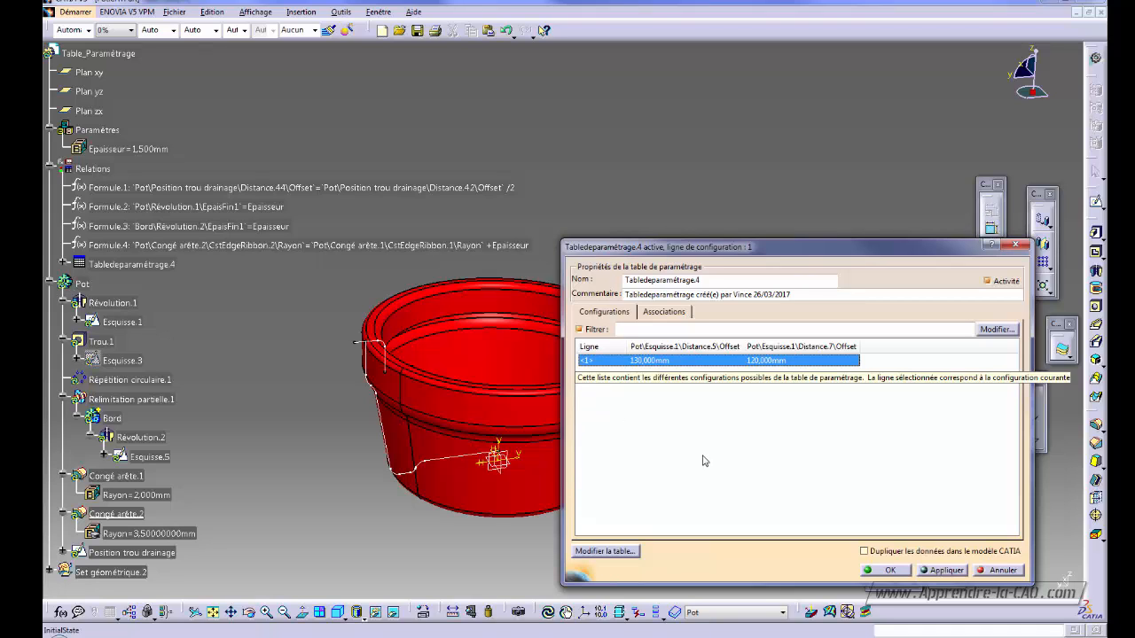
{"action": "left_click", "coordinate": [740, 454]}
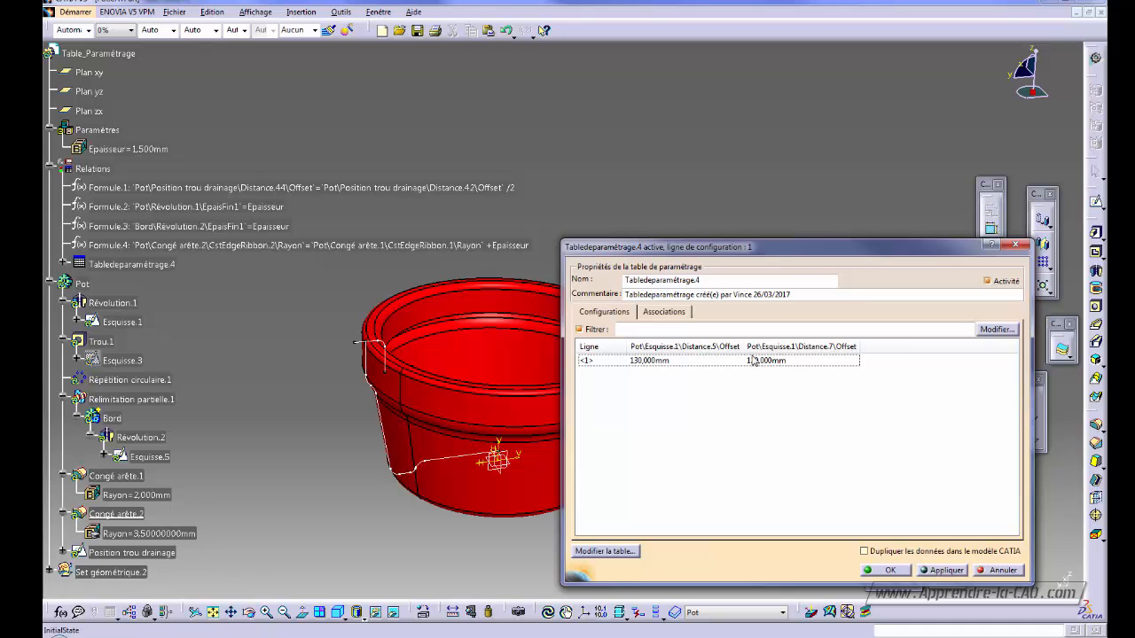
{"action": "left_click_drag", "start_coordinate": [746, 343], "coordinate": [761, 344]}
{"action": "left_click_drag", "start_coordinate": [872, 344], "coordinate": [897, 345]}
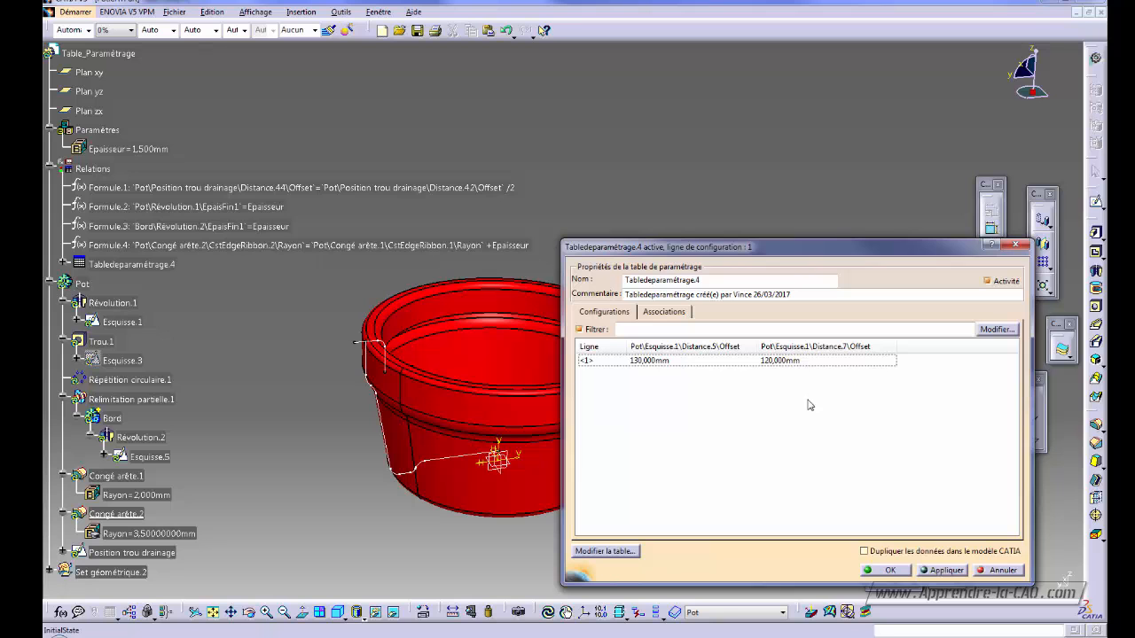
{"action": "left_click", "coordinate": [943, 570]}
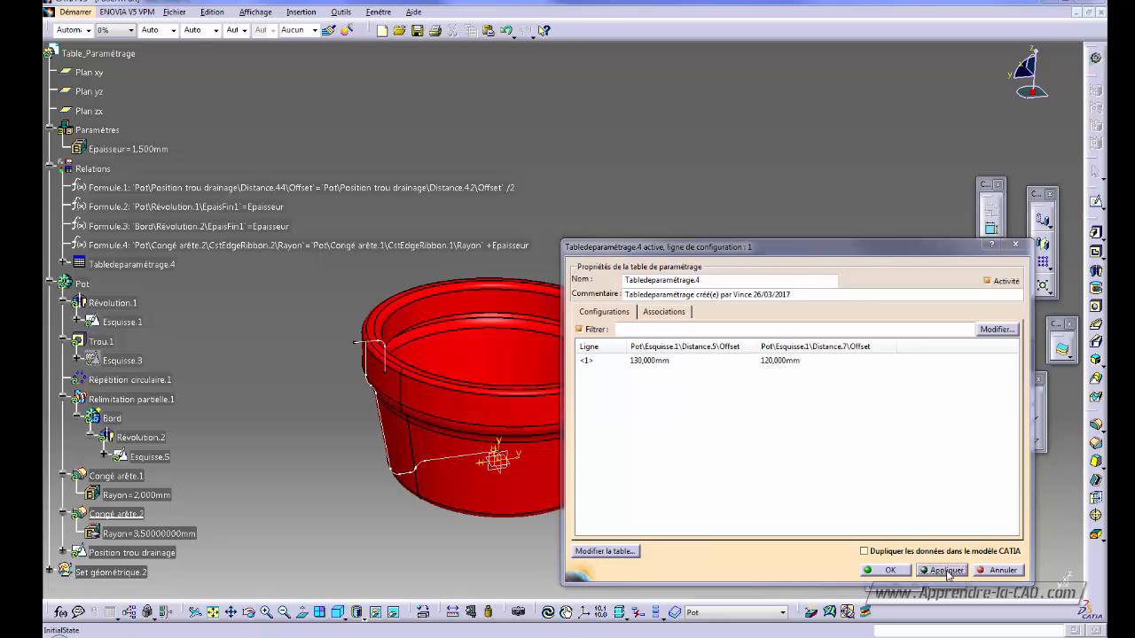
{"action": "left_click", "coordinate": [896, 570]}
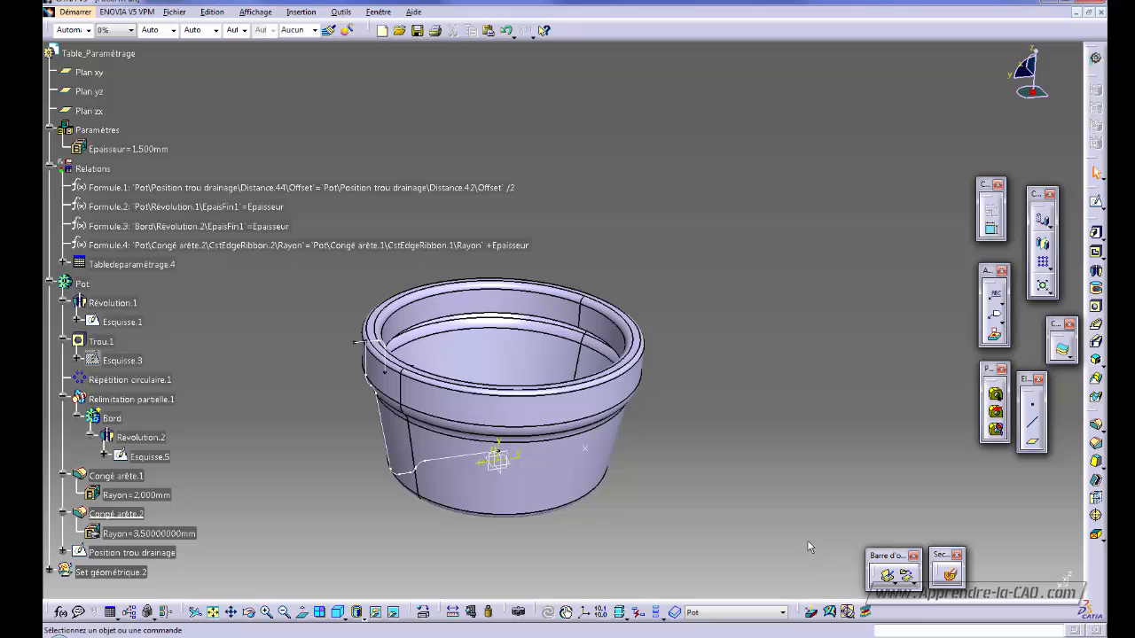
Expand Tabledeparamétrage.4 under Relations, and inspect the saved Table_Pot.xls from the Table_Param_Pot folder in Excel, closing it again
{"action": "left_click", "coordinate": [66, 265]}
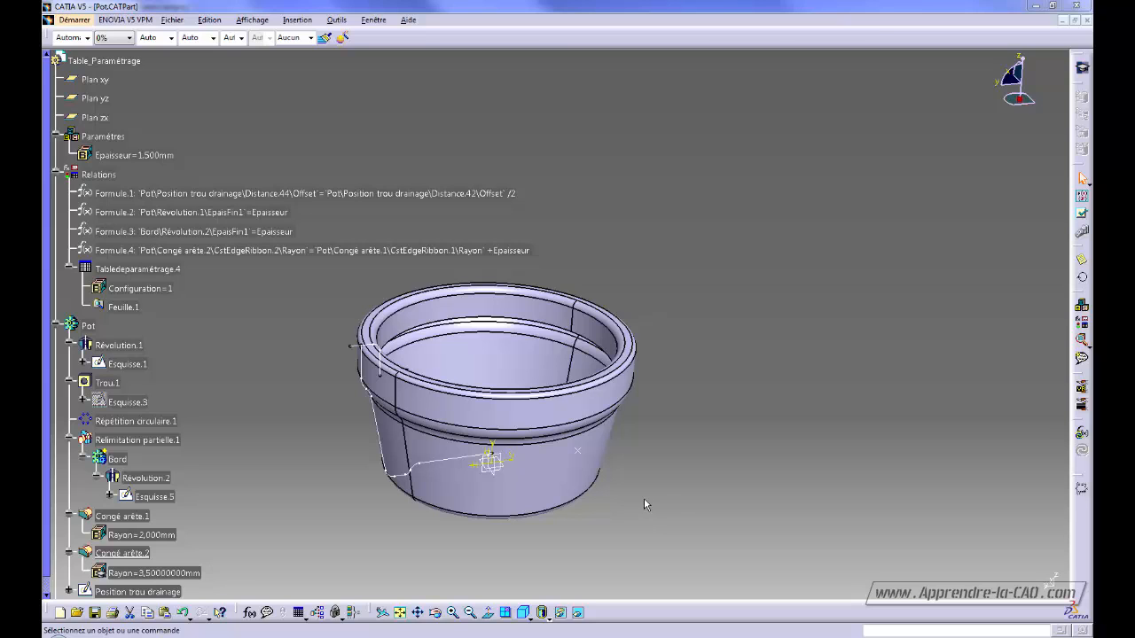
{"action": "mouse_move", "coordinate": [125, 631]}
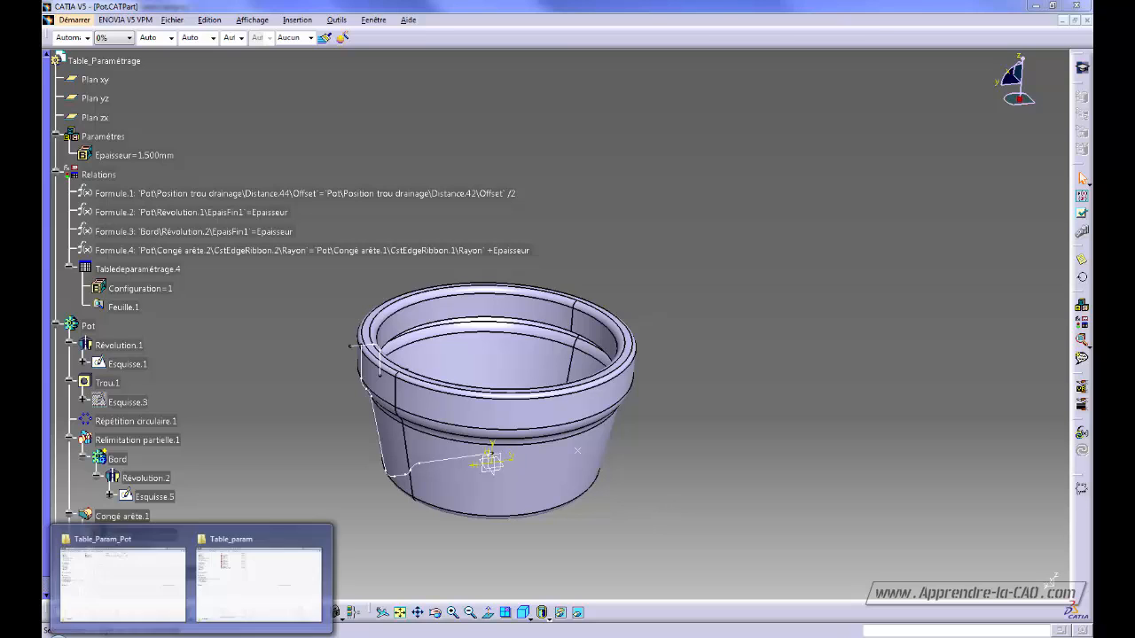
{"action": "left_click", "coordinate": [108, 591]}
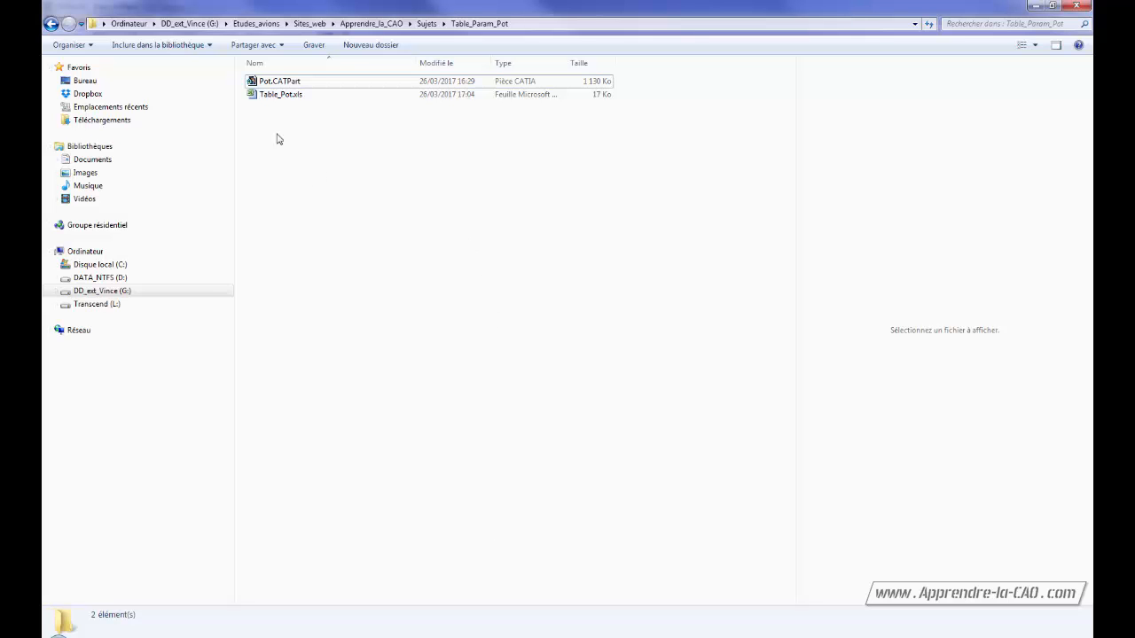
{"action": "left_click", "coordinate": [279, 97]}
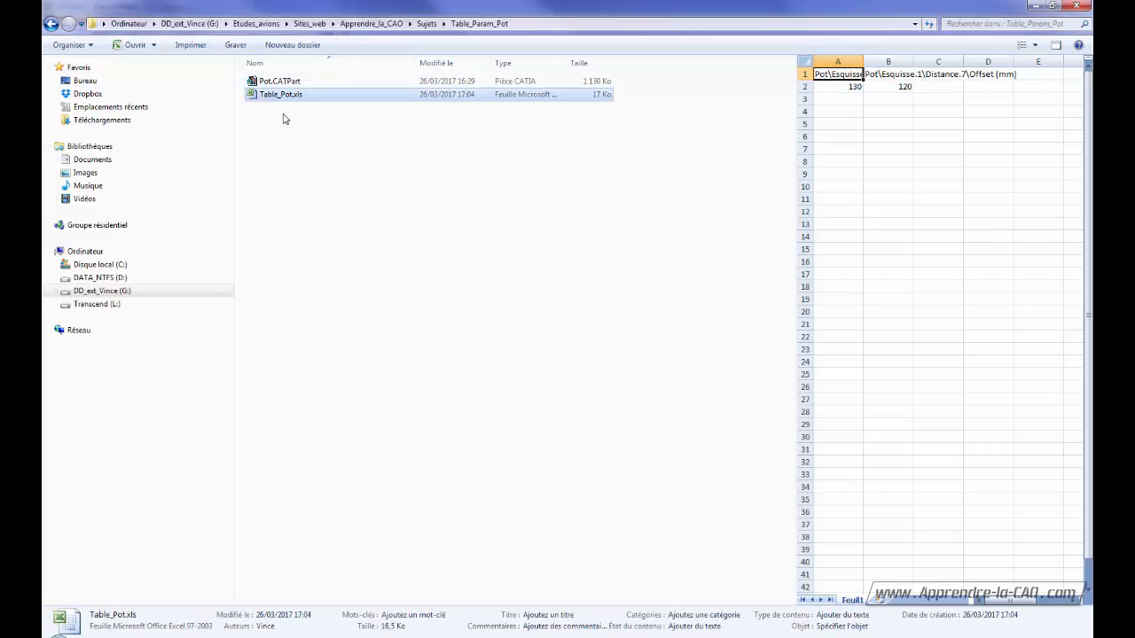
{"action": "double_click", "coordinate": [277, 99]}
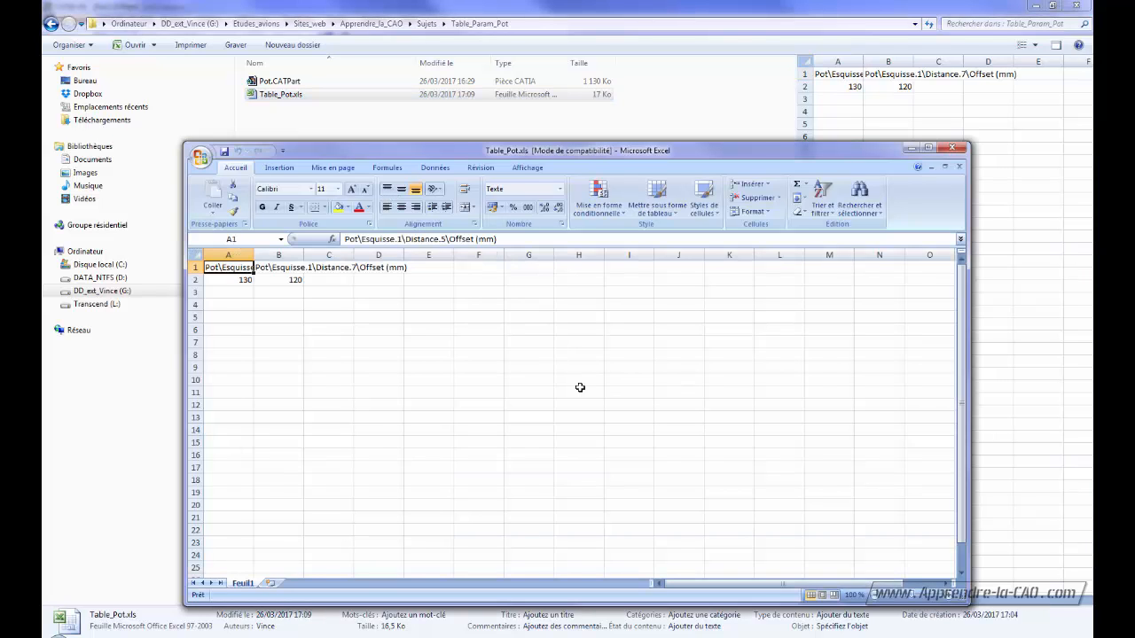
{"action": "left_click", "coordinate": [954, 149]}
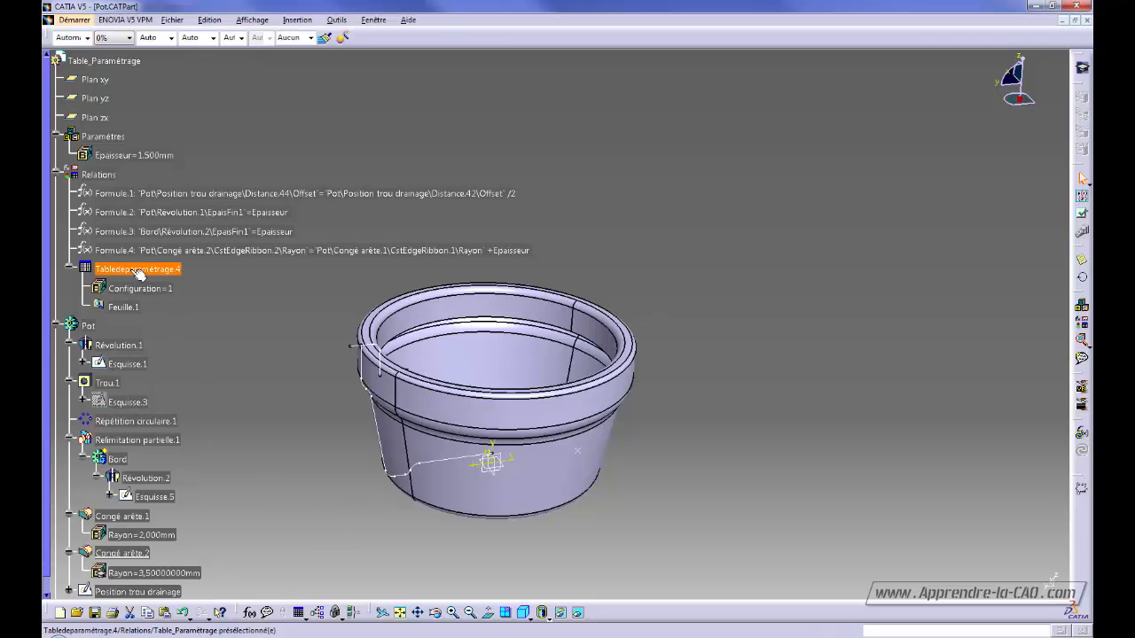
Open the Excel sheet of Tabledeparamétrage.4 for editing from CATIA and fit the widths of columns A and B to their headings
{"action": "double_click", "coordinate": [139, 270]}
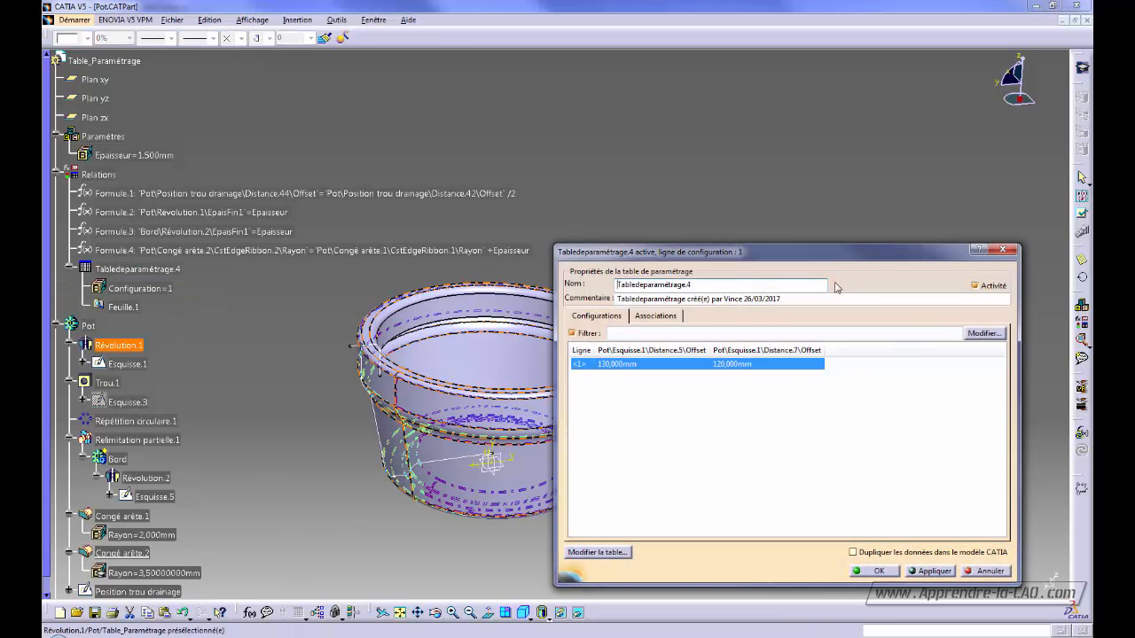
{"action": "left_click", "coordinate": [589, 554]}
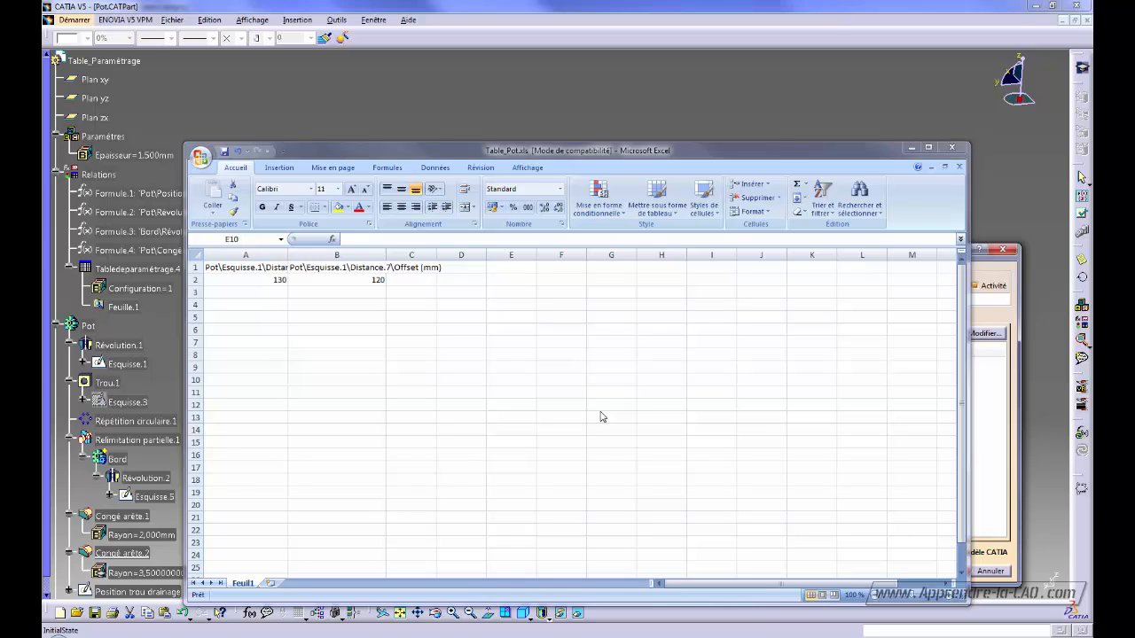
{"action": "double_click", "coordinate": [288, 255]}
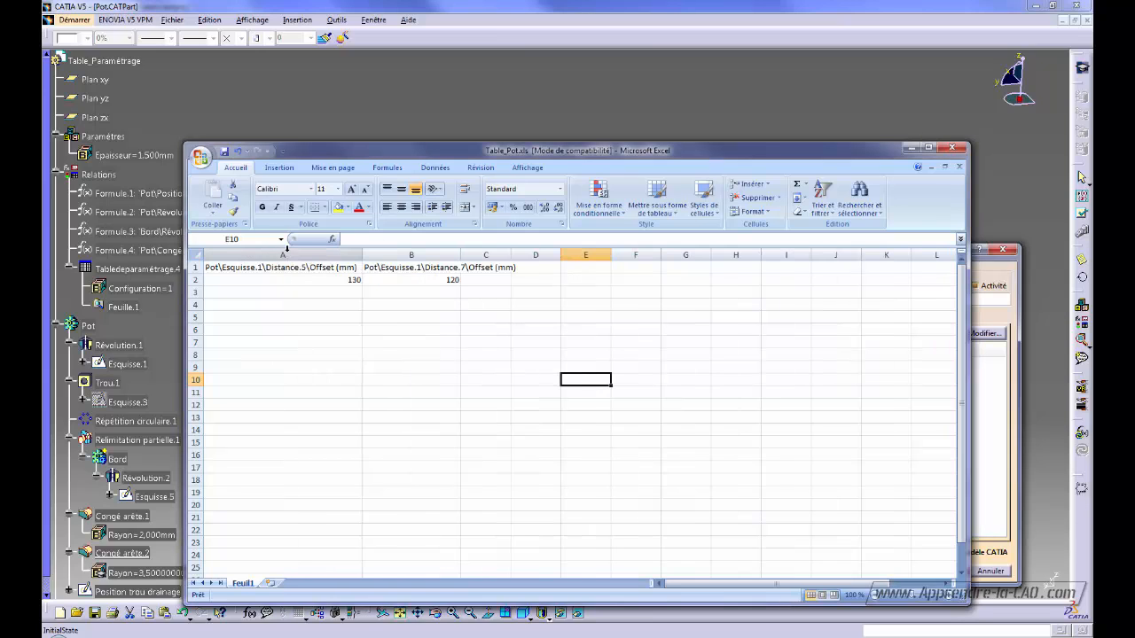
{"action": "double_click", "coordinate": [460, 255]}
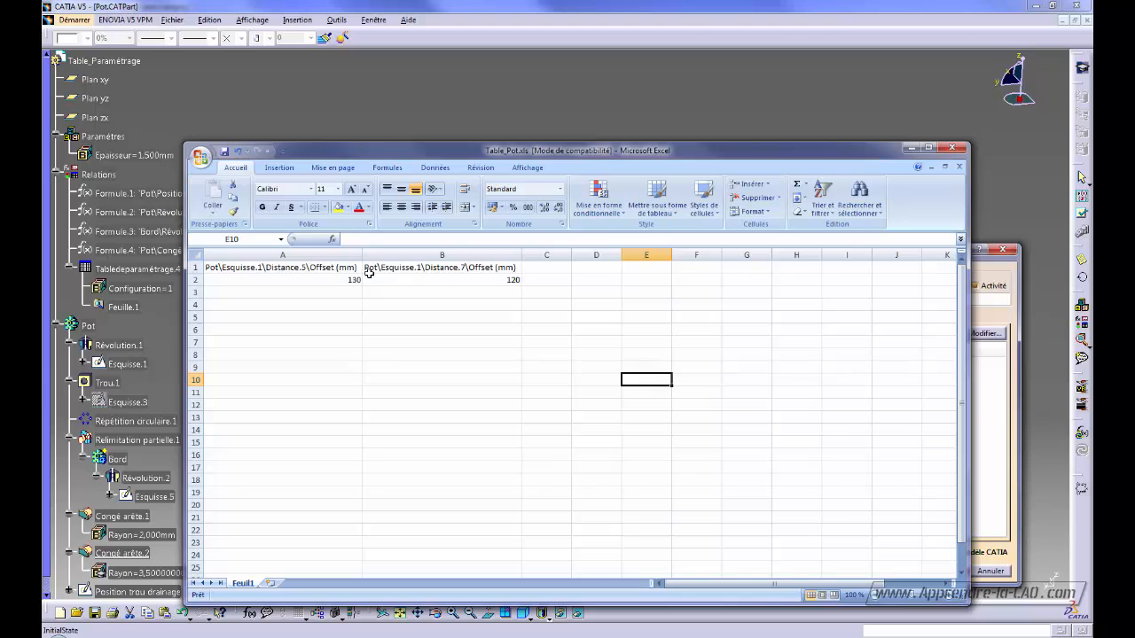
{"action": "left_click", "coordinate": [313, 280]}
{"action": "left_click", "coordinate": [449, 279]}
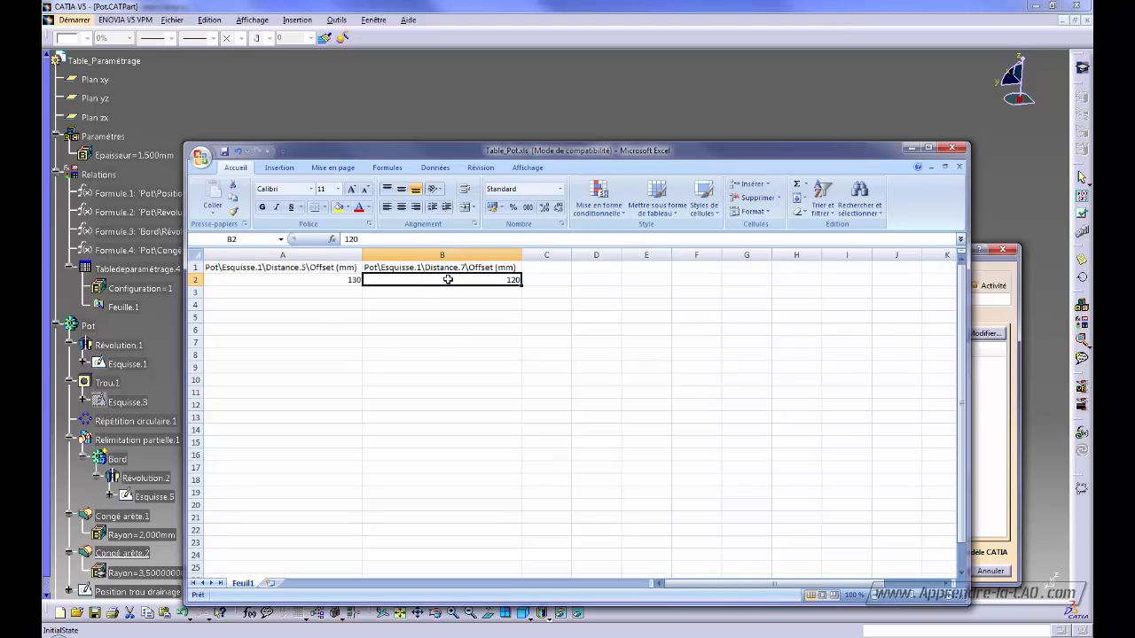
{"action": "left_click", "coordinate": [335, 365]}
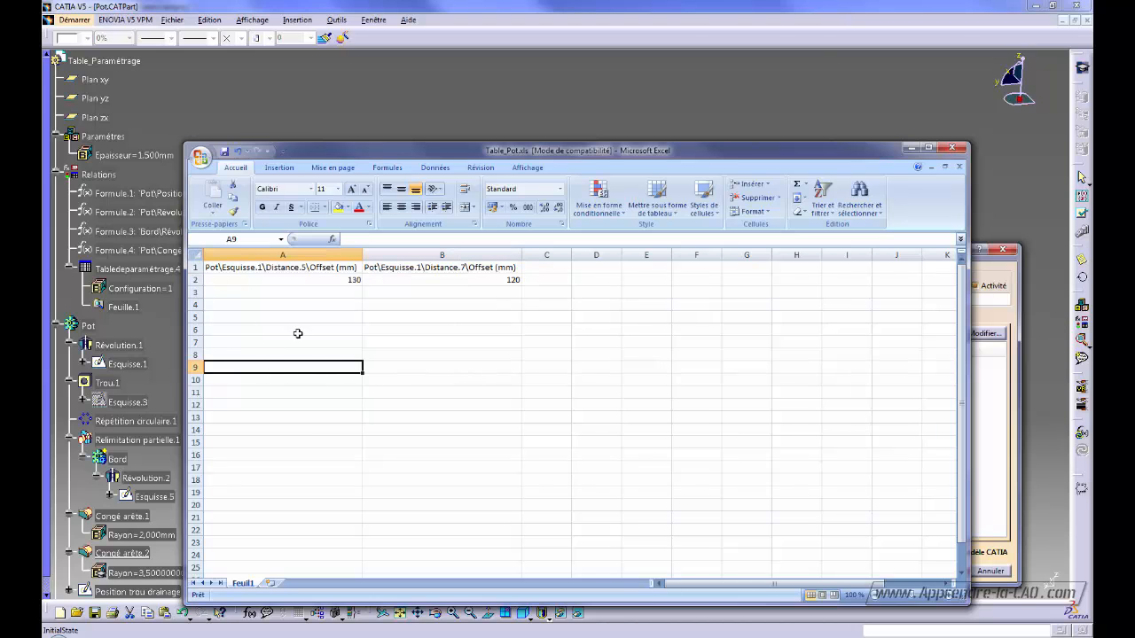
{"action": "left_click", "coordinate": [358, 331]}
{"action": "left_click", "coordinate": [271, 379]}
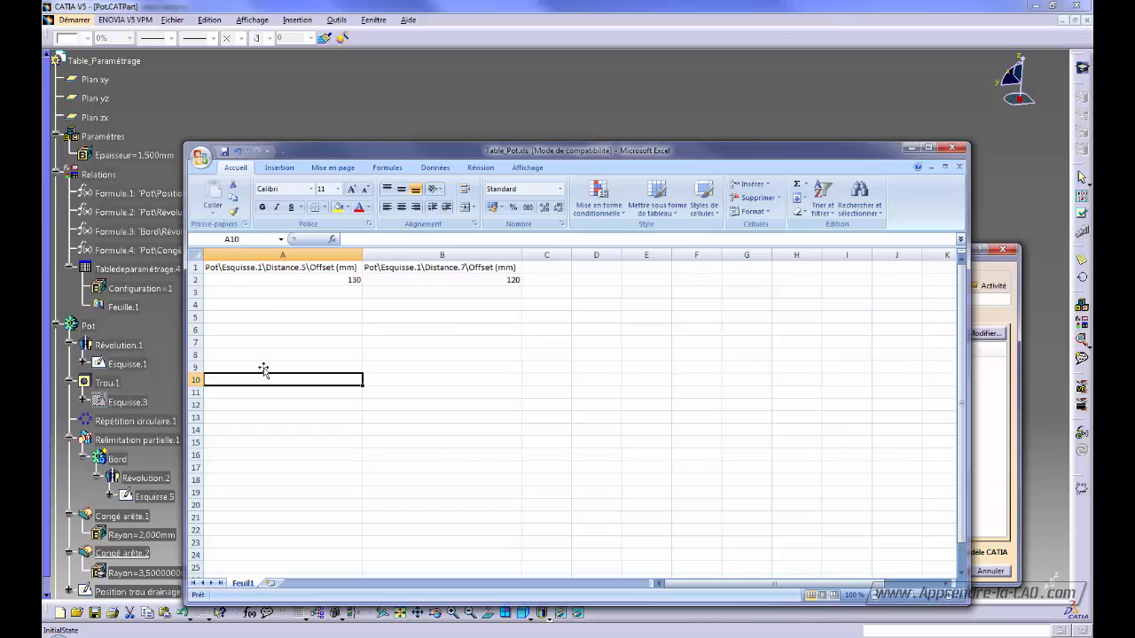
{"action": "left_click", "coordinate": [197, 267]}
{"action": "left_click", "coordinate": [196, 279]}
{"action": "left_click", "coordinate": [195, 292]}
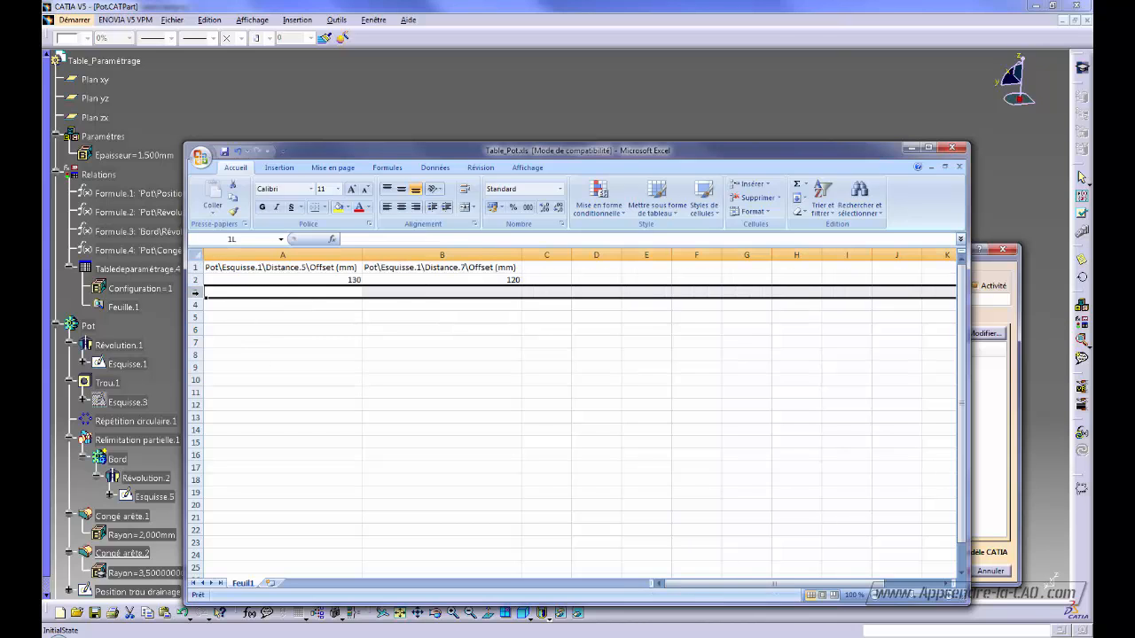
{"action": "left_click", "coordinate": [196, 304]}
{"action": "left_click", "coordinate": [330, 376]}
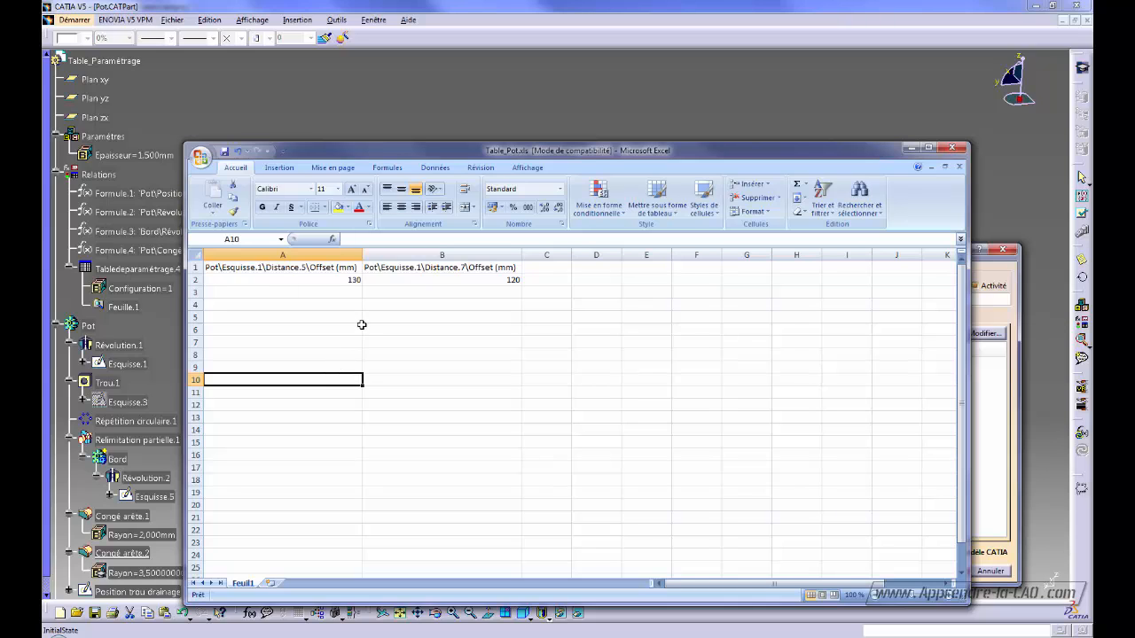
{"action": "left_click", "coordinate": [304, 338]}
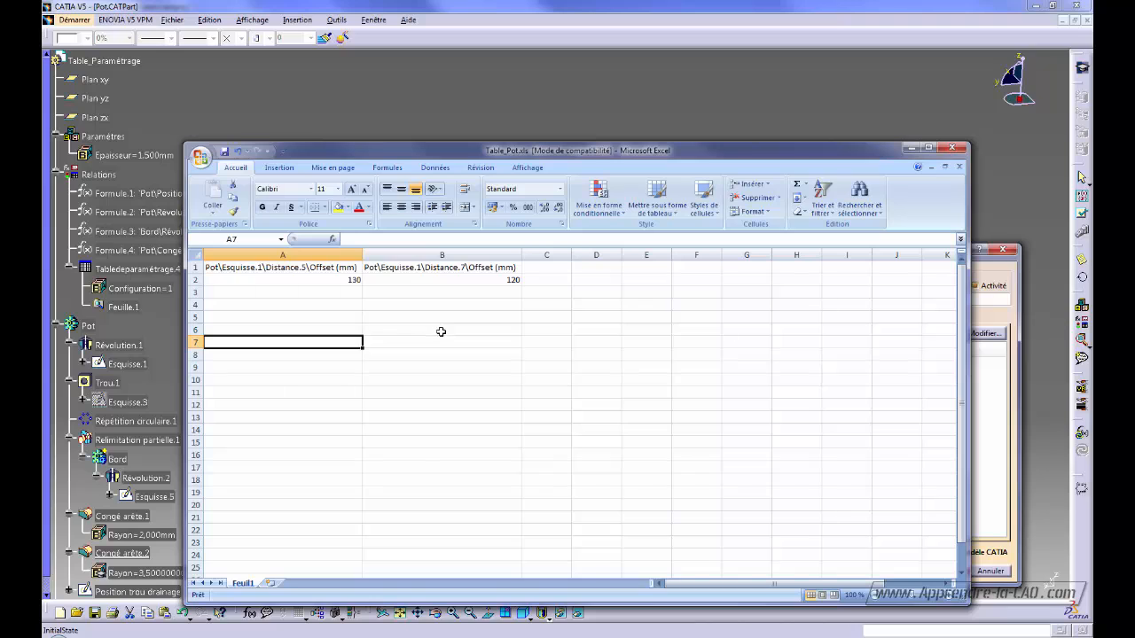
{"action": "left_click", "coordinate": [331, 293]}
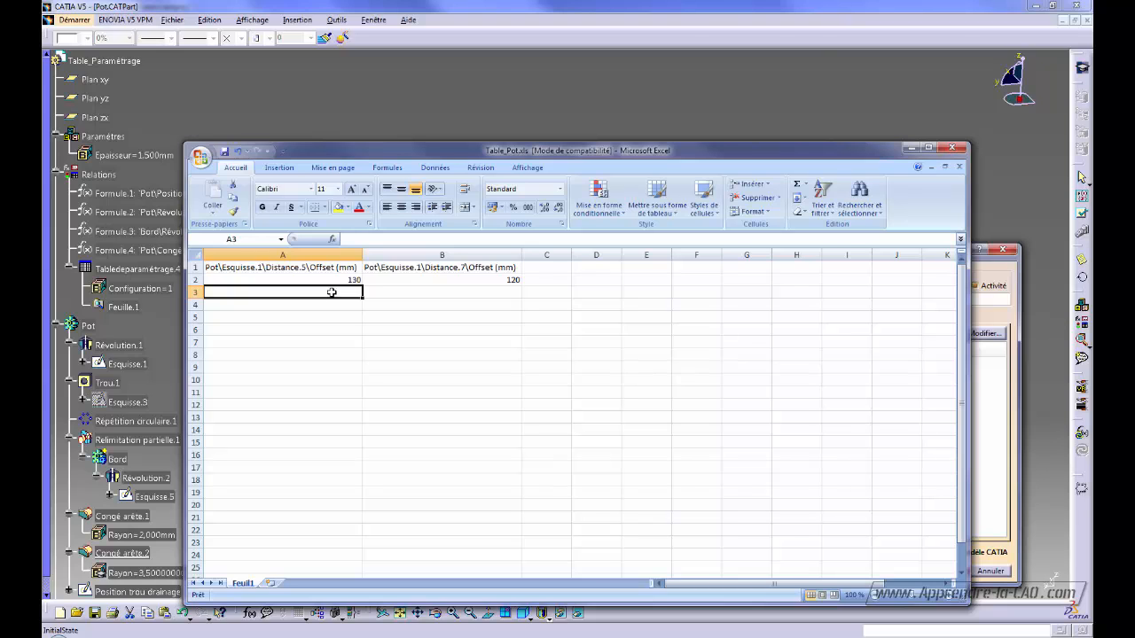
{"action": "left_click_drag", "start_coordinate": [329, 282], "coordinate": [469, 273]}
{"action": "left_click", "coordinate": [454, 314]}
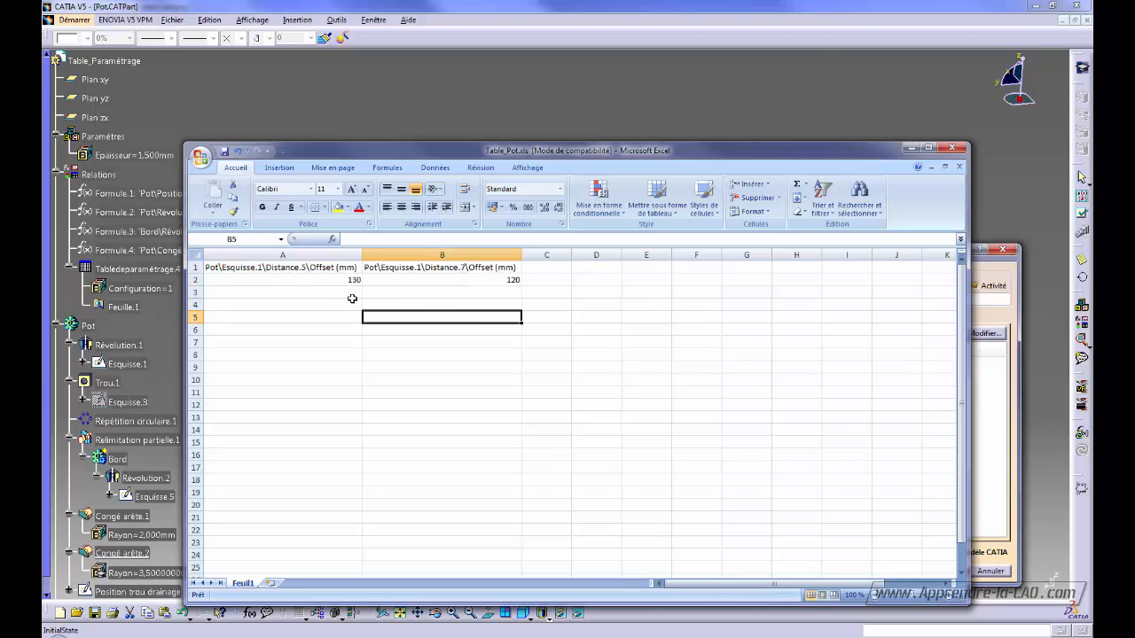
{"action": "left_click_drag", "start_coordinate": [332, 294], "coordinate": [449, 291]}
Add a second configuration in row 3 with 80 for Distance.5 and 80 for Distance.7
{"action": "left_click", "coordinate": [314, 294]}
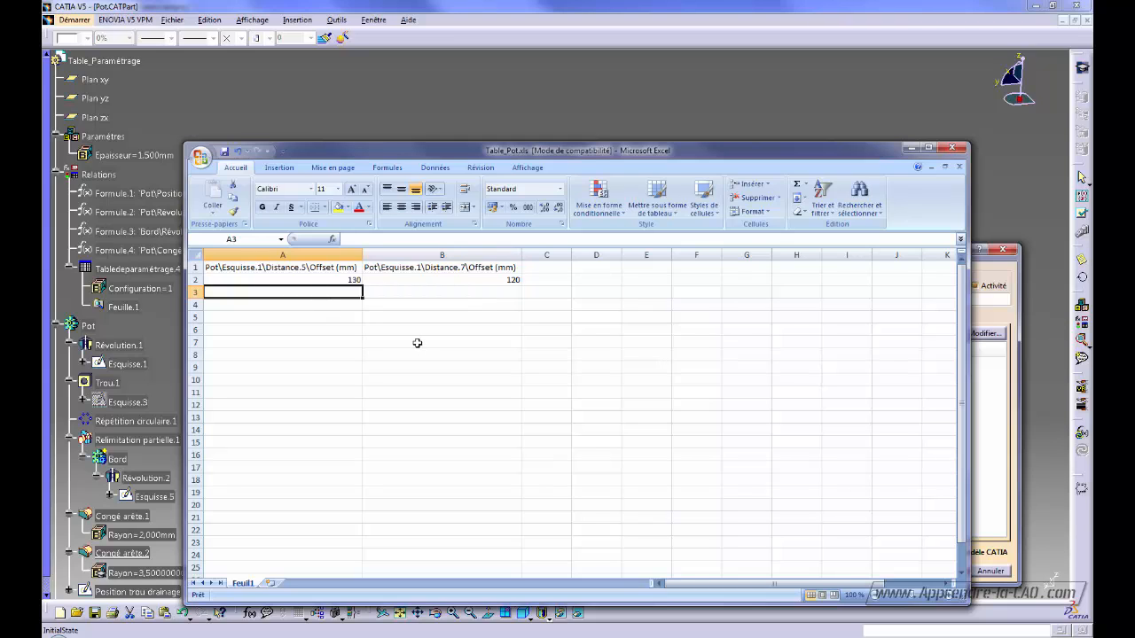
{"action": "type", "text": "80"}
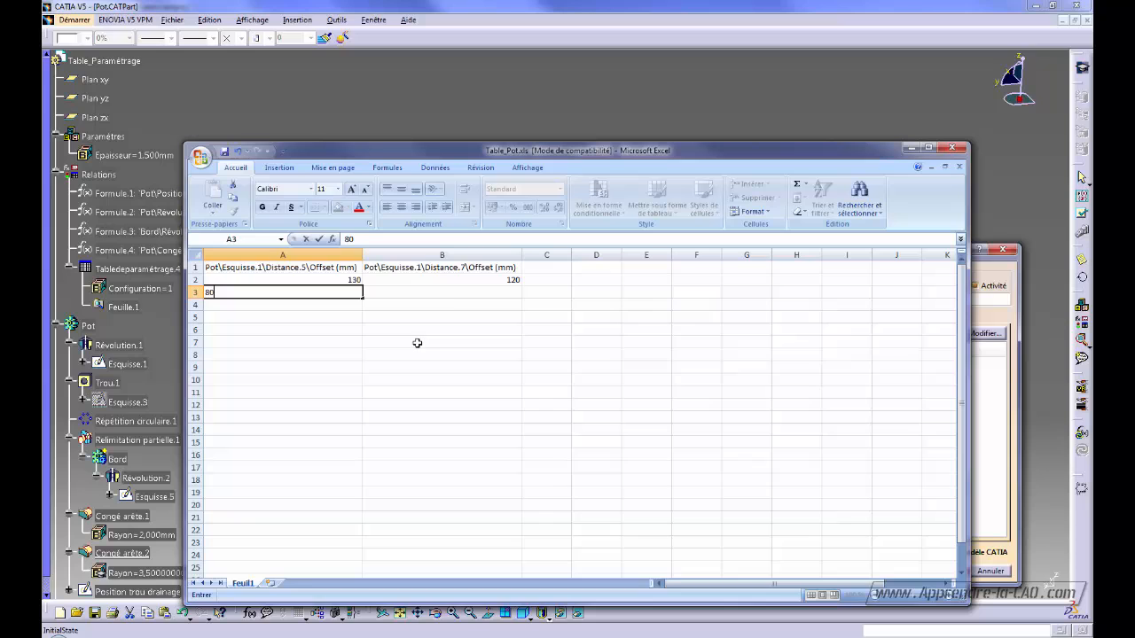
{"action": "left_click", "coordinate": [450, 293]}
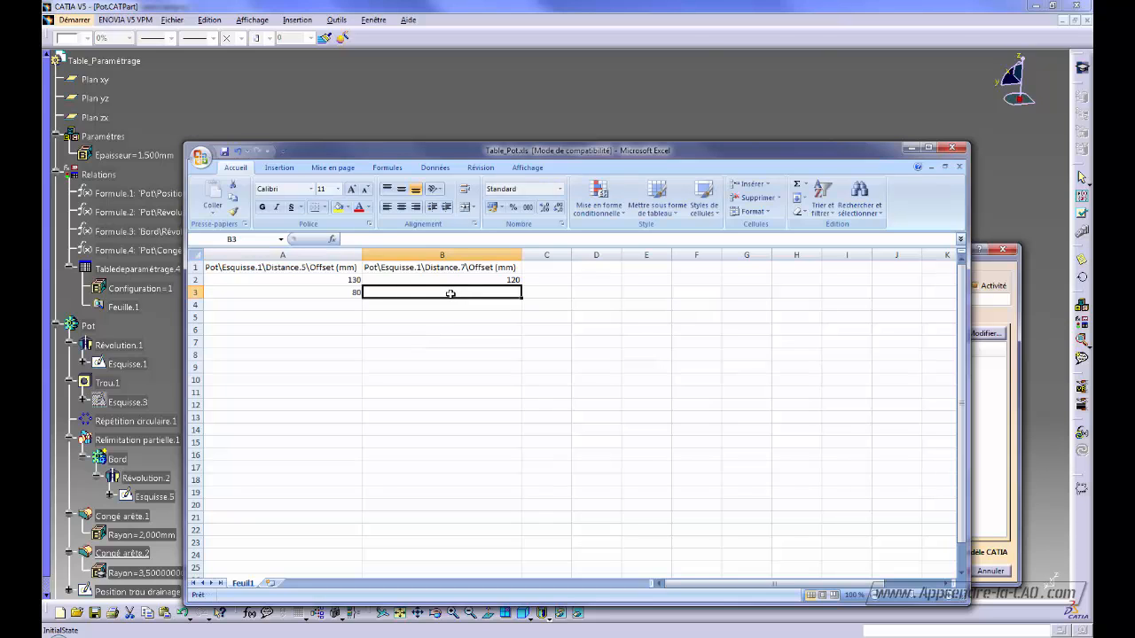
{"action": "type", "text": "80"}
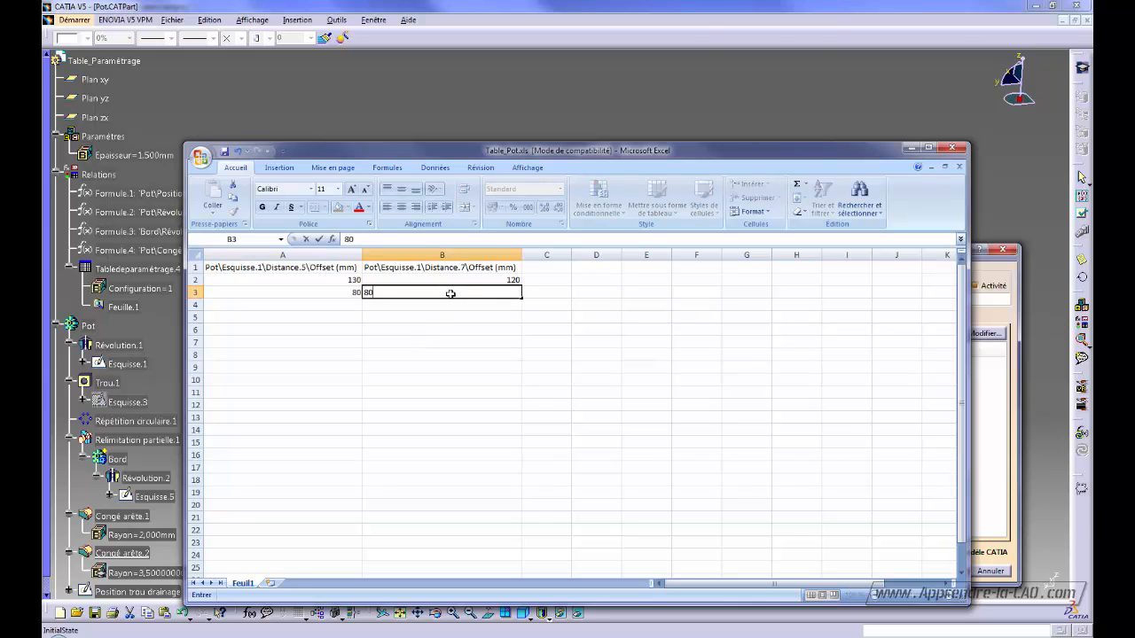
{"action": "key", "text": "Return"}
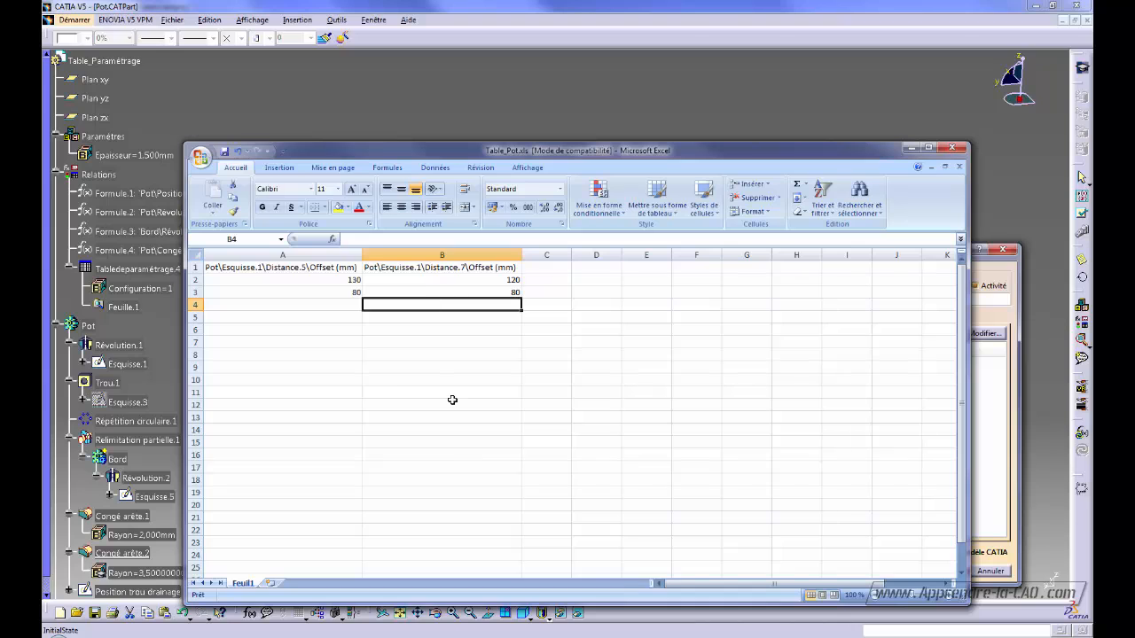
Close the Table_Pot.xls workbook with its changes saved and dismiss the design table synchronization report
{"action": "left_click", "coordinate": [334, 379]}
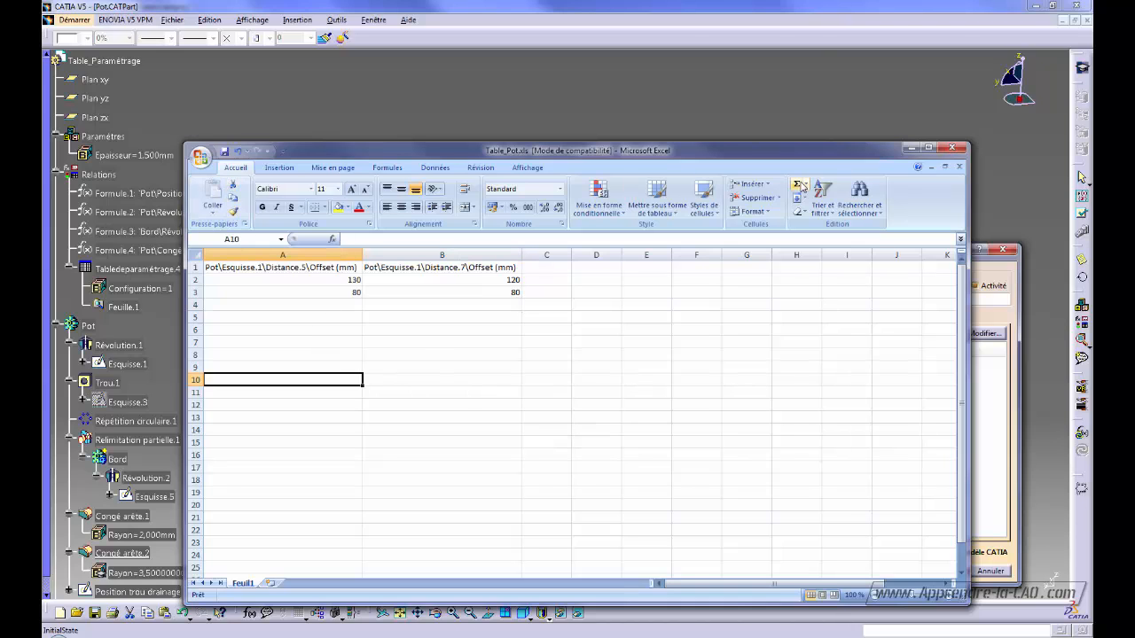
{"action": "left_click", "coordinate": [954, 150]}
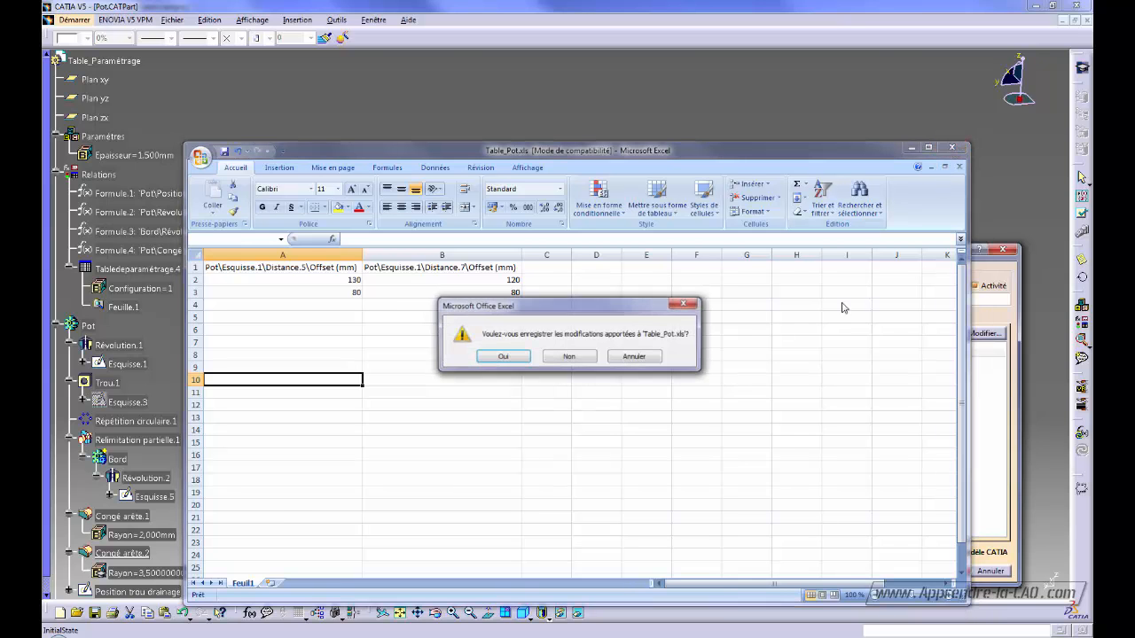
{"action": "left_click", "coordinate": [503, 358]}
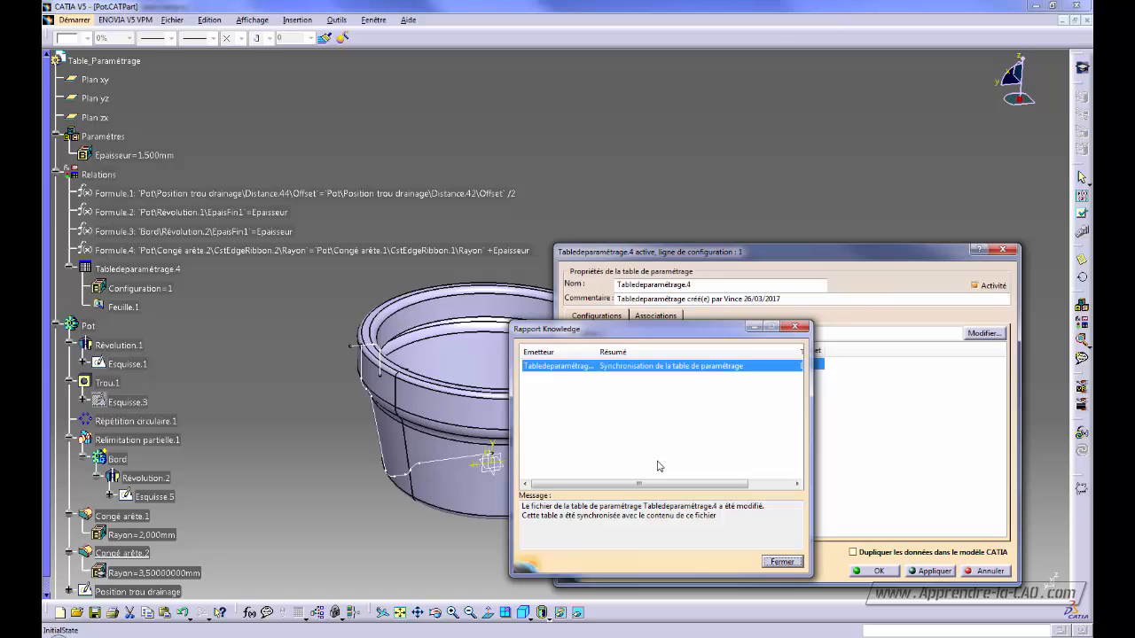
{"action": "left_click", "coordinate": [781, 561]}
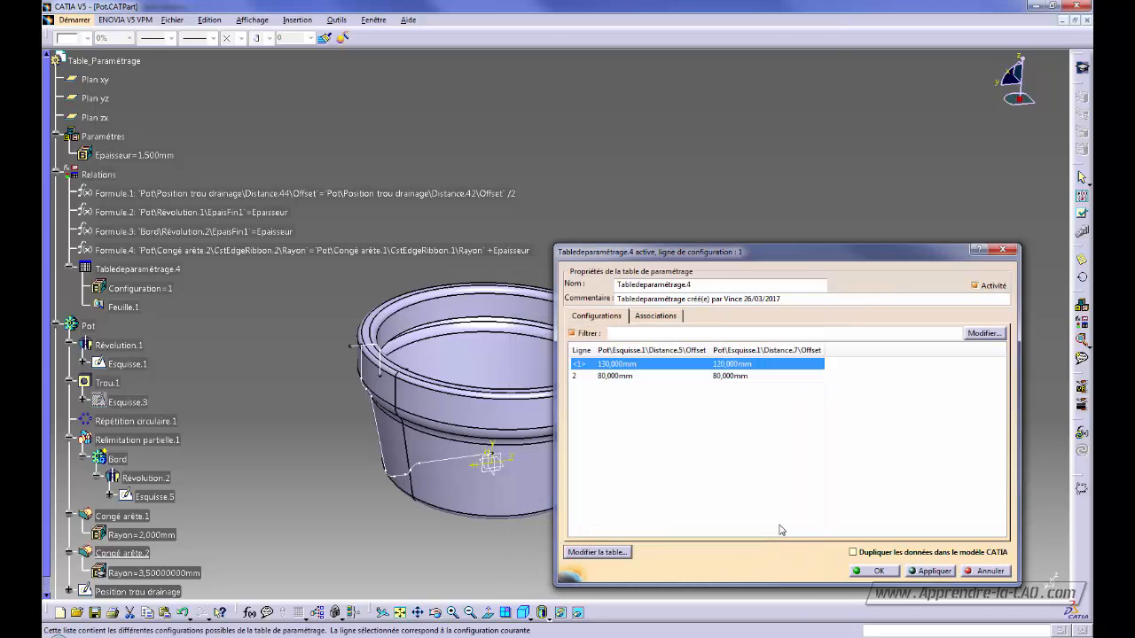
{"action": "left_click", "coordinate": [777, 458]}
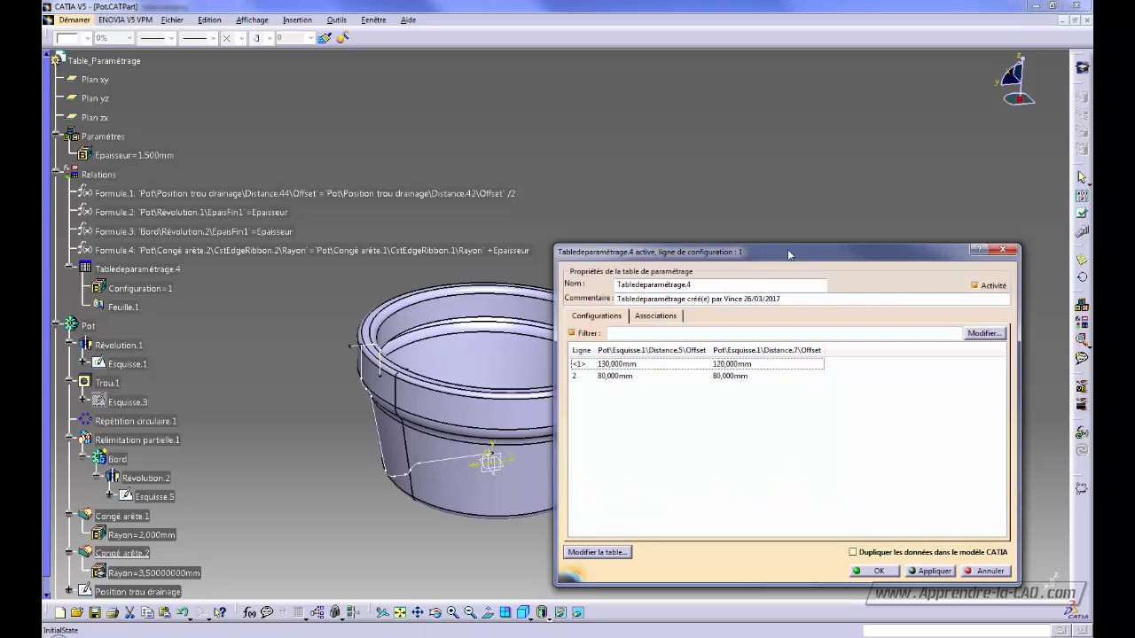
Move the design table dialog clear of the pot, and activate and confirm configuration 2
{"action": "left_click_drag", "start_coordinate": [778, 260], "coordinate": [760, 248]}
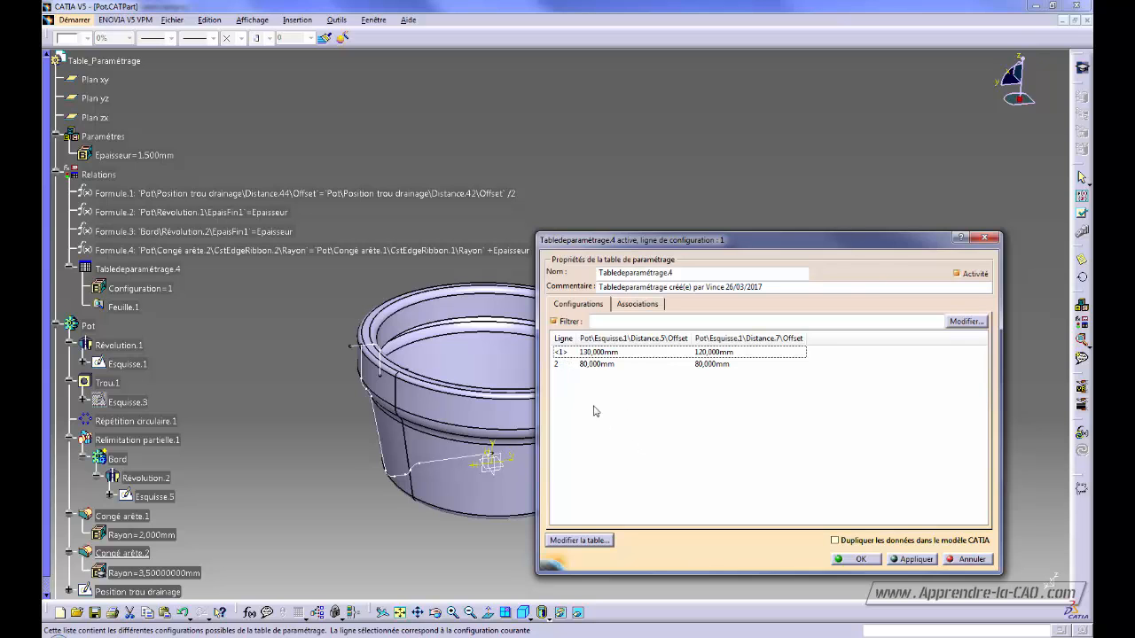
{"action": "right_click", "coordinate": [463, 368]}
{"action": "left_click", "coordinate": [496, 391]}
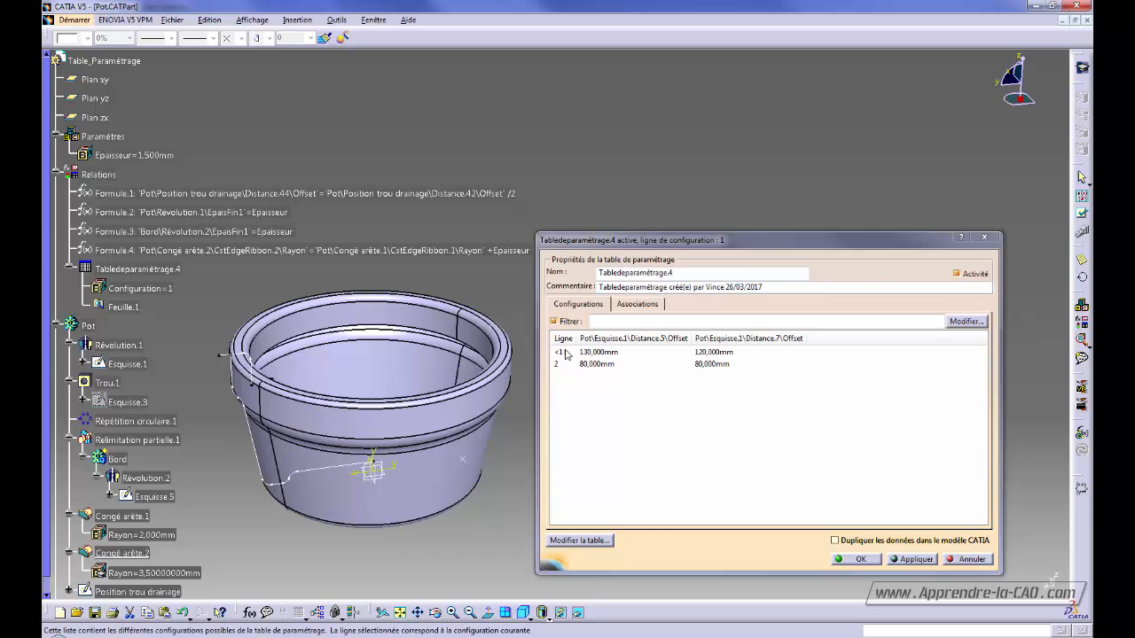
{"action": "left_click", "coordinate": [591, 365]}
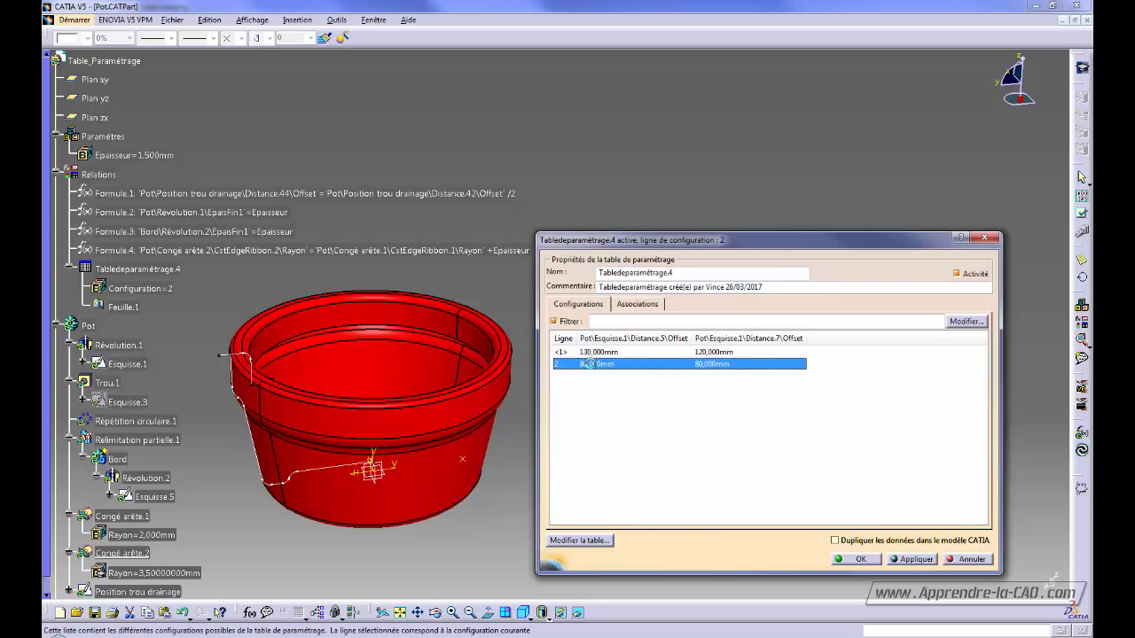
{"action": "key", "text": "Return"}
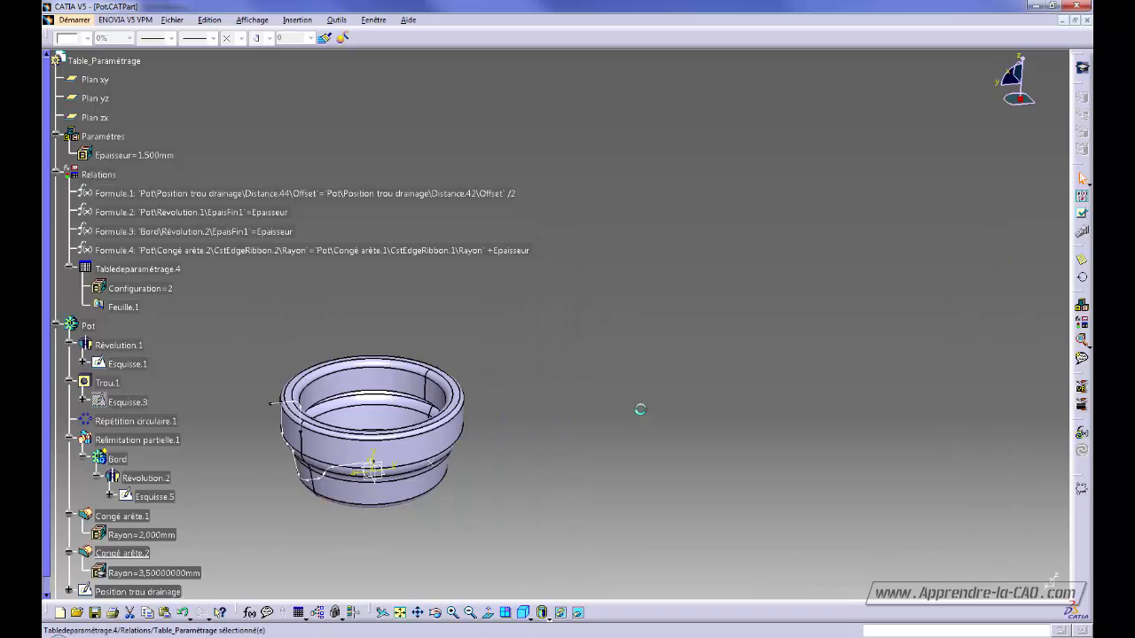
{"action": "middle_click_drag", "start_coordinate": [544, 450], "coordinate": [741, 497]}
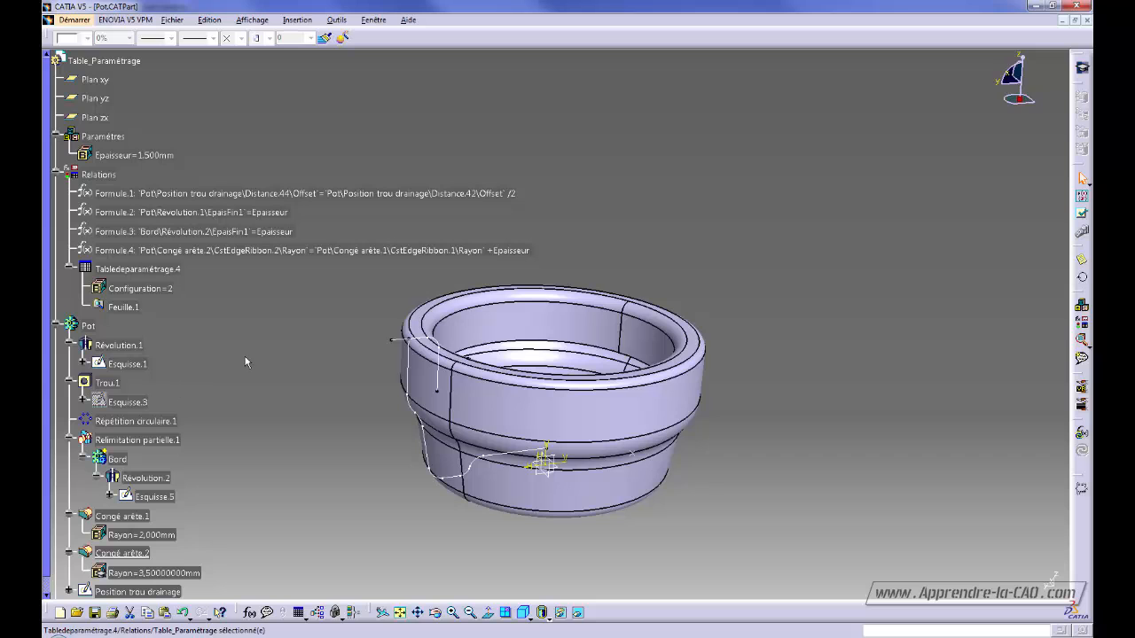
Reopen Tabledeparamétrage.4 and switch the pot back to configuration 1, applying and confirming the change
{"action": "double_click", "coordinate": [146, 289]}
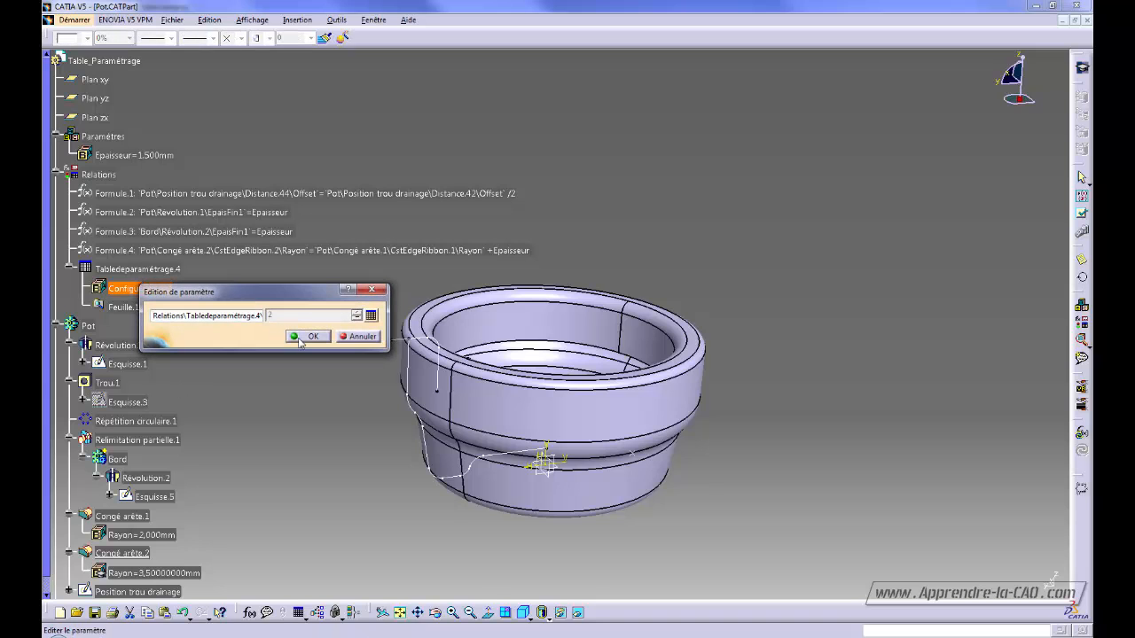
{"action": "left_click", "coordinate": [348, 337]}
{"action": "double_click", "coordinate": [124, 269]}
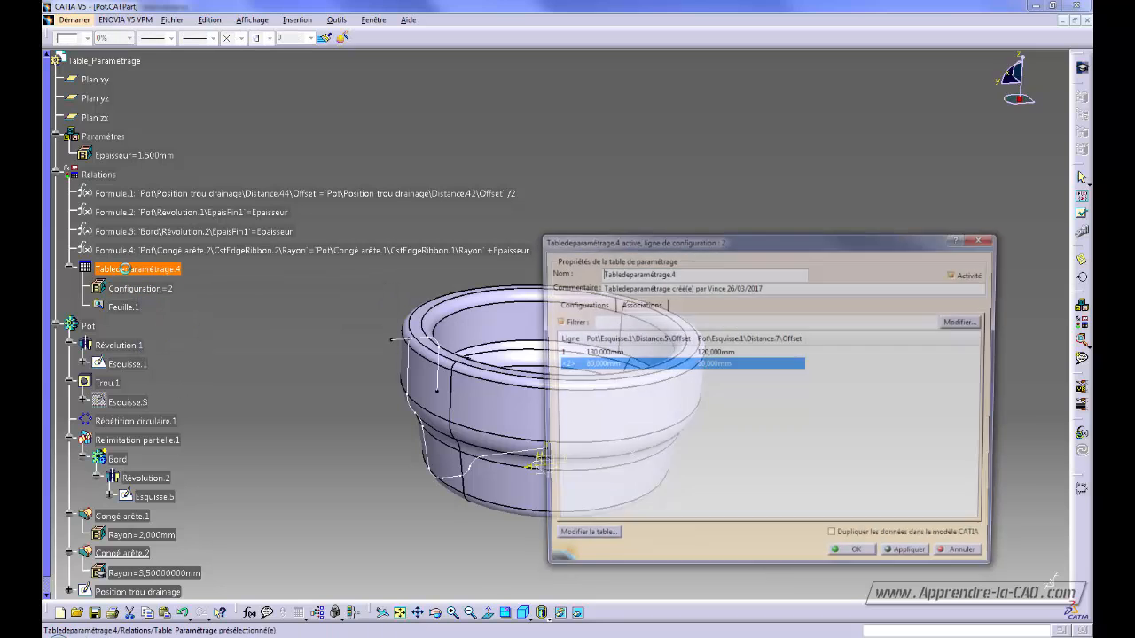
{"action": "left_click", "coordinate": [598, 352]}
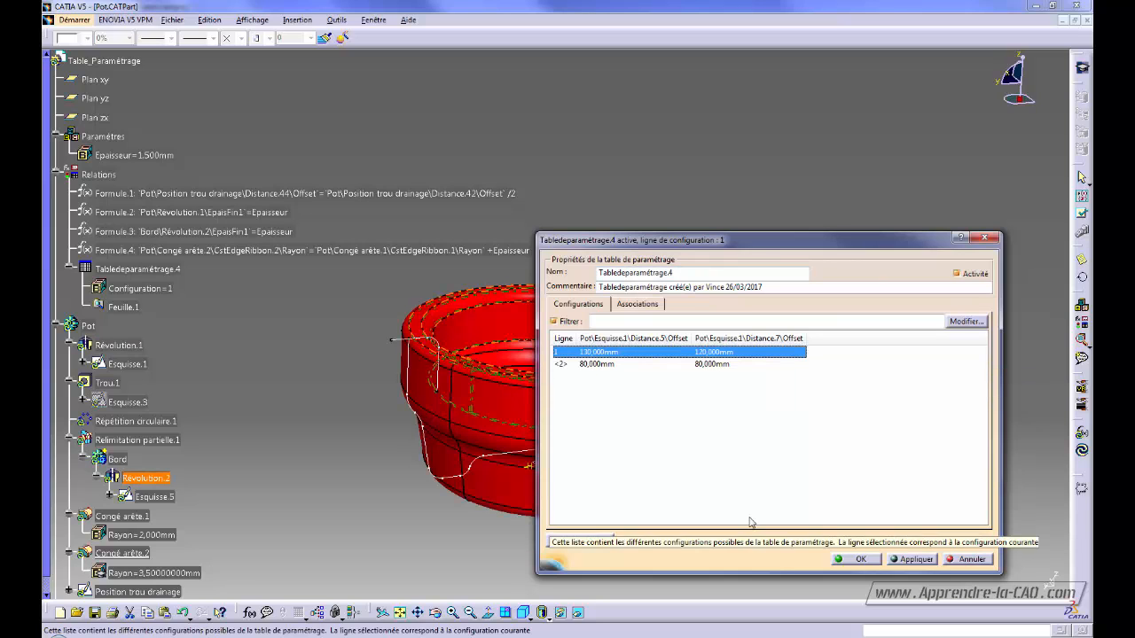
{"action": "left_click", "coordinate": [915, 559]}
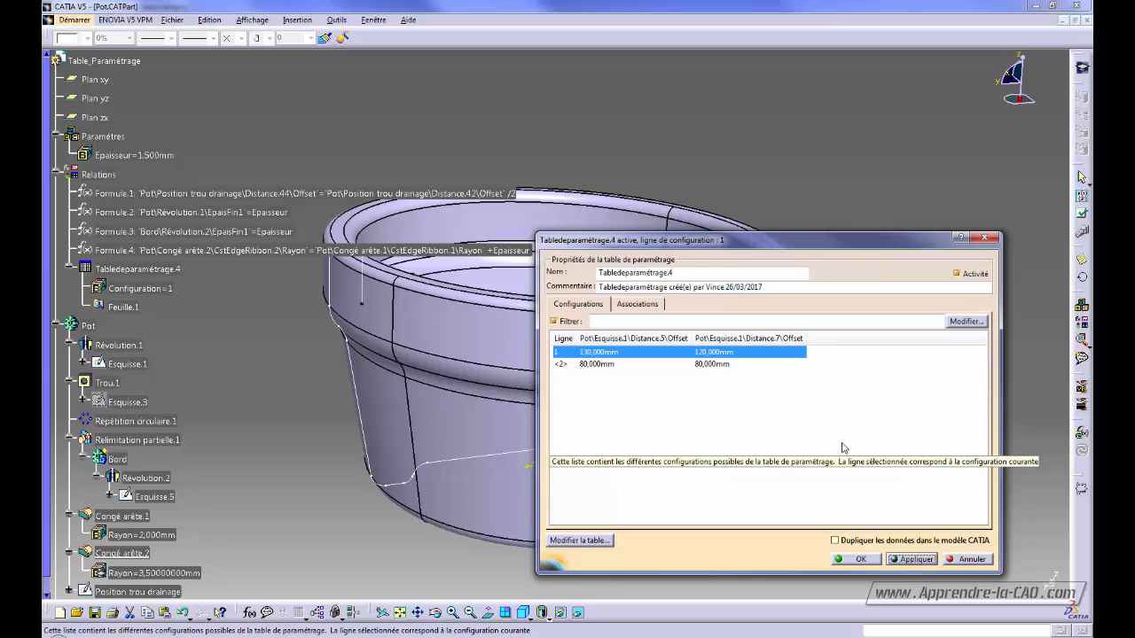
{"action": "left_click", "coordinate": [850, 559]}
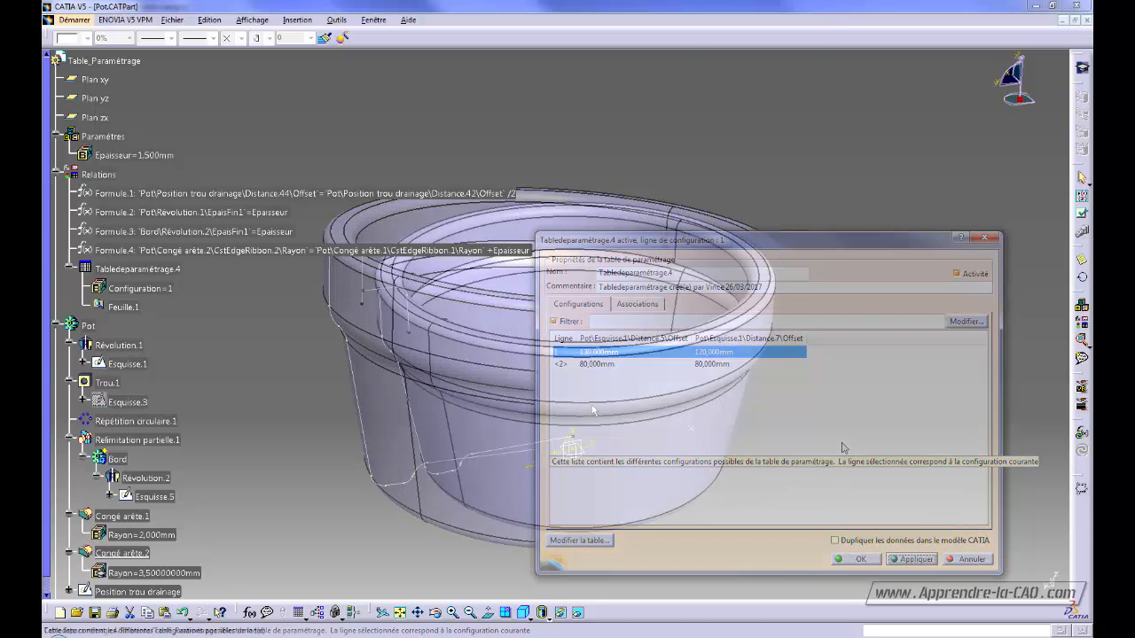
Open the Excel sheet of Tabledeparamétrage.4 for editing again and widen columns A and B to show their full headings
{"action": "double_click", "coordinate": [137, 269]}
{"action": "left_click", "coordinate": [578, 539]}
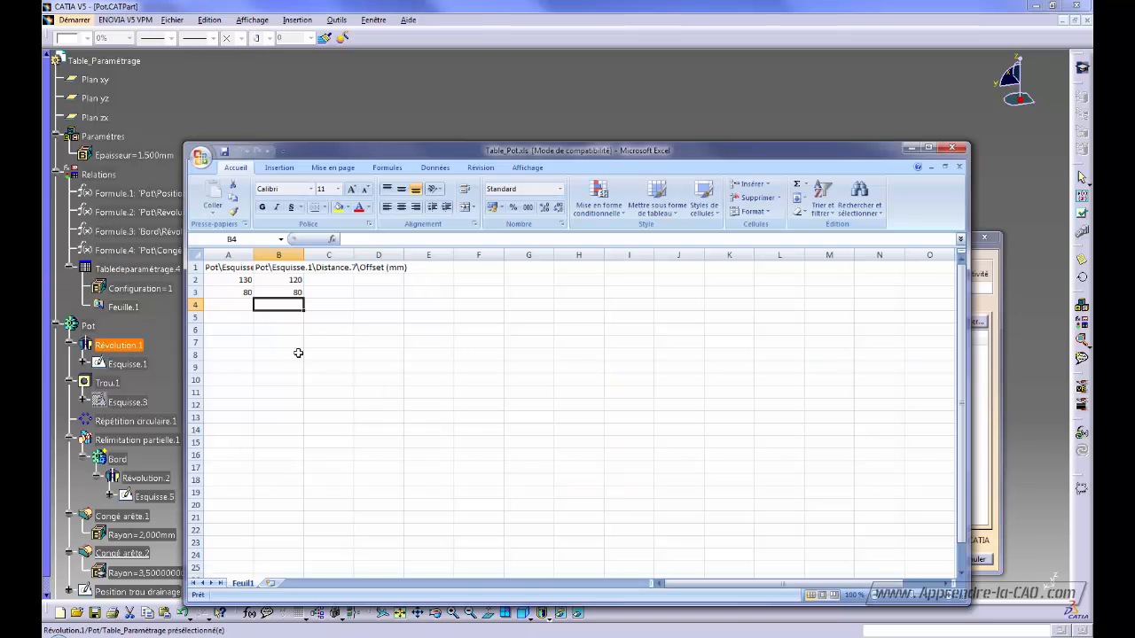
{"action": "left_click_drag", "start_coordinate": [253, 255], "coordinate": [511, 269]}
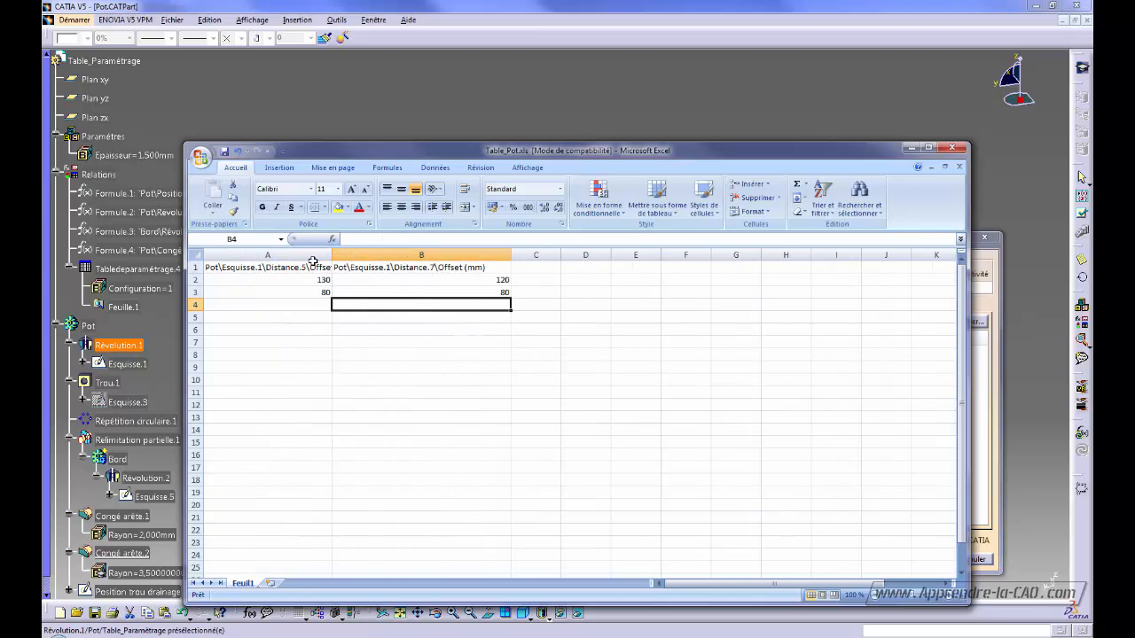
{"action": "left_click_drag", "start_coordinate": [332, 255], "coordinate": [391, 254]}
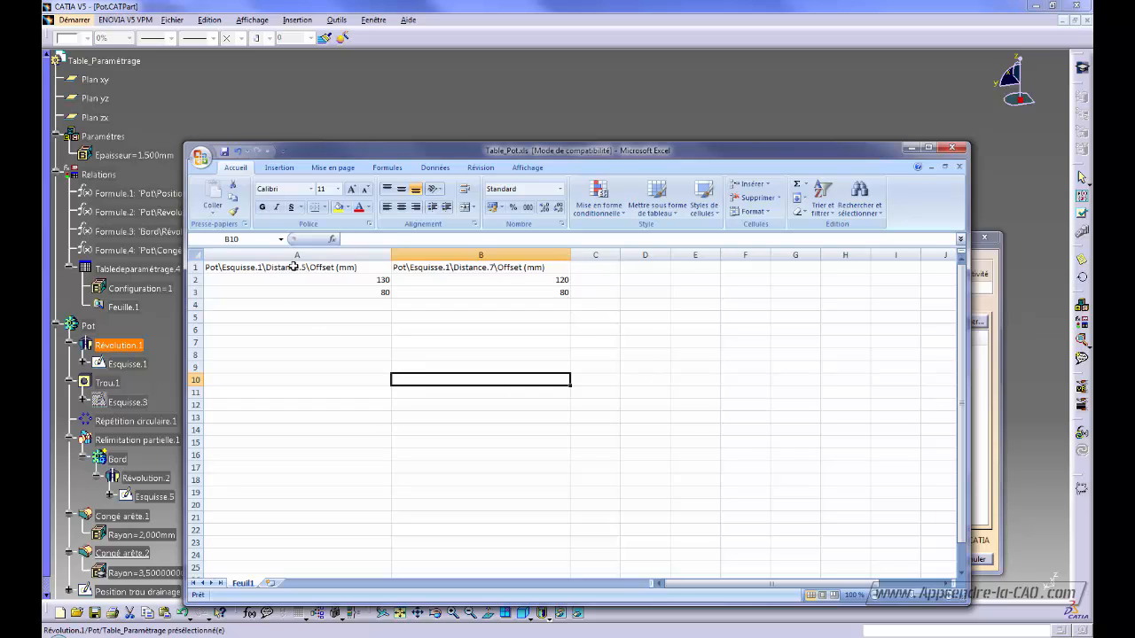
Rename the headings in A1 and B1 as Hauteur_Pot (mm) and Grand_Rayon (mm), and close the workbook with its changes saved
{"action": "left_click", "coordinate": [213, 264]}
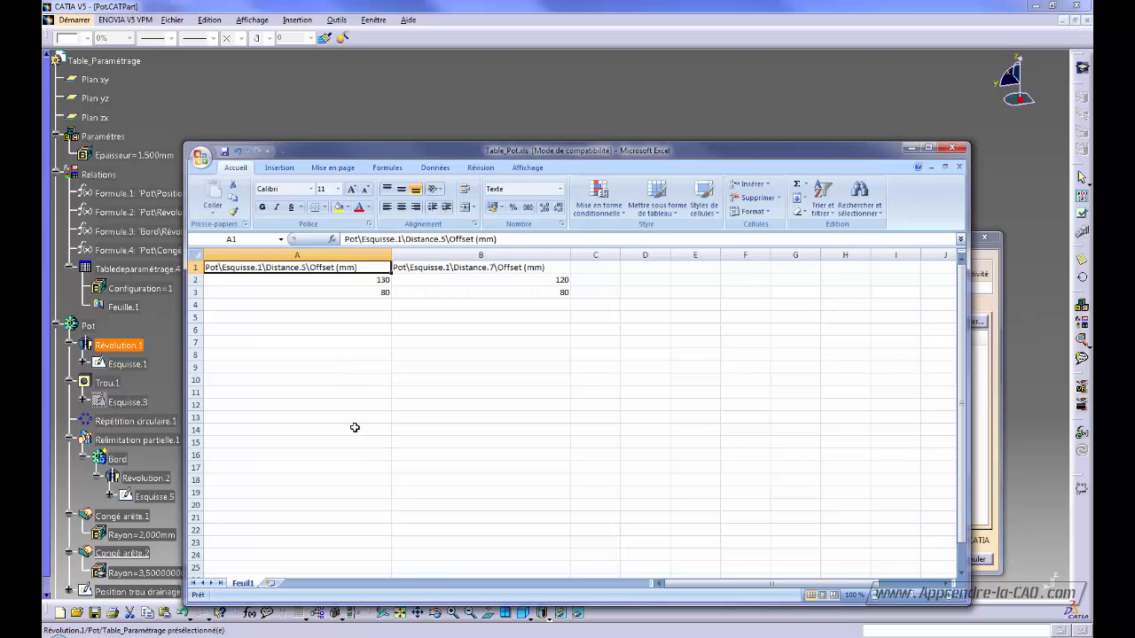
{"action": "type", "text": "Hauteur"}
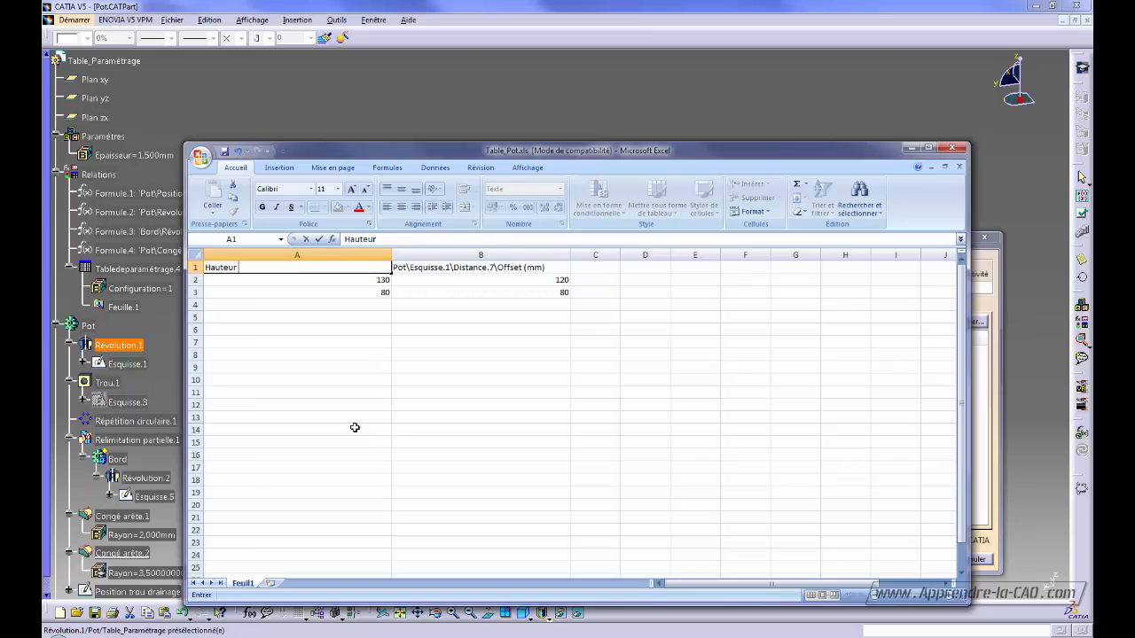
{"action": "type", "text": "_Pot (mm)"}
{"action": "left_click", "coordinate": [445, 268]}
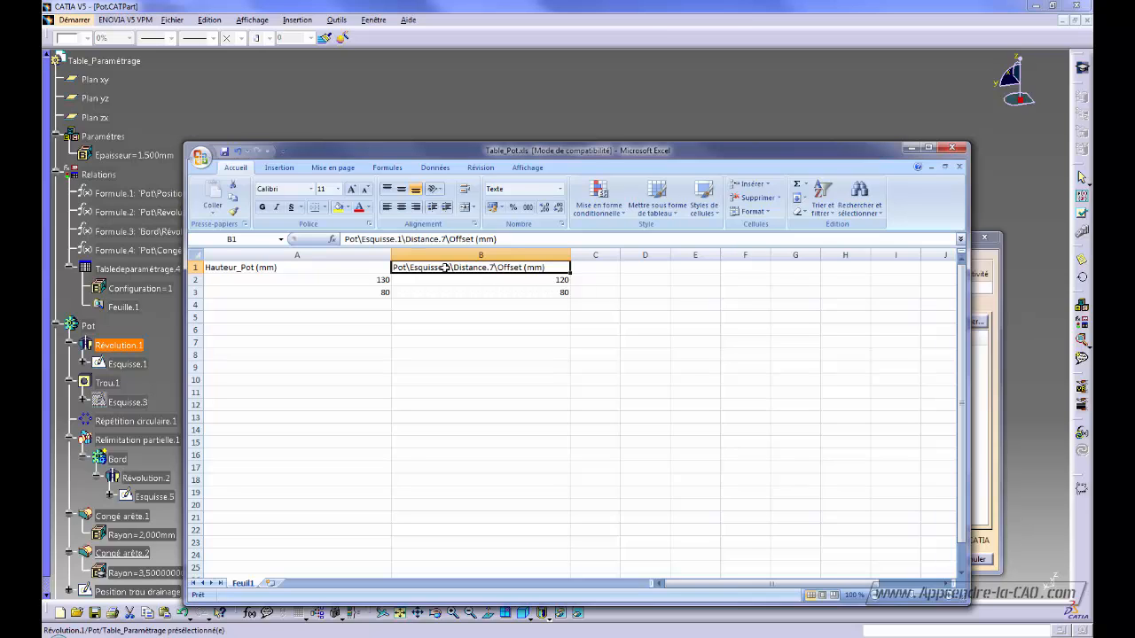
{"action": "type", "text": "Grand"}
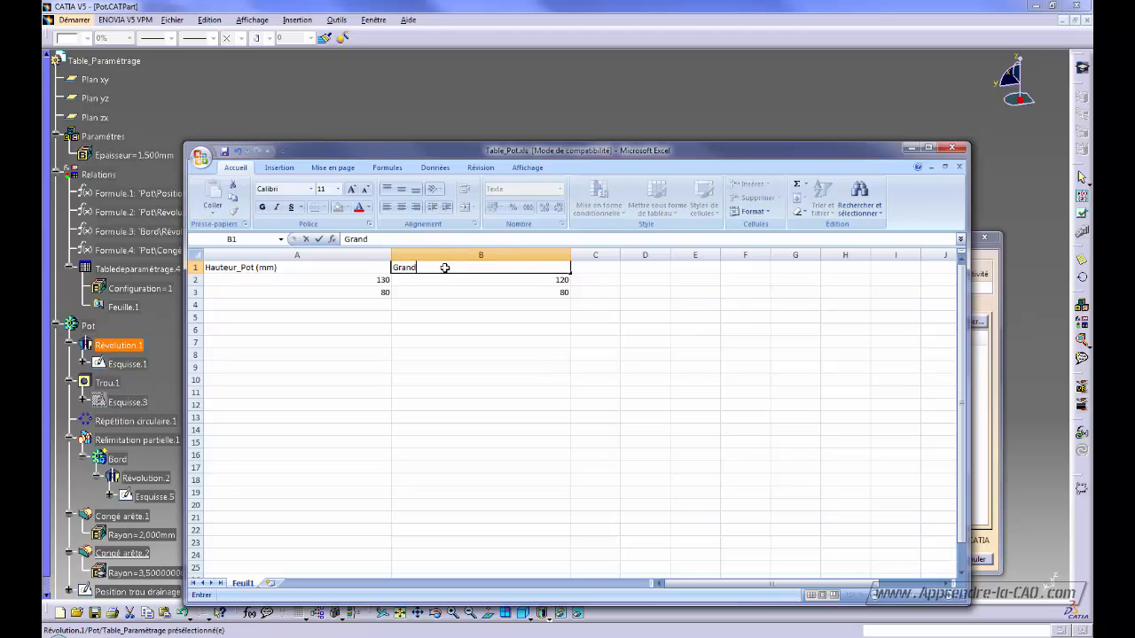
{"action": "type", "text": "_Rayon (mm)"}
{"action": "left_click", "coordinate": [468, 417]}
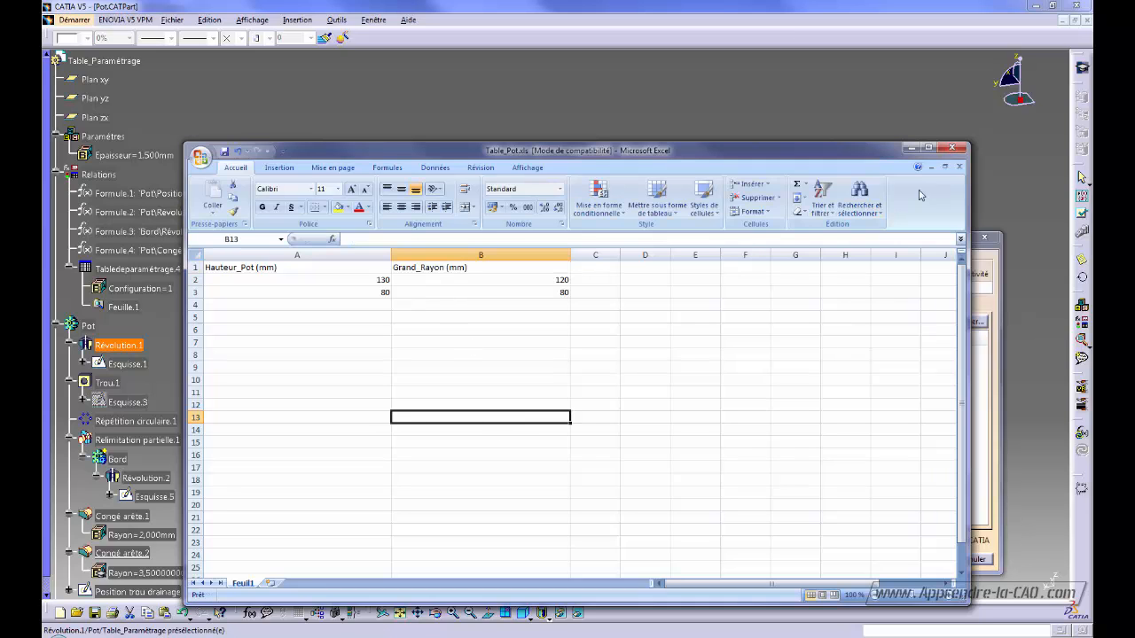
{"action": "left_click", "coordinate": [952, 148]}
{"action": "left_click", "coordinate": [501, 361]}
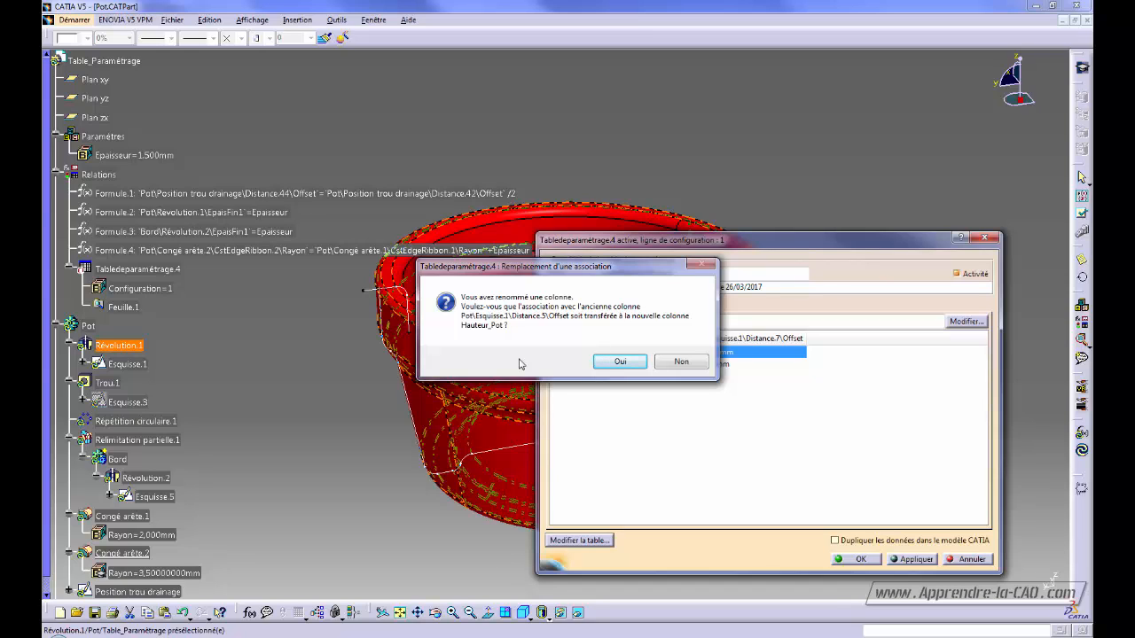
Transfer the Distance.5 and Distance.7 offset associations to the new columns Hauteur_Pot and Grand_Rayon, and close the synchronisation report
{"action": "left_click", "coordinate": [609, 361]}
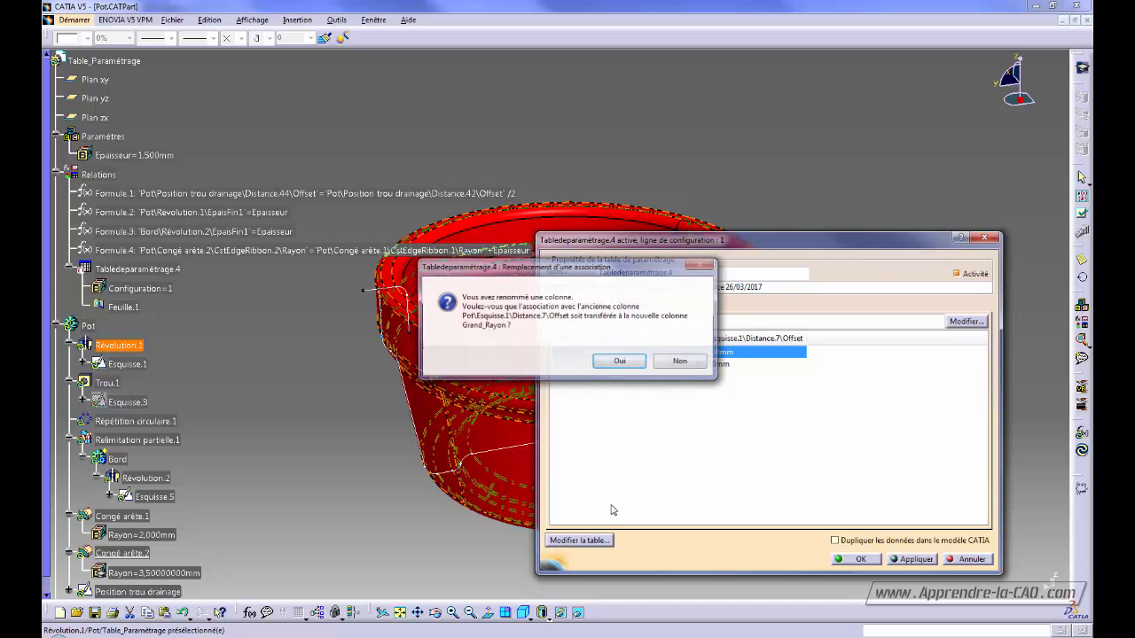
{"action": "left_click", "coordinate": [620, 362]}
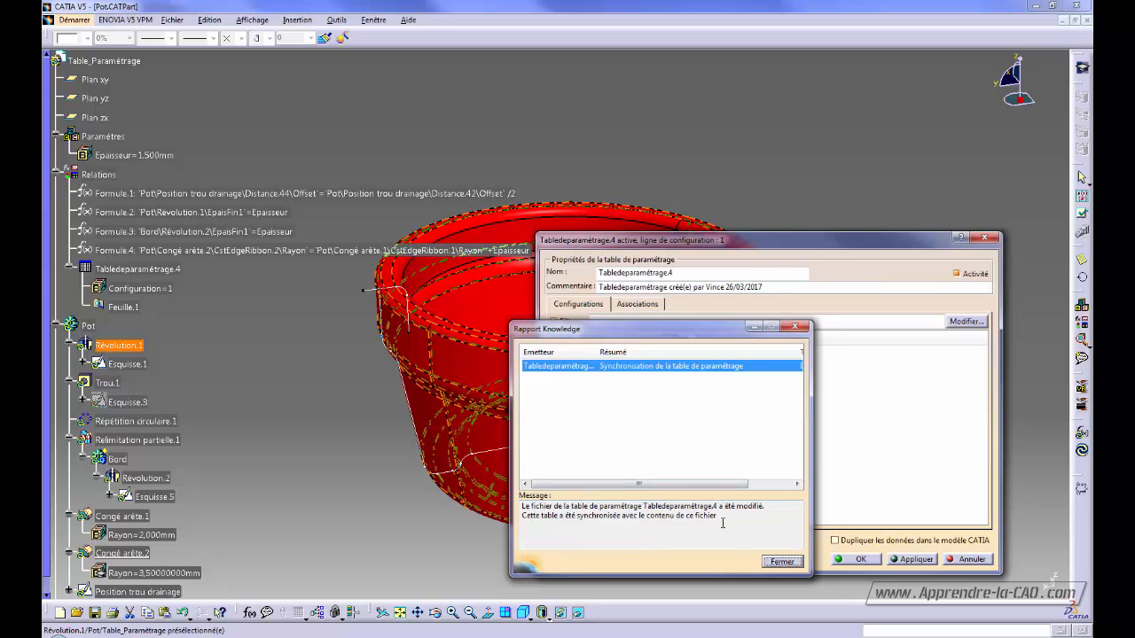
{"action": "left_click", "coordinate": [779, 561]}
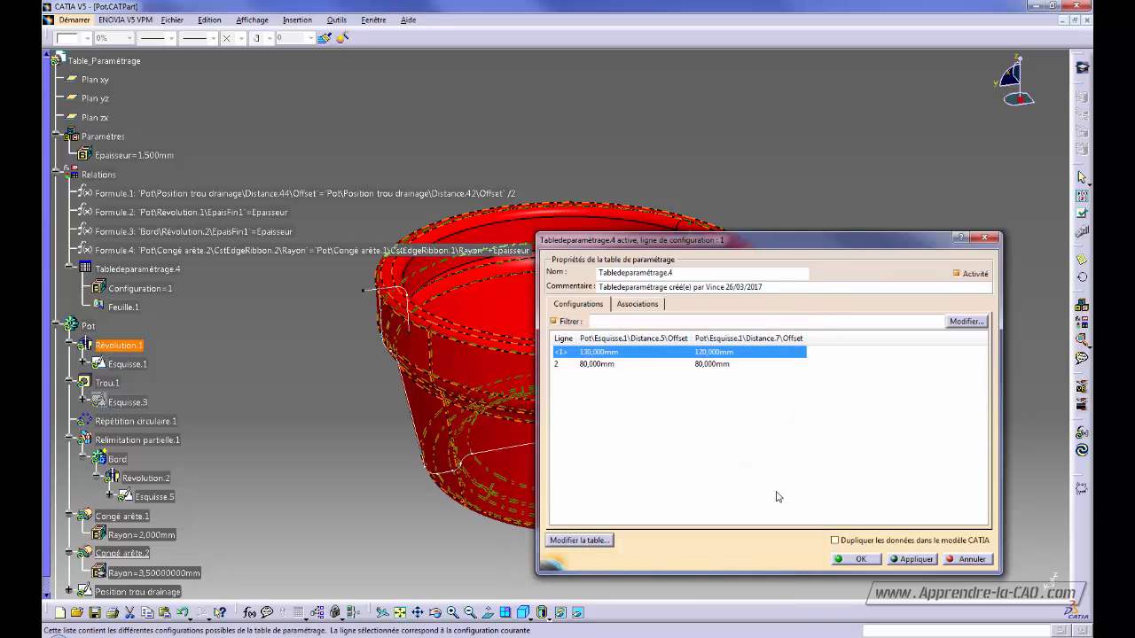
Widen both parameter columns in the configurations list of Tabledeparamétrage.4
{"action": "left_click", "coordinate": [685, 471]}
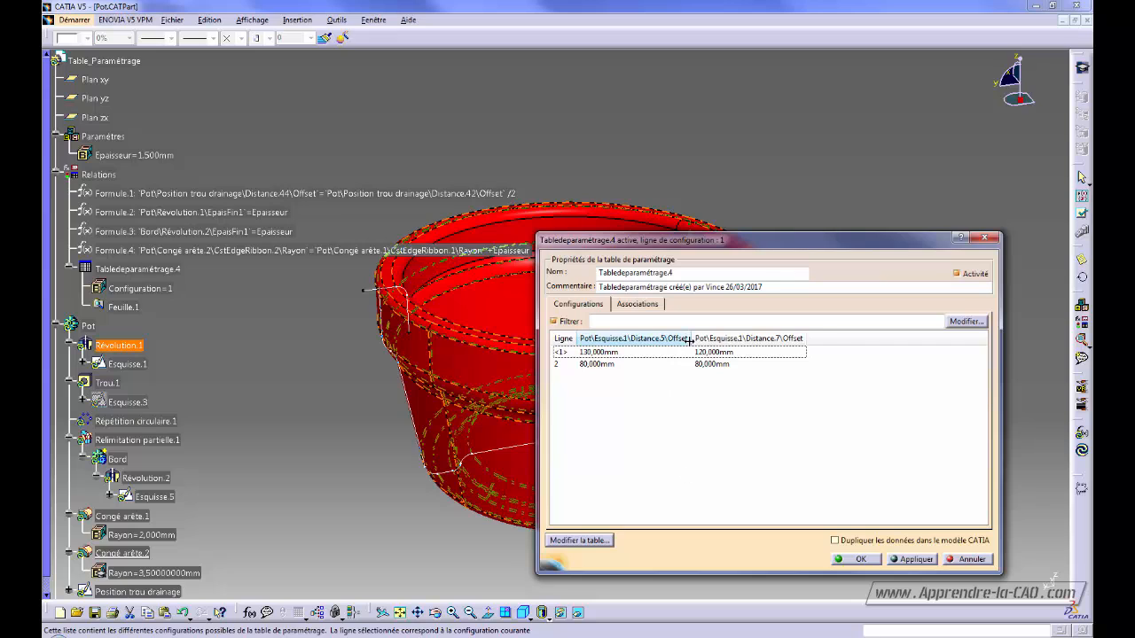
{"action": "left_click_drag", "start_coordinate": [689, 340], "coordinate": [713, 339]}
{"action": "left_click_drag", "start_coordinate": [826, 337], "coordinate": [840, 336]}
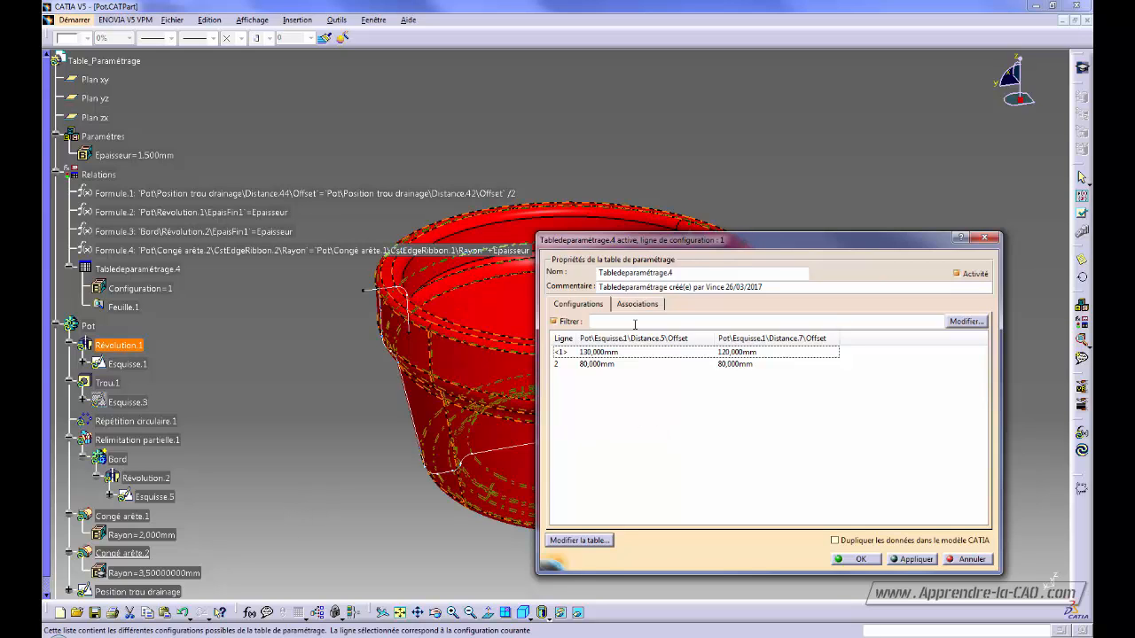
Show the associations between parameters and columns, enlarging the dialog and the Paramètres column to read the full parameter names
{"action": "left_click", "coordinate": [636, 306]}
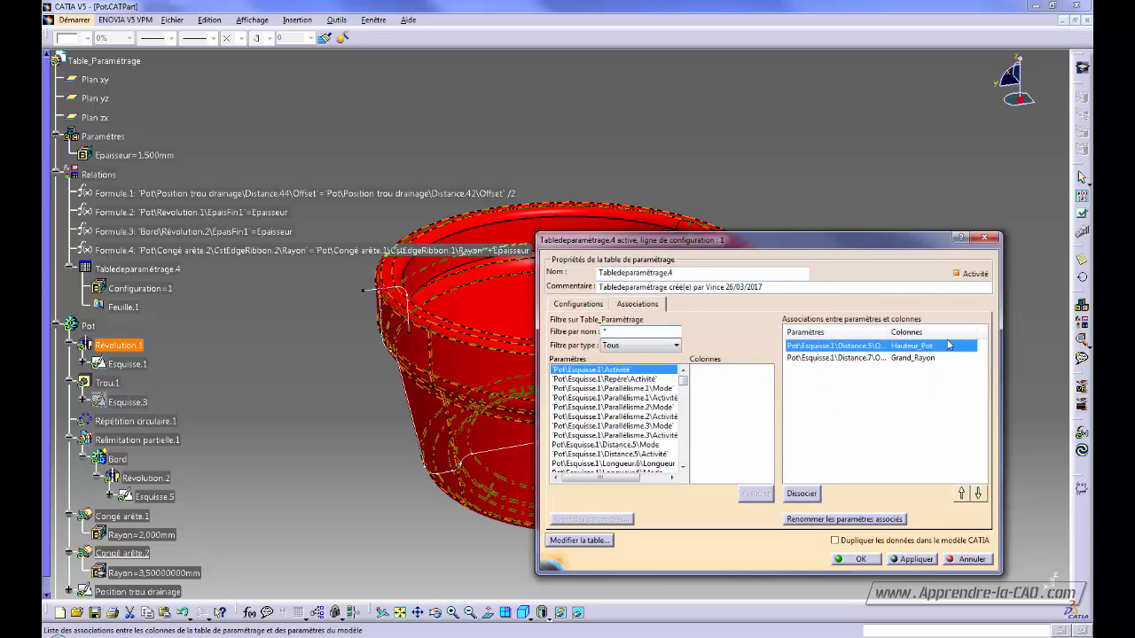
{"action": "left_click_drag", "start_coordinate": [1000, 338], "coordinate": [1037, 338]}
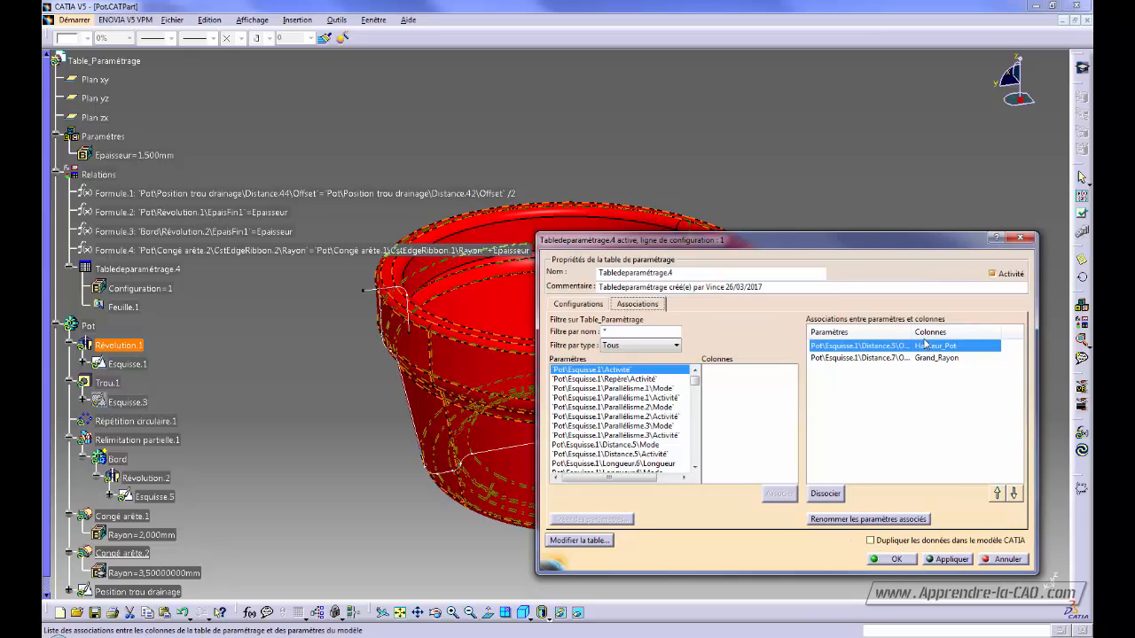
{"action": "left_click_drag", "start_coordinate": [911, 331], "coordinate": [938, 330]}
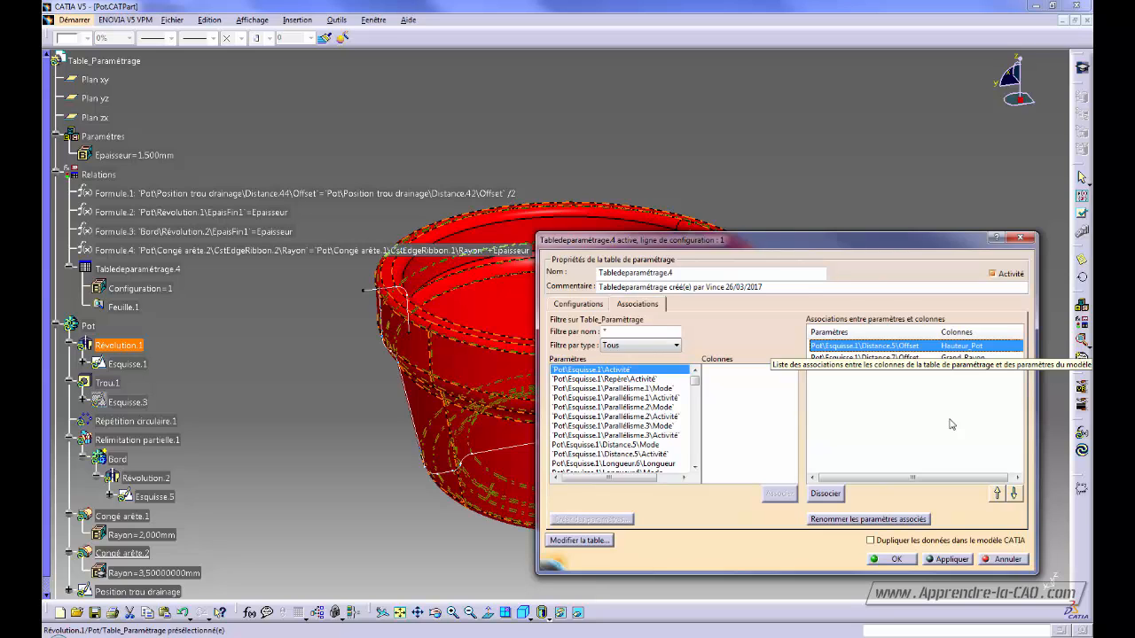
{"action": "left_click", "coordinate": [859, 409]}
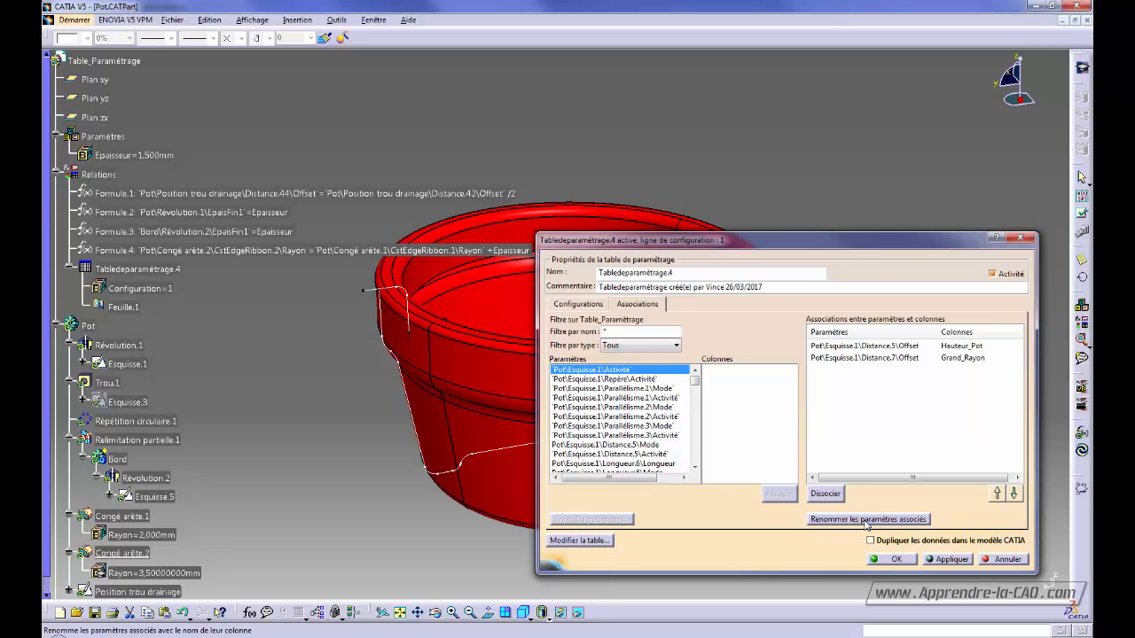
Rename all associated parameters after their table columns, and widen the Hauteur_Pot column in the configurations list
{"action": "left_click", "coordinate": [878, 348]}
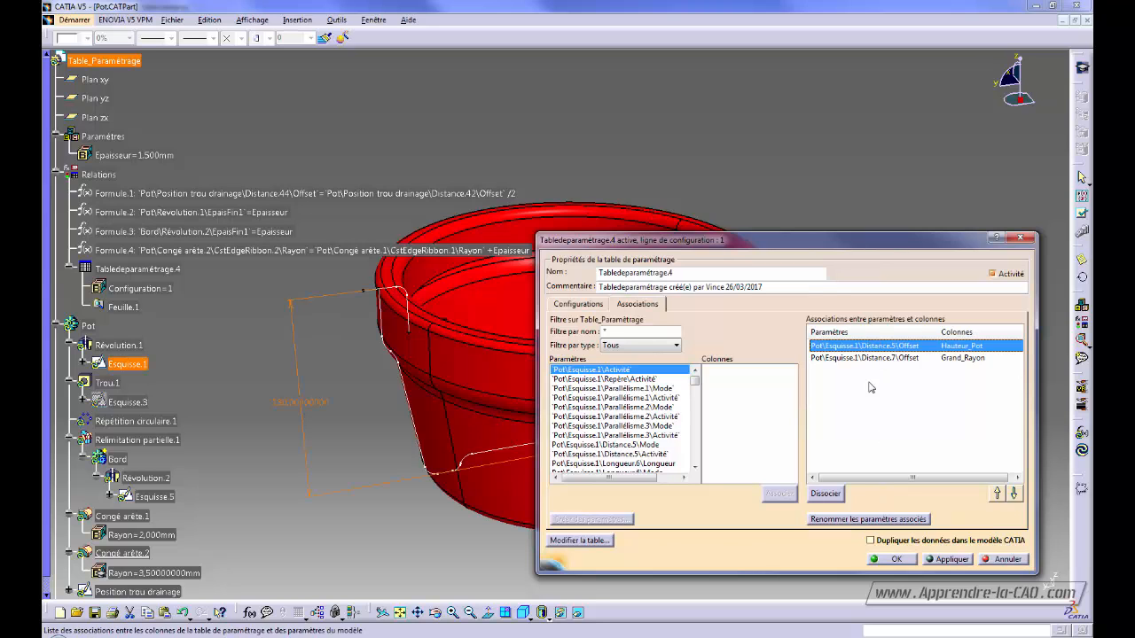
{"action": "left_click", "coordinate": [867, 519]}
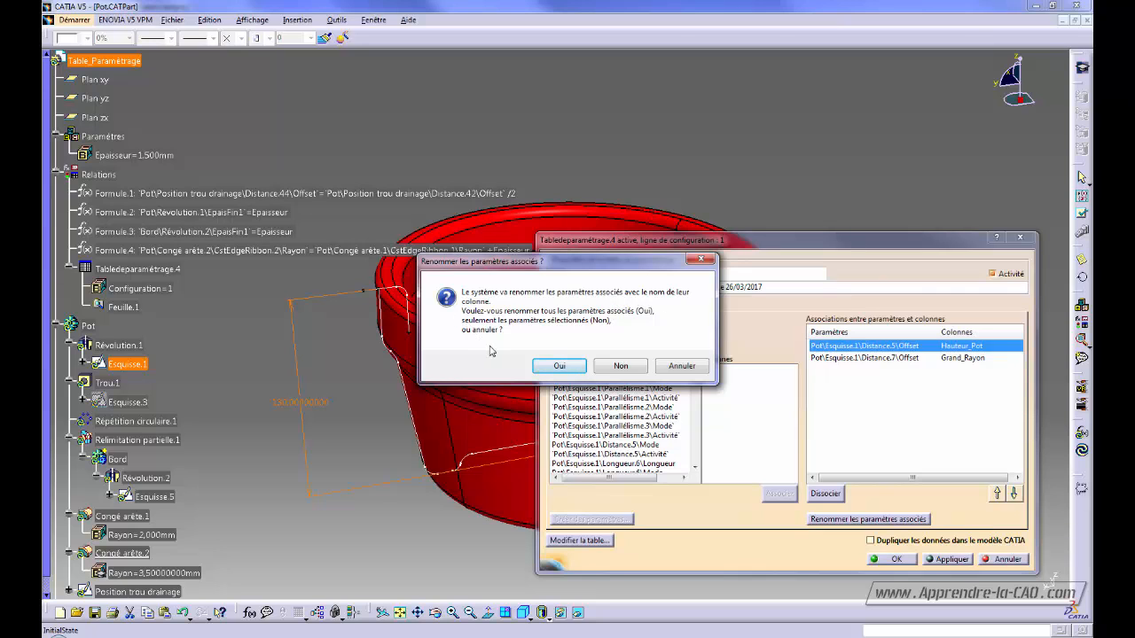
{"action": "left_click", "coordinate": [564, 368]}
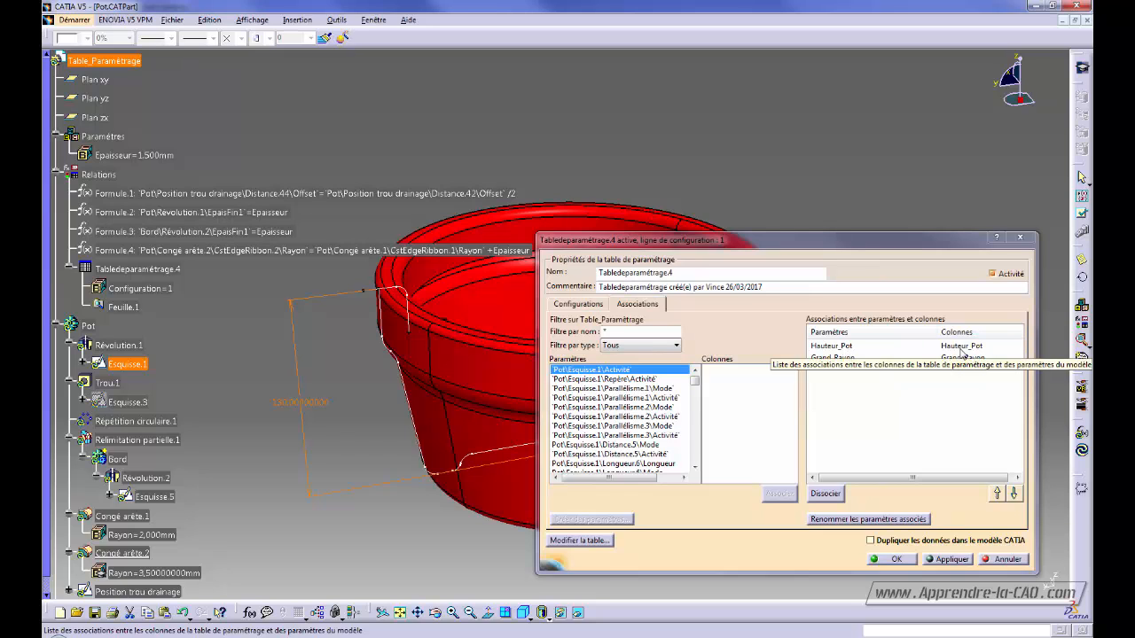
{"action": "left_click", "coordinate": [583, 304]}
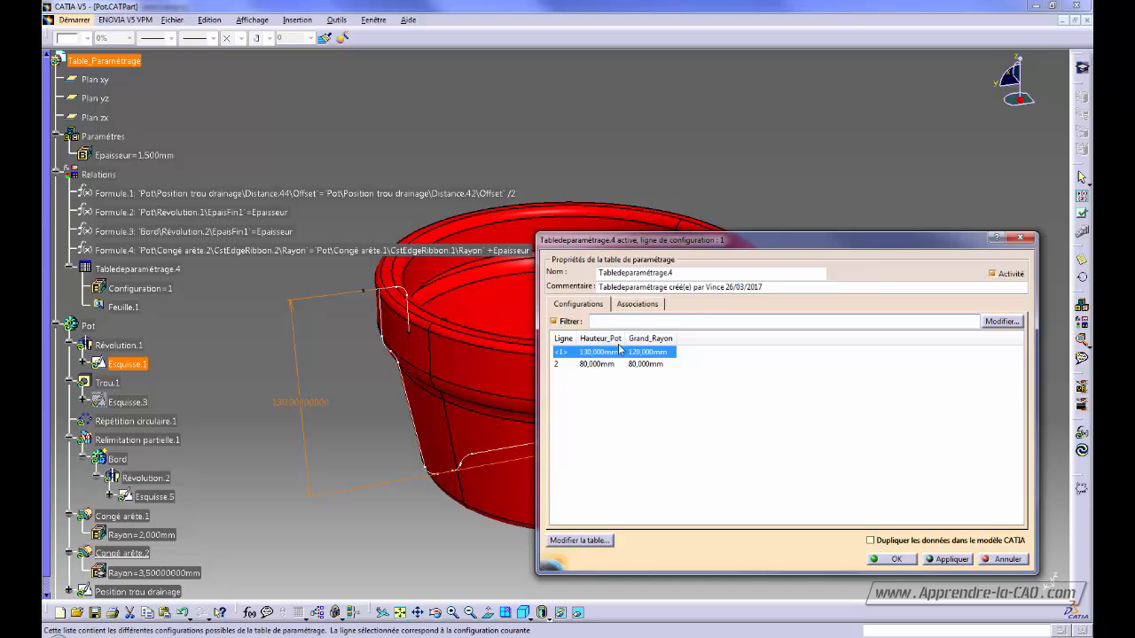
{"action": "left_click_drag", "start_coordinate": [626, 335], "coordinate": [714, 335]}
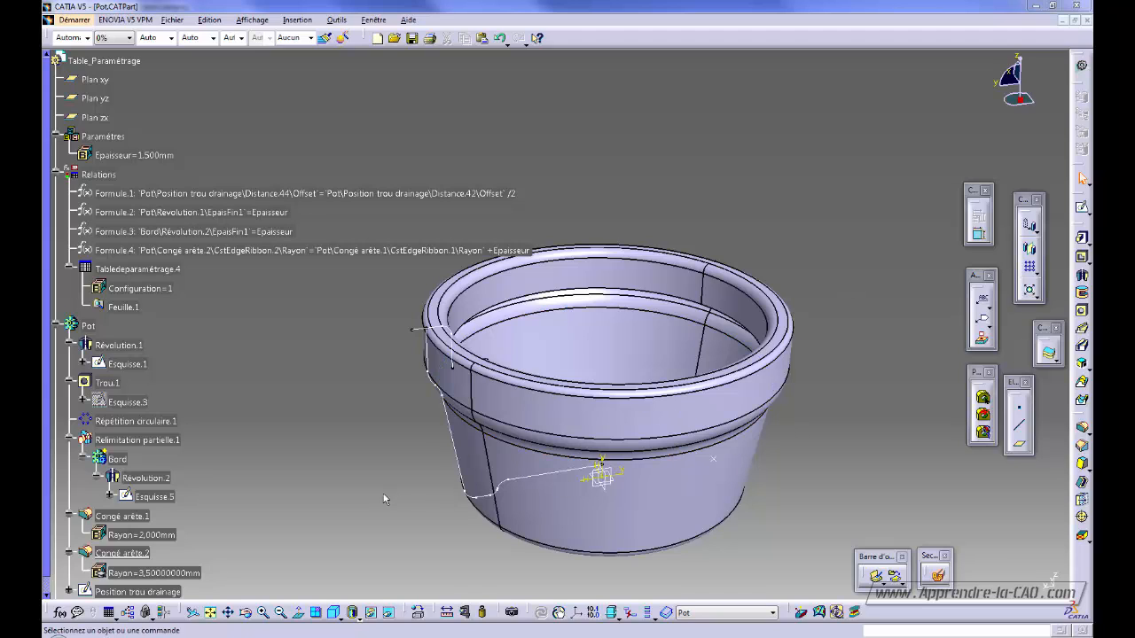
Open Table_Pot.xls from the Table_Param_Pot folder and fit columns A and B to the width of their headings
{"action": "mouse_move", "coordinate": [191, 634]}
{"action": "left_click", "coordinate": [87, 585]}
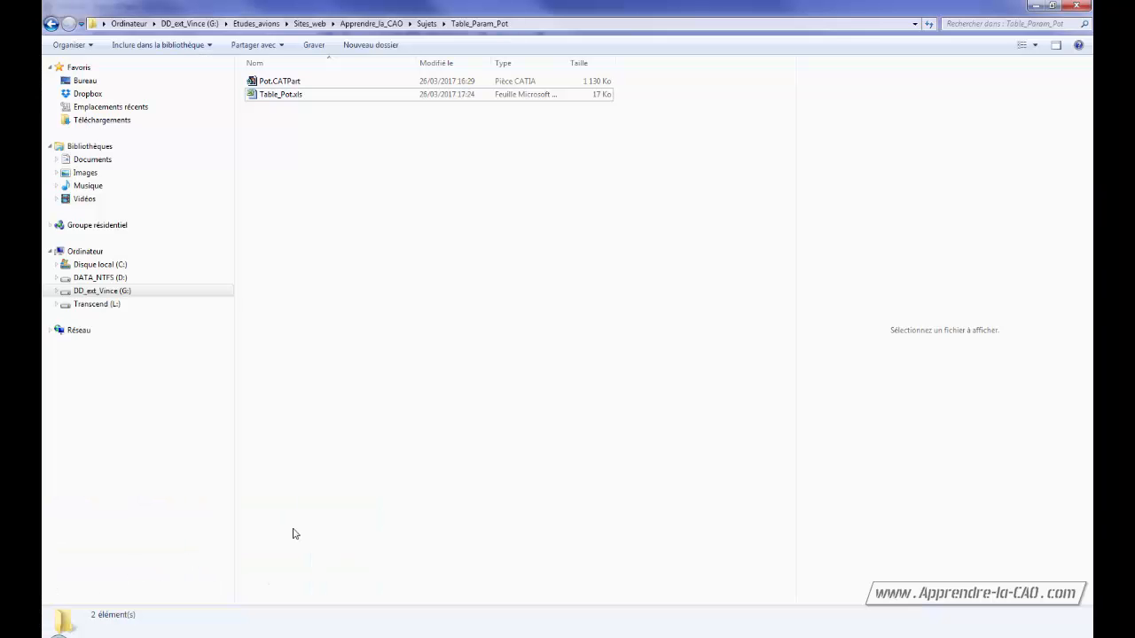
{"action": "double_click", "coordinate": [271, 95]}
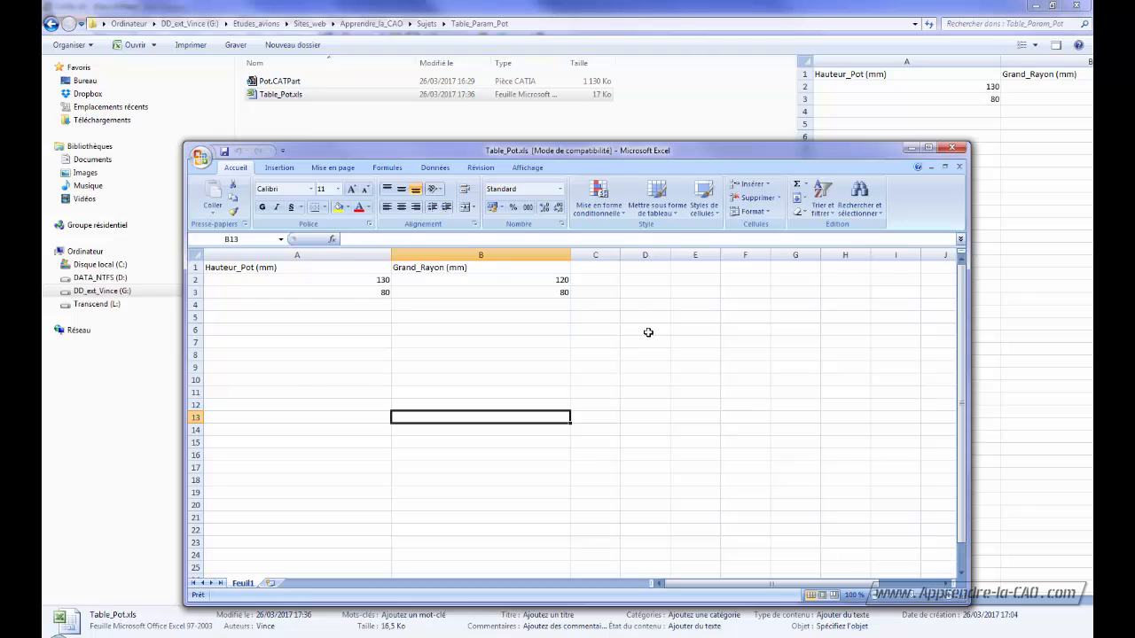
{"action": "double_click", "coordinate": [391, 255]}
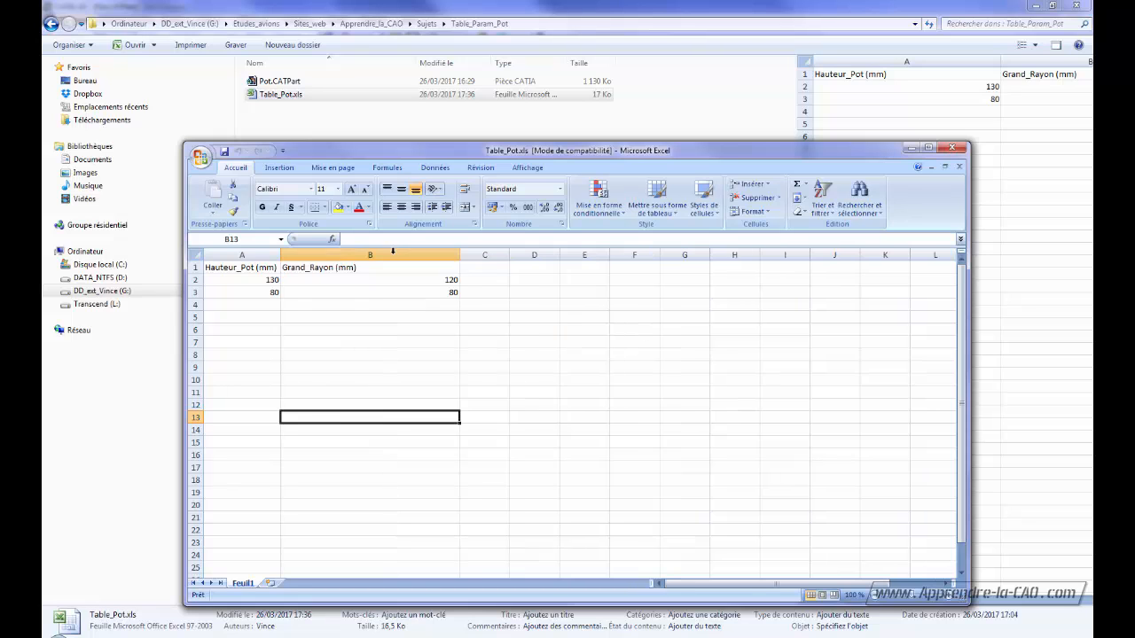
{"action": "double_click", "coordinate": [459, 255]}
Add a Bord column in C1 of the sheet, with true in C2 and false in C3
{"action": "left_click", "coordinate": [385, 268]}
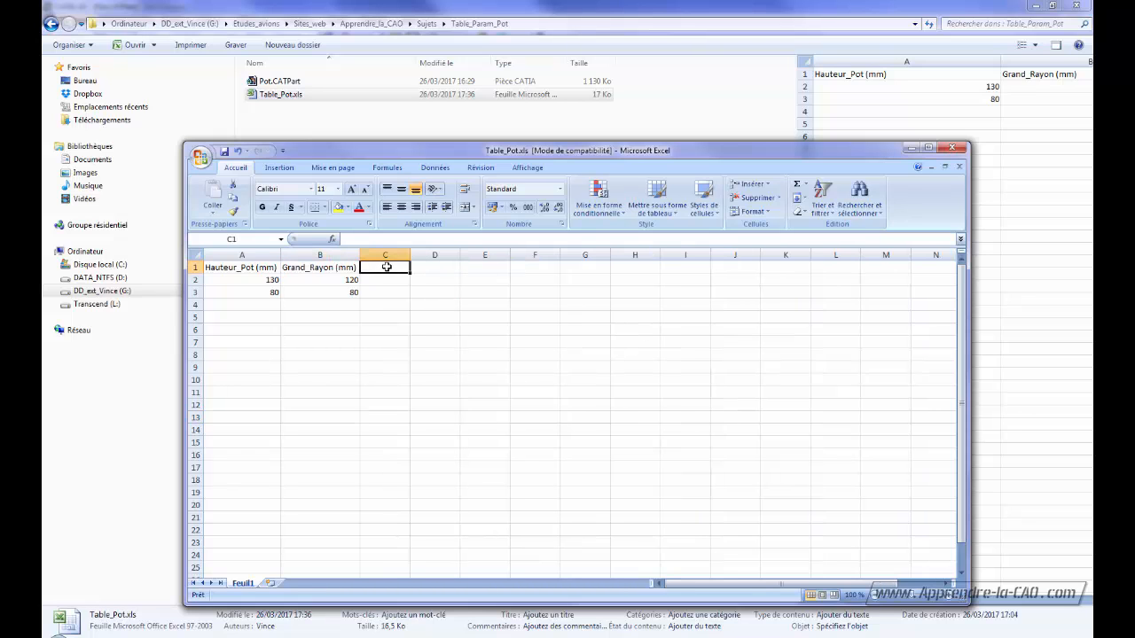
{"action": "type", "text": "Bord"}
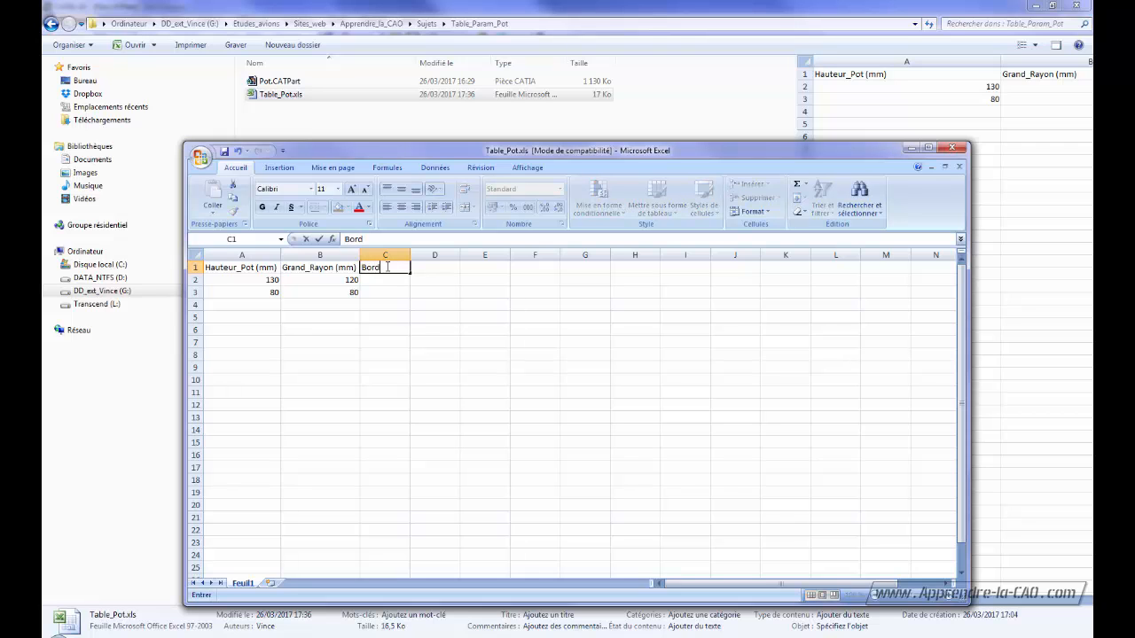
{"action": "left_click", "coordinate": [385, 281]}
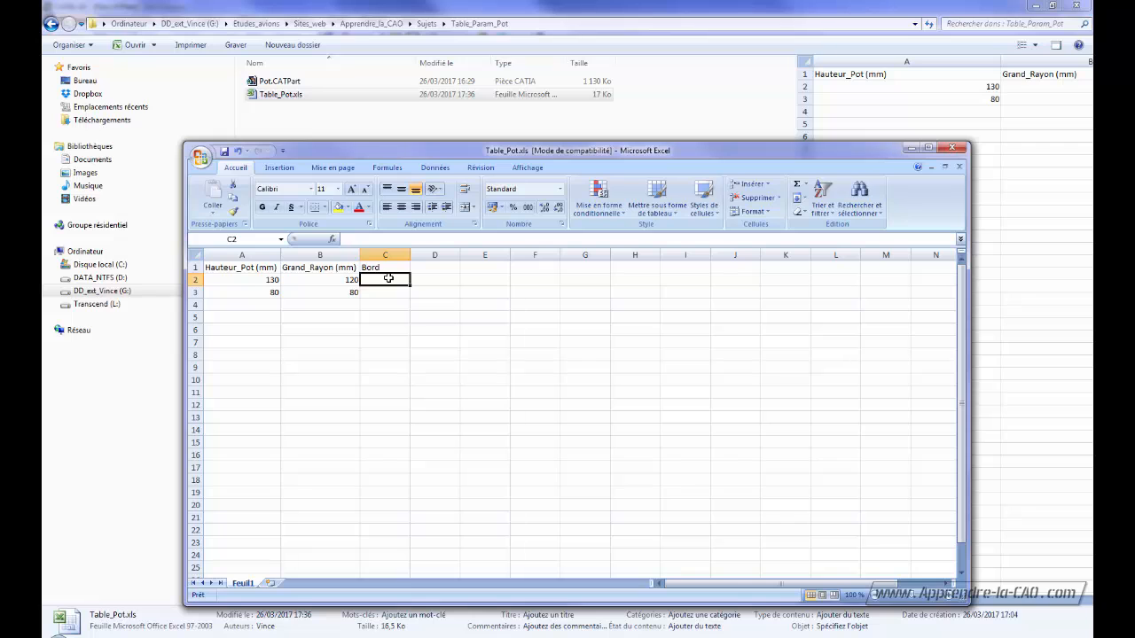
{"action": "type", "text": "true"}
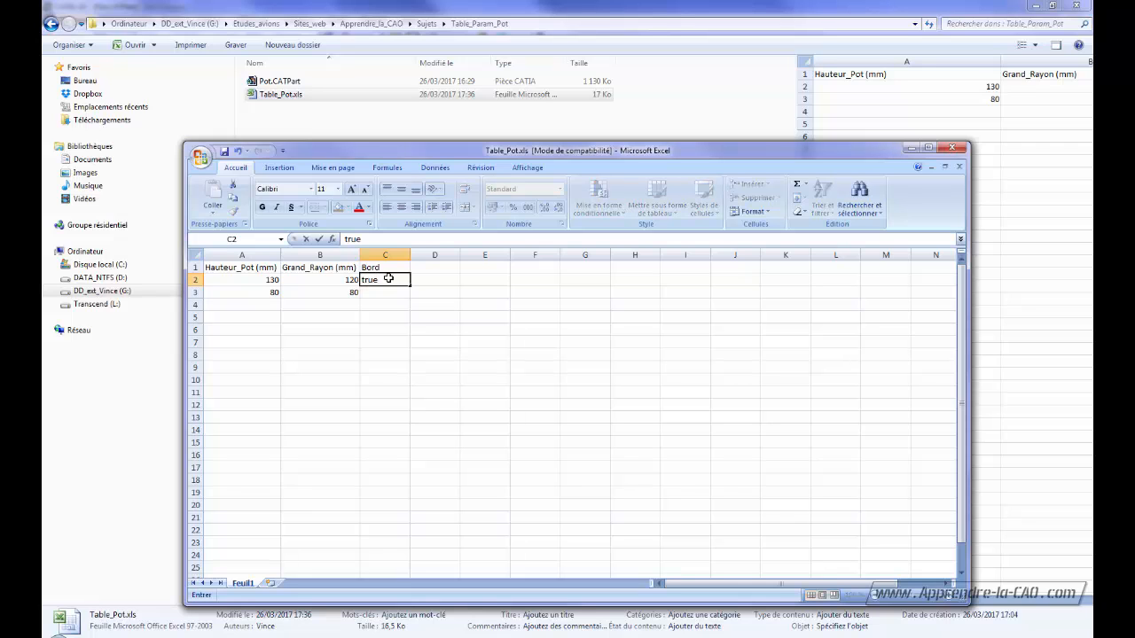
{"action": "key", "text": "Return"}
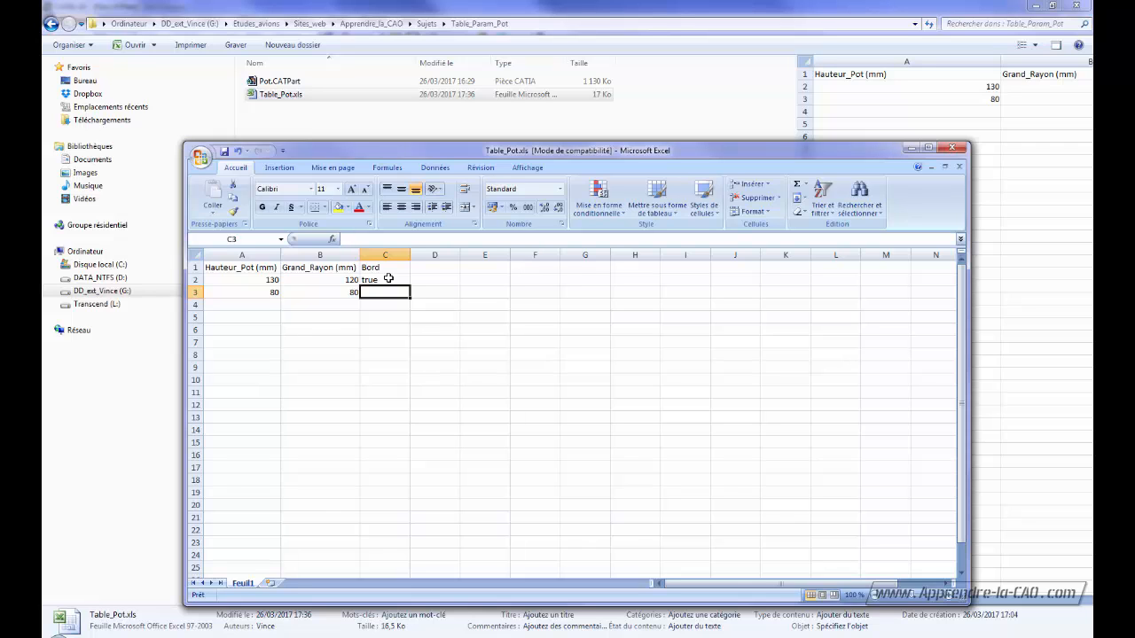
{"action": "type", "text": "f"}
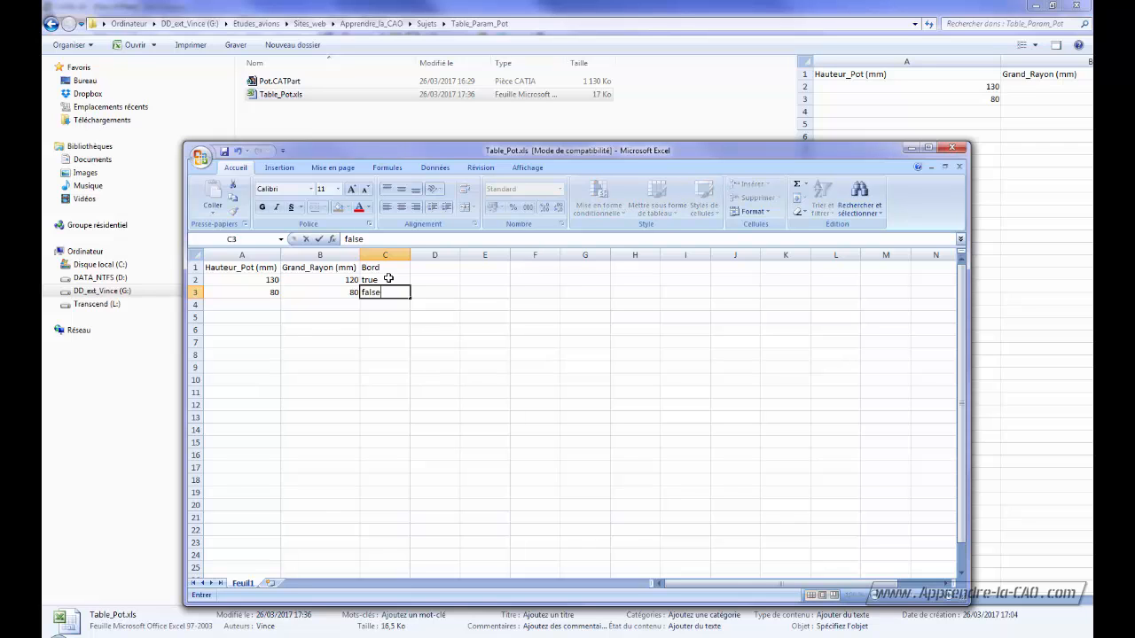
{"action": "type", "text": "alse"}
Enter the column headings rayon1 in D1 and rayon2 in E1
{"action": "key", "text": "Up"}
{"action": "key", "text": "Up"}
{"action": "key", "text": "Right"}
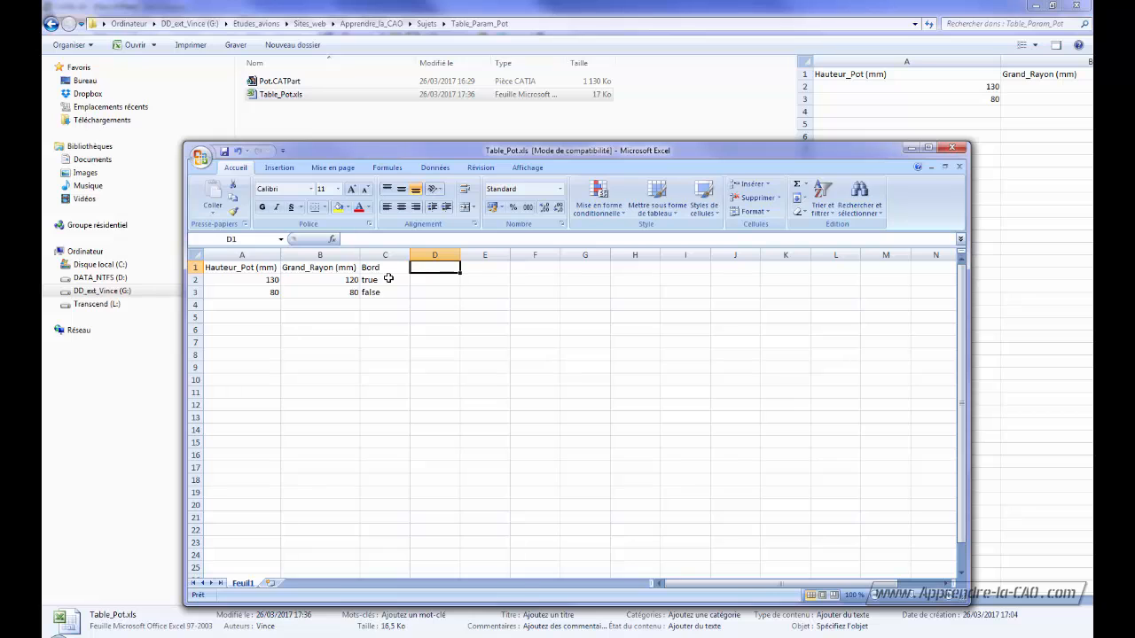
{"action": "type", "text": "r"}
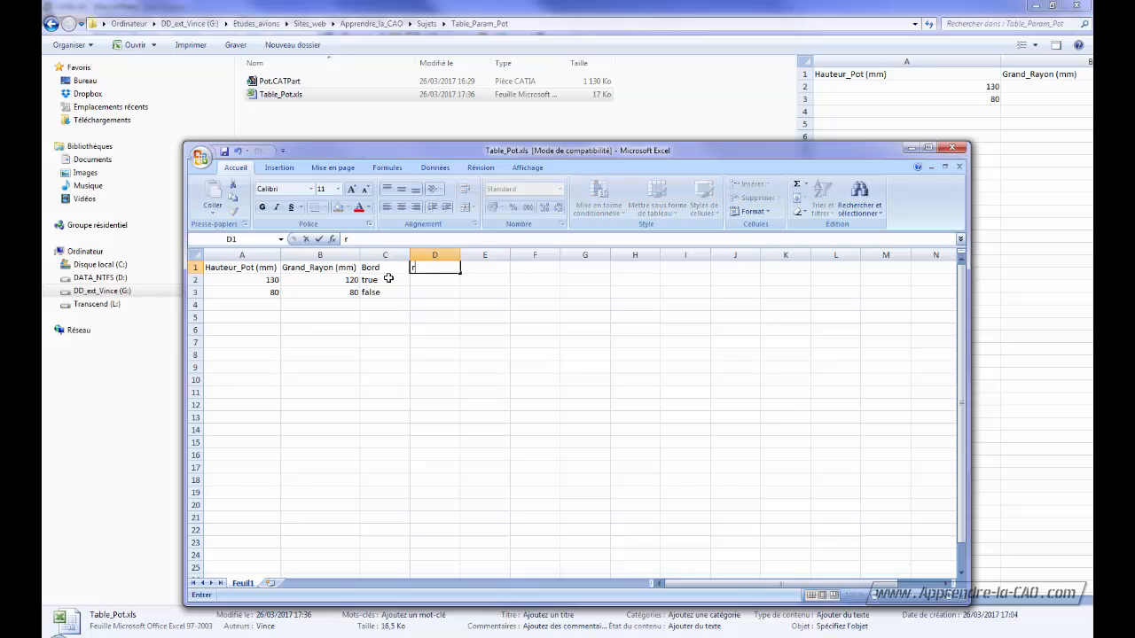
{"action": "type", "text": "ayon1"}
{"action": "key", "text": "Tab"}
{"action": "type", "text": "r"}
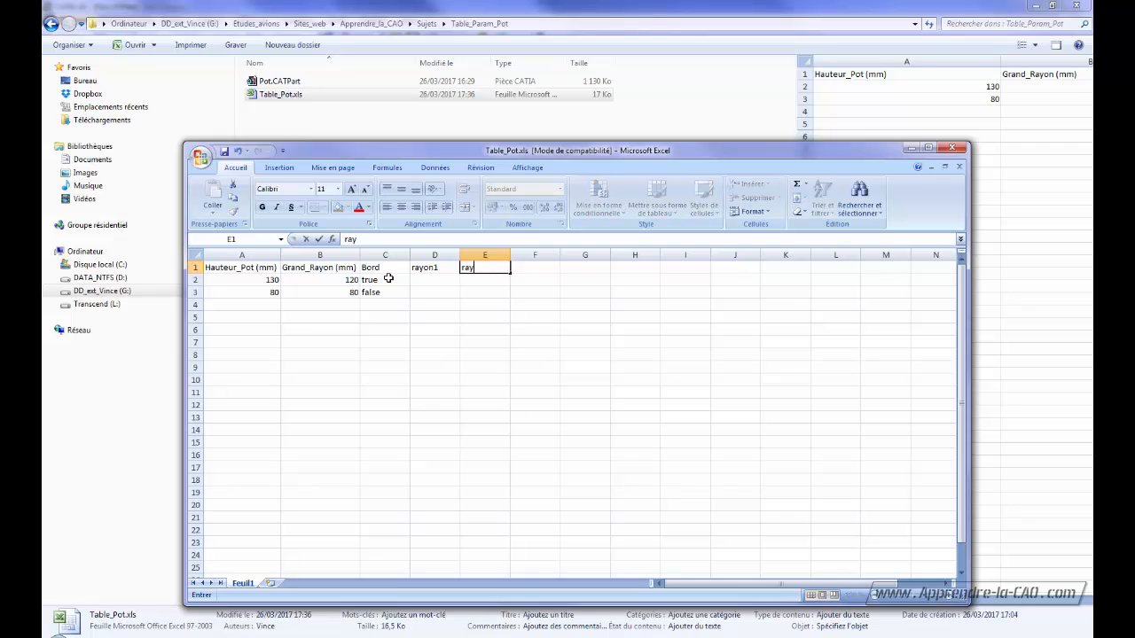
{"action": "key", "text": "Return"}
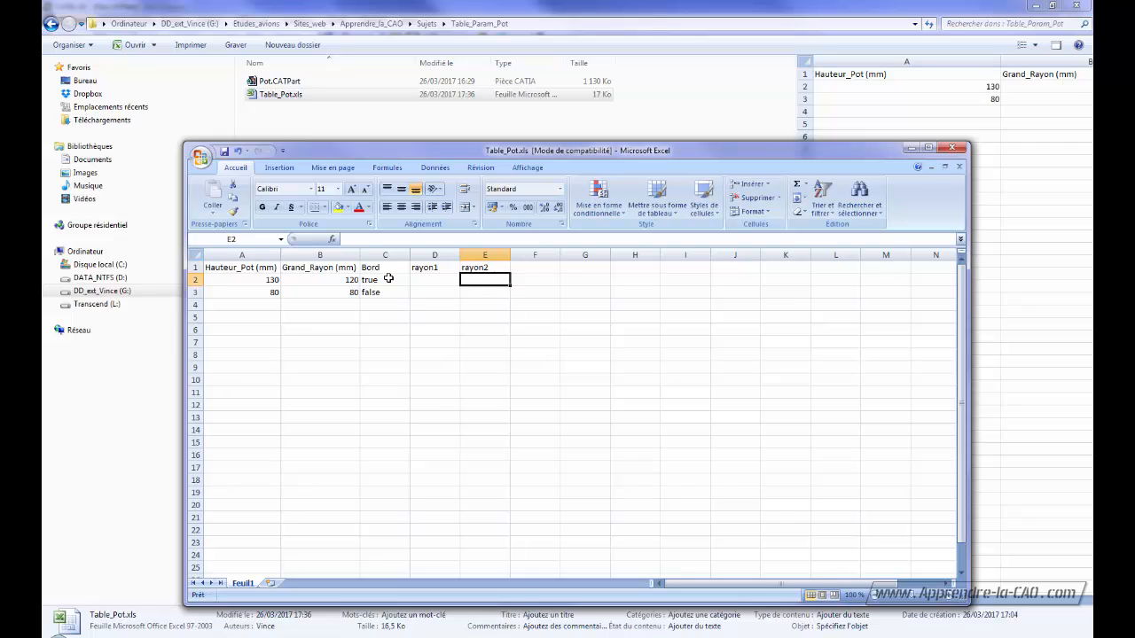
Enter true in D2 and E2, and fill false from C3 across D3 and E3
{"action": "key", "text": "Left"}
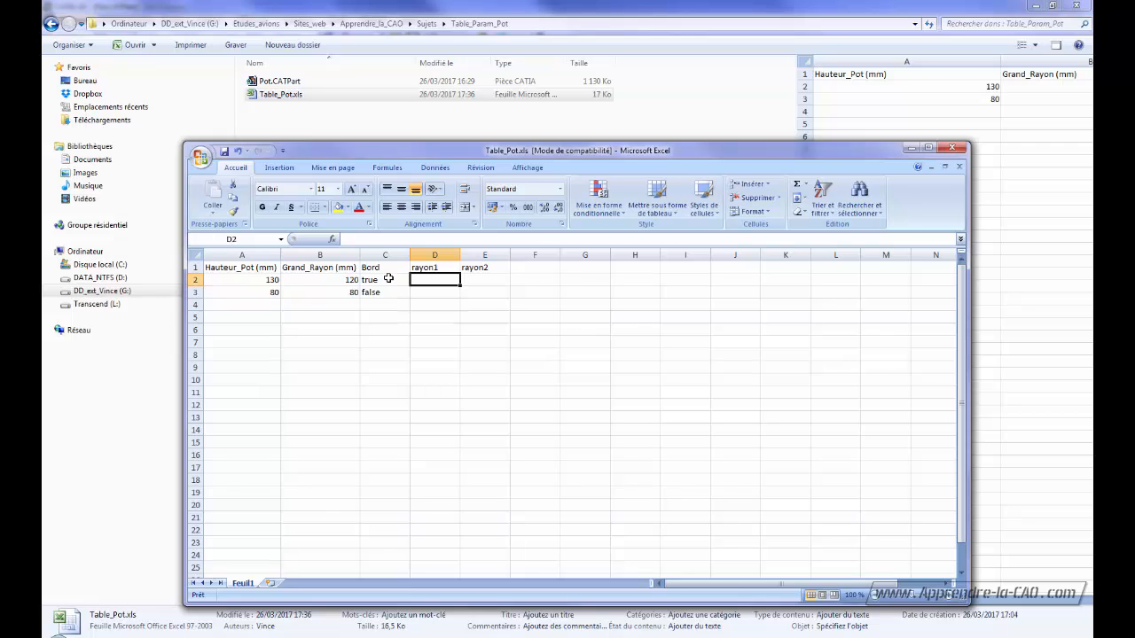
{"action": "type", "text": "true"}
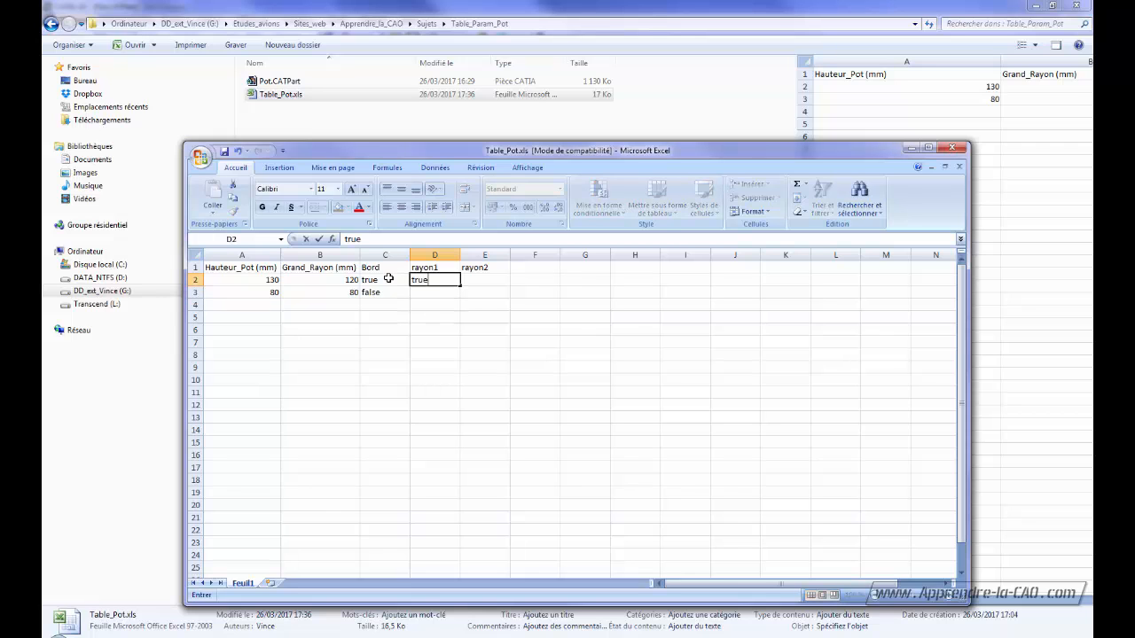
{"action": "key", "text": "Tab"}
{"action": "type", "text": "tru"}
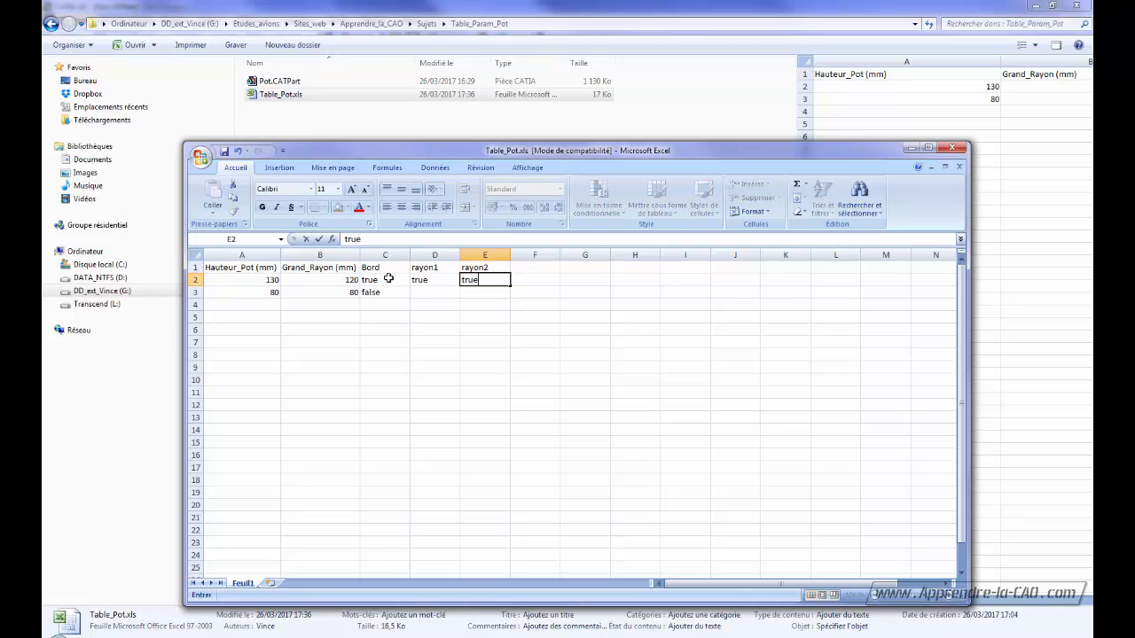
{"action": "key", "text": "Return"}
{"action": "key", "text": "Left"}
{"action": "key", "text": "Left"}
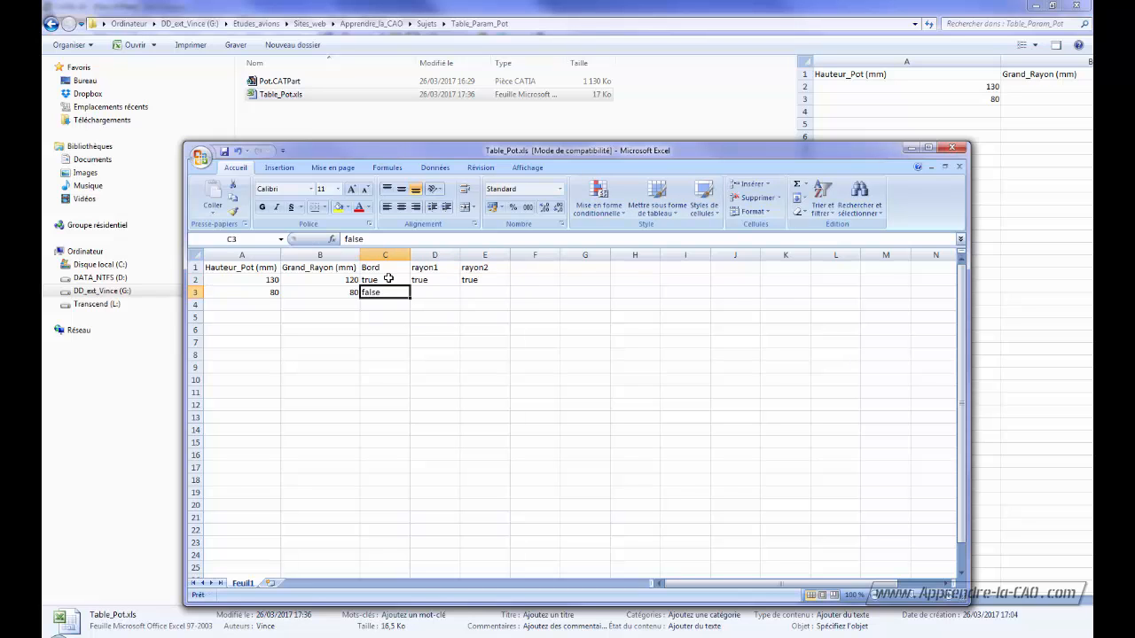
{"action": "left_click_drag", "start_coordinate": [410, 297], "coordinate": [497, 300]}
{"action": "left_click", "coordinate": [600, 355]}
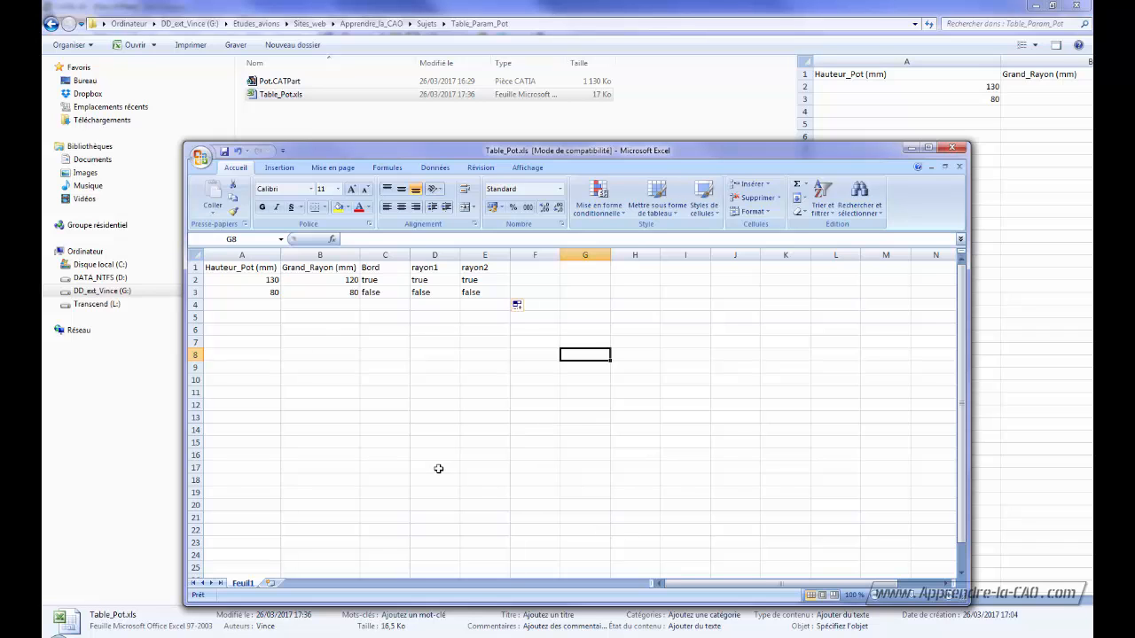
Close Table_Pot.xls with its changes saved, and reopen Tabledeparamétrage.4 in the CATIA part
{"action": "left_click", "coordinate": [952, 148]}
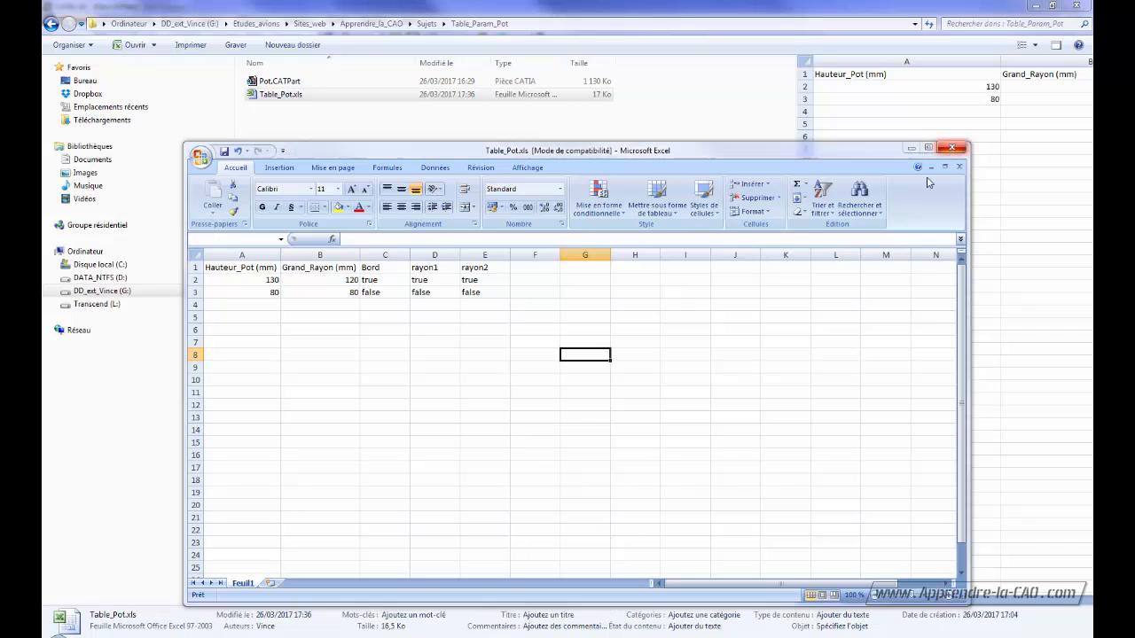
{"action": "left_click", "coordinate": [504, 356]}
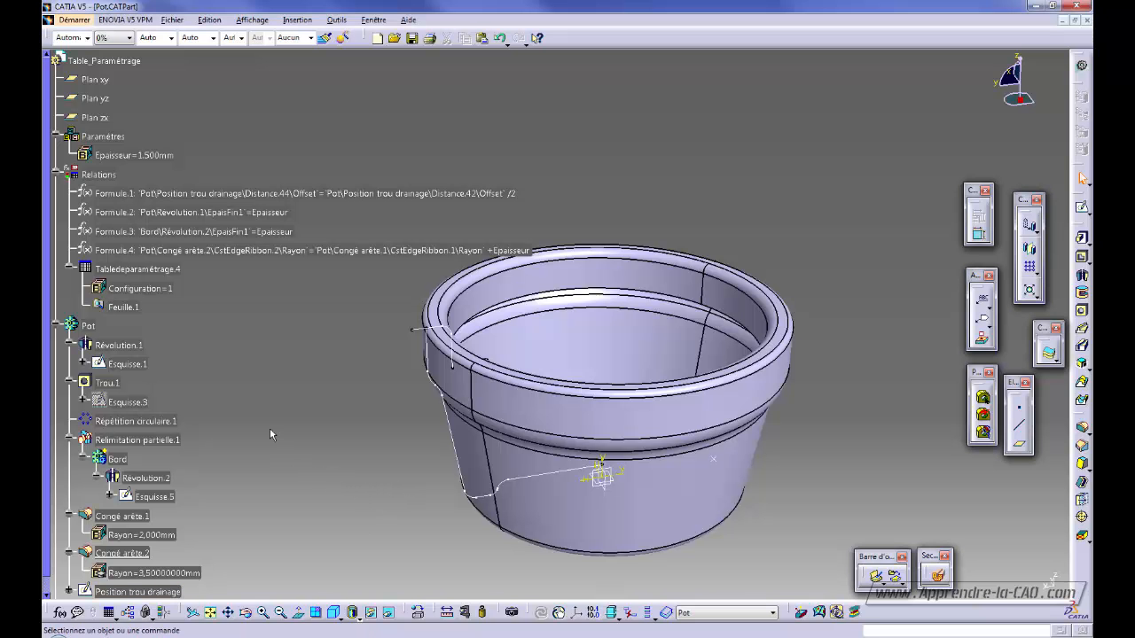
{"action": "double_click", "coordinate": [137, 269]}
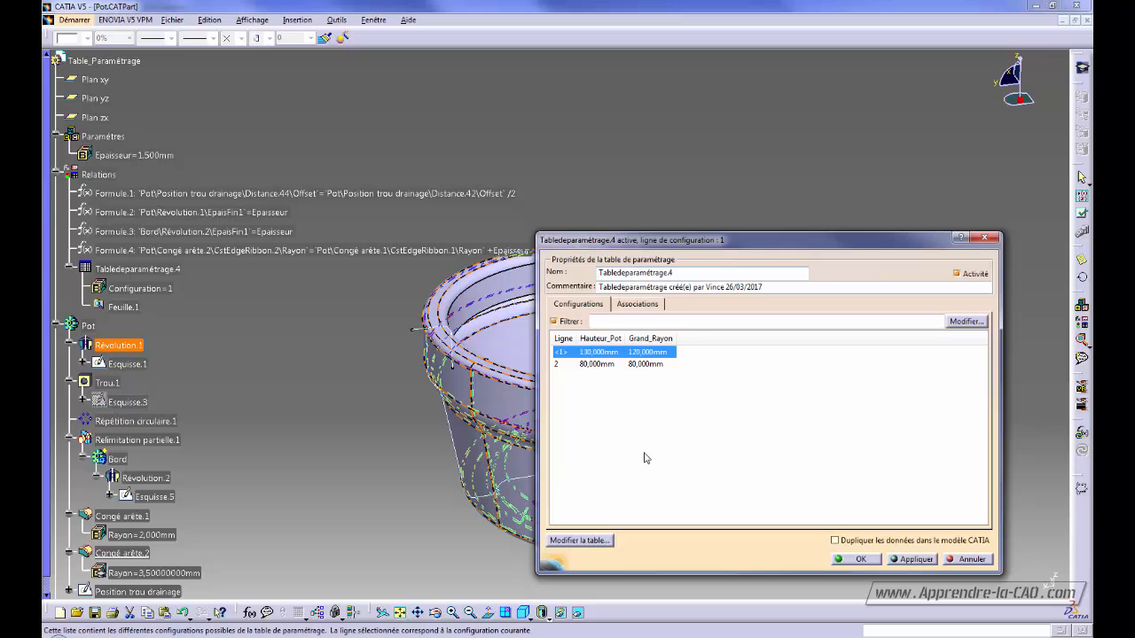
Close the synchronisation report and associate the activity of Relimitation partielle.1 with the Bord column
{"action": "left_click_drag", "start_coordinate": [675, 337], "coordinate": [683, 337]}
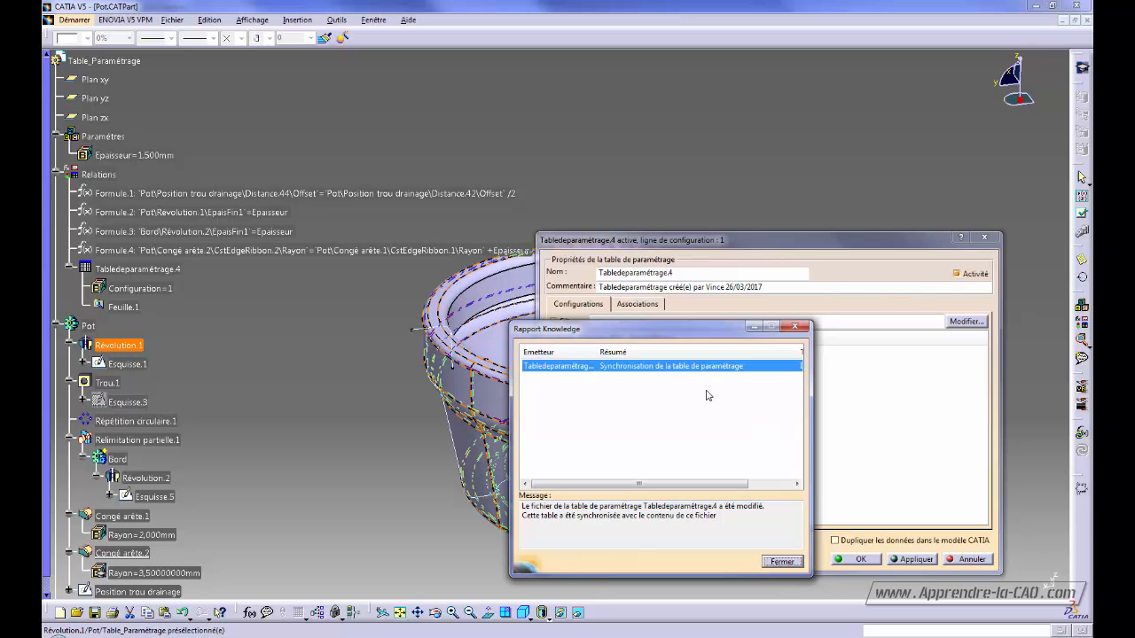
{"action": "left_click", "coordinate": [781, 562]}
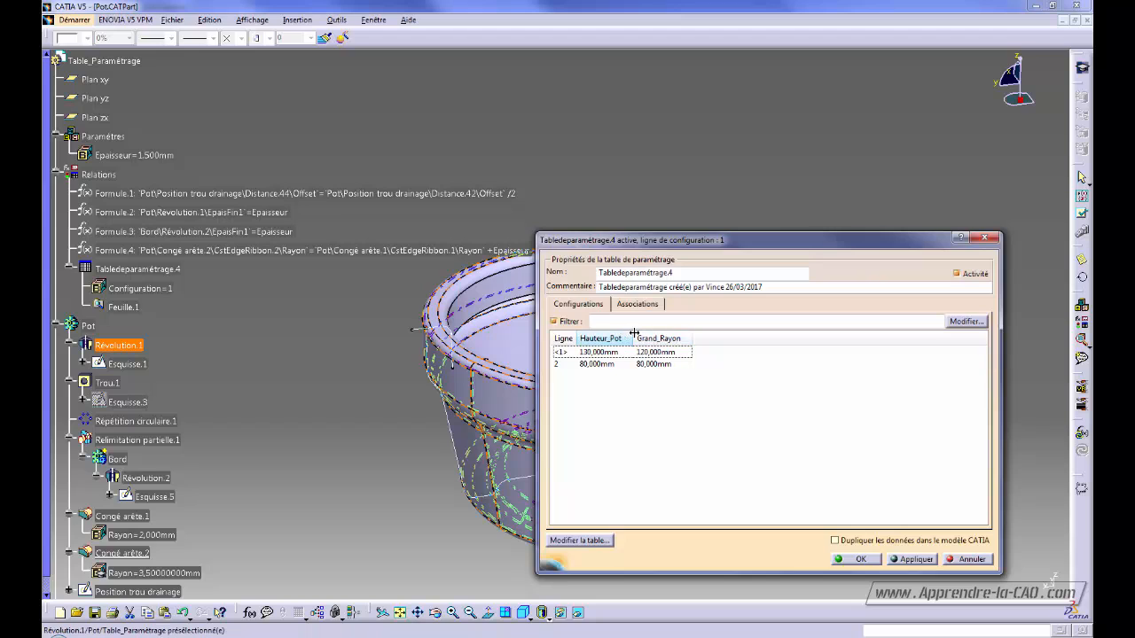
{"action": "left_click_drag", "start_coordinate": [634, 332], "coordinate": [636, 332]}
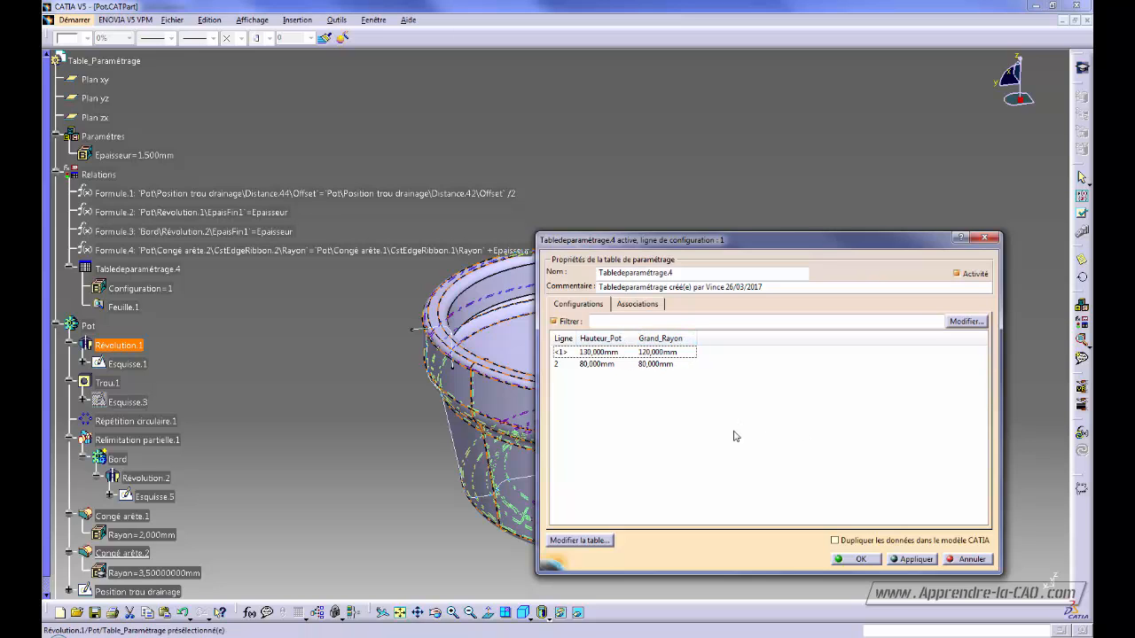
{"action": "left_click", "coordinate": [636, 304]}
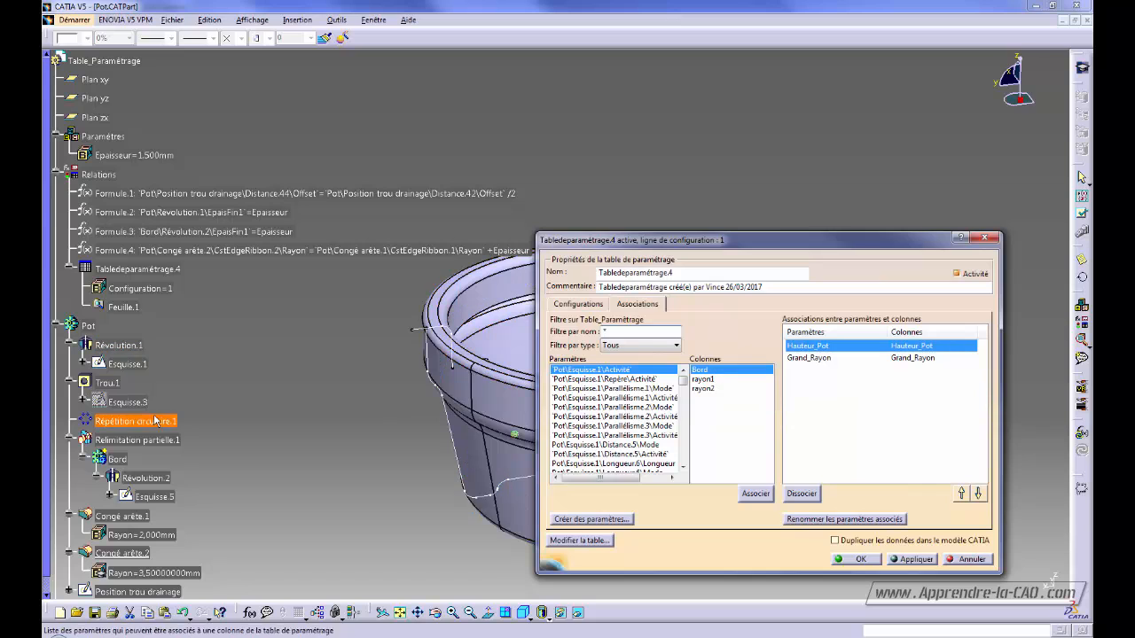
{"action": "left_click", "coordinate": [141, 440]}
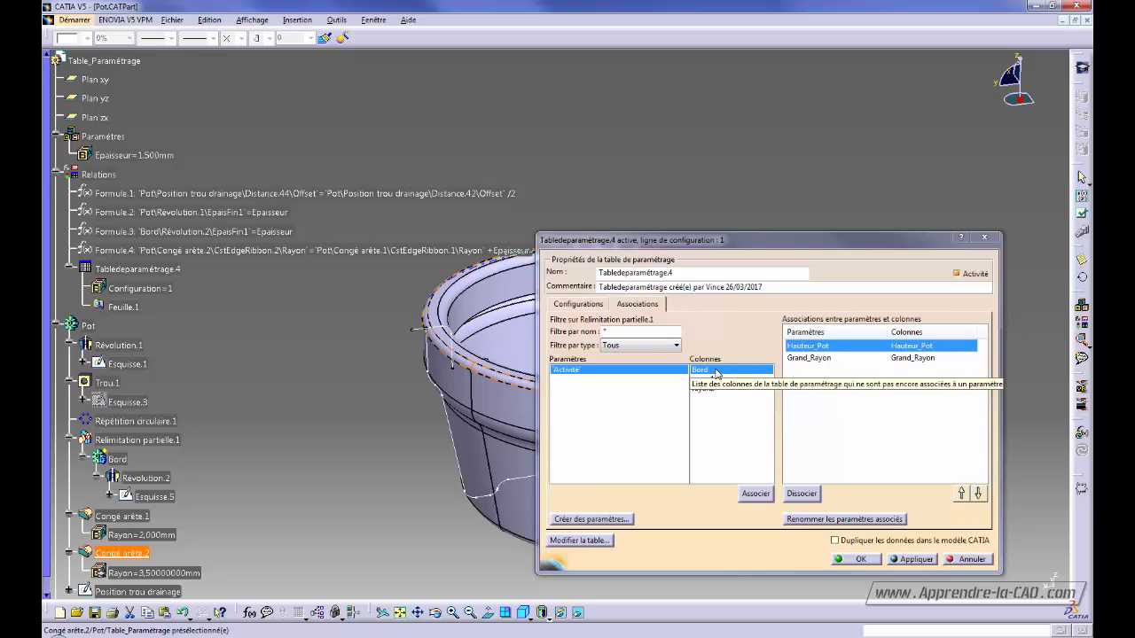
{"action": "left_click", "coordinate": [756, 493]}
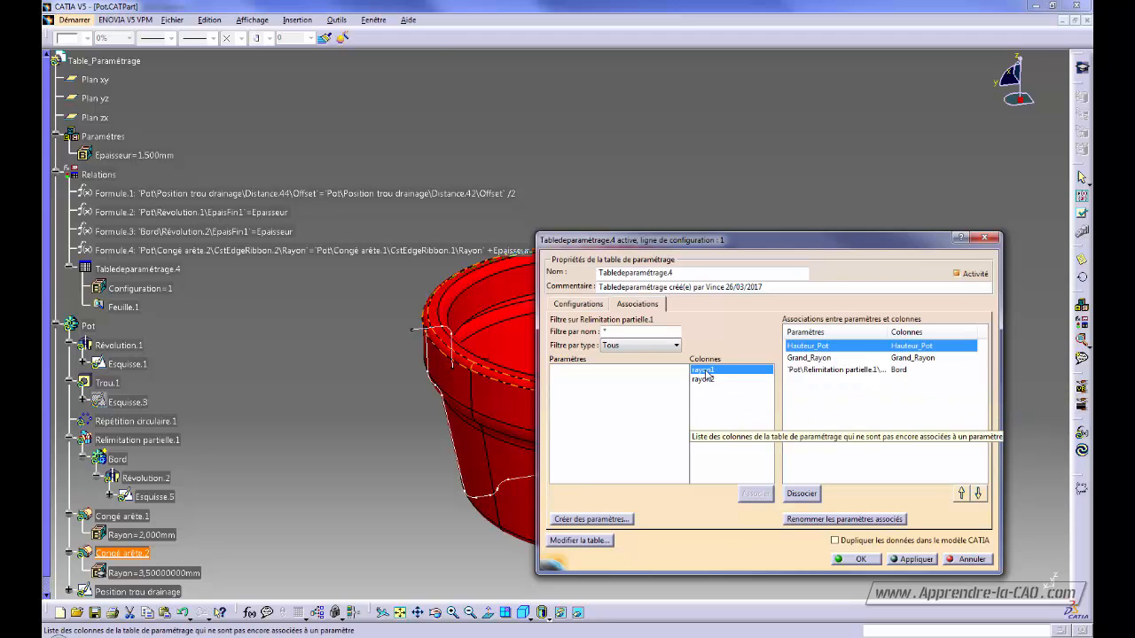
Associate the activity of Congé arête.1 with column rayon1 and that of Congé arête.2 with rayon2
{"action": "left_click", "coordinate": [133, 518]}
{"action": "left_click", "coordinate": [564, 381]}
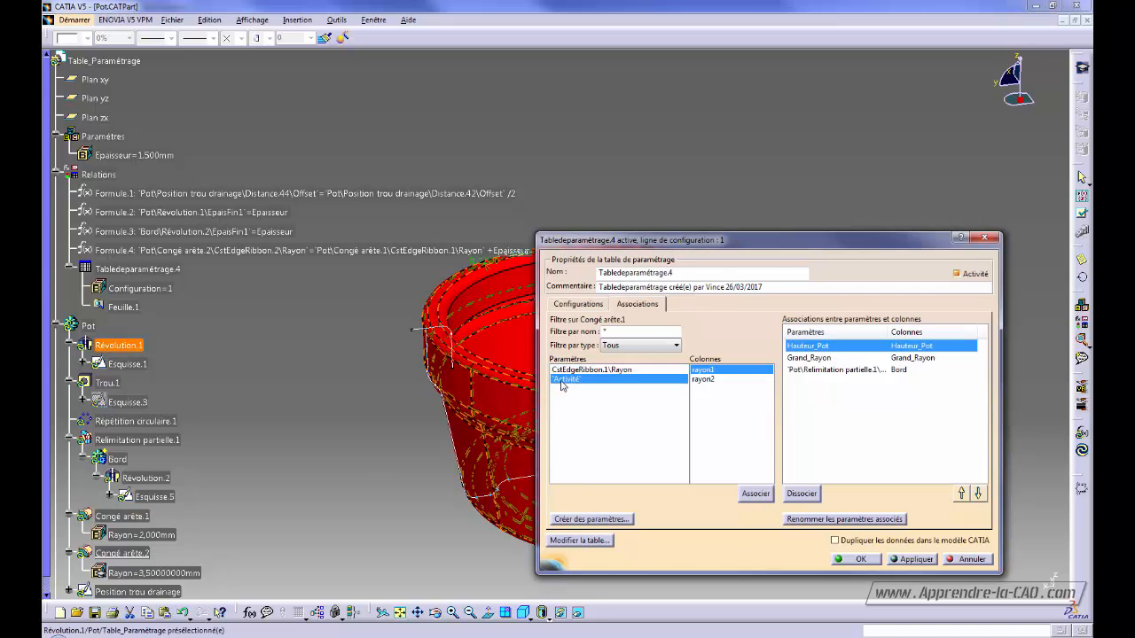
{"action": "left_click", "coordinate": [756, 495]}
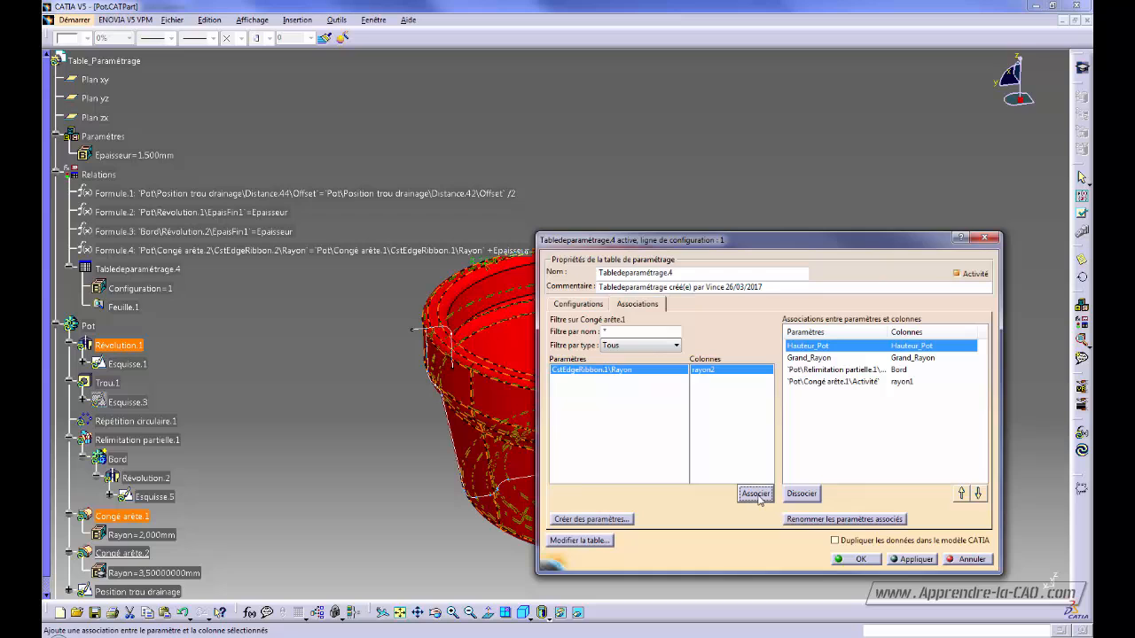
{"action": "left_click", "coordinate": [117, 555]}
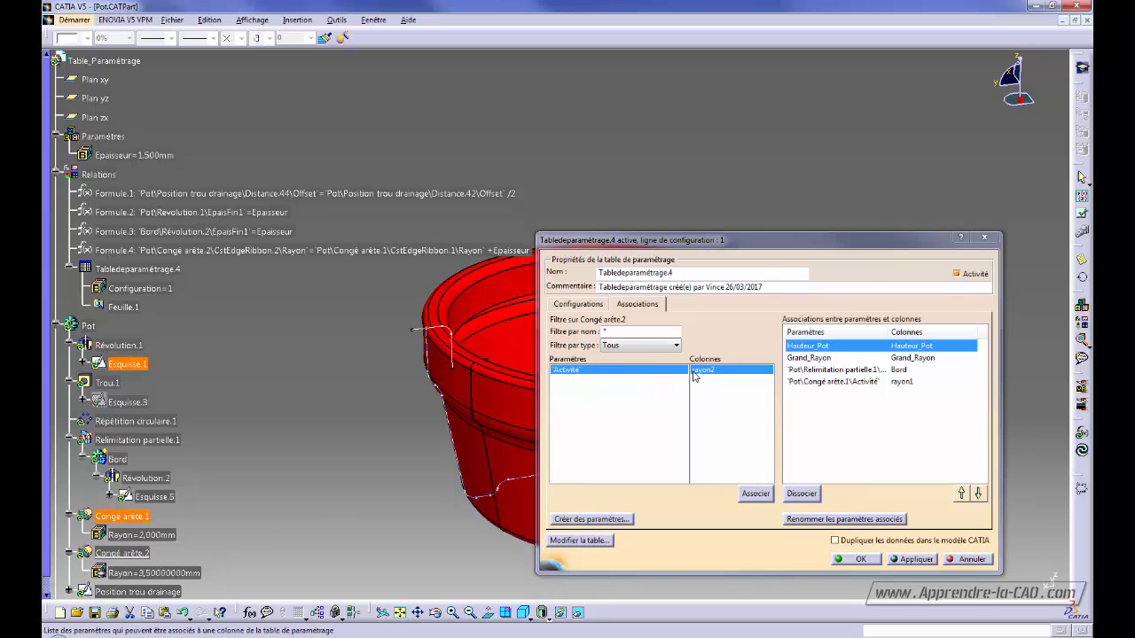
{"action": "left_click", "coordinate": [755, 493]}
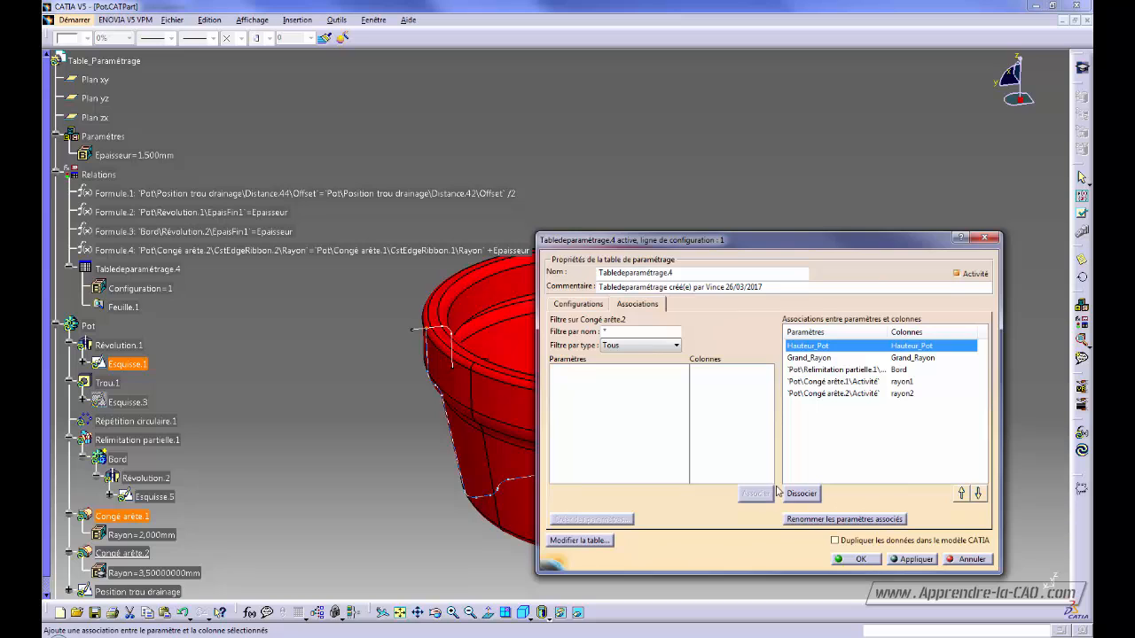
Rename all associated parameters after their design table columns
{"action": "left_click_drag", "start_coordinate": [887, 332], "coordinate": [917, 331]}
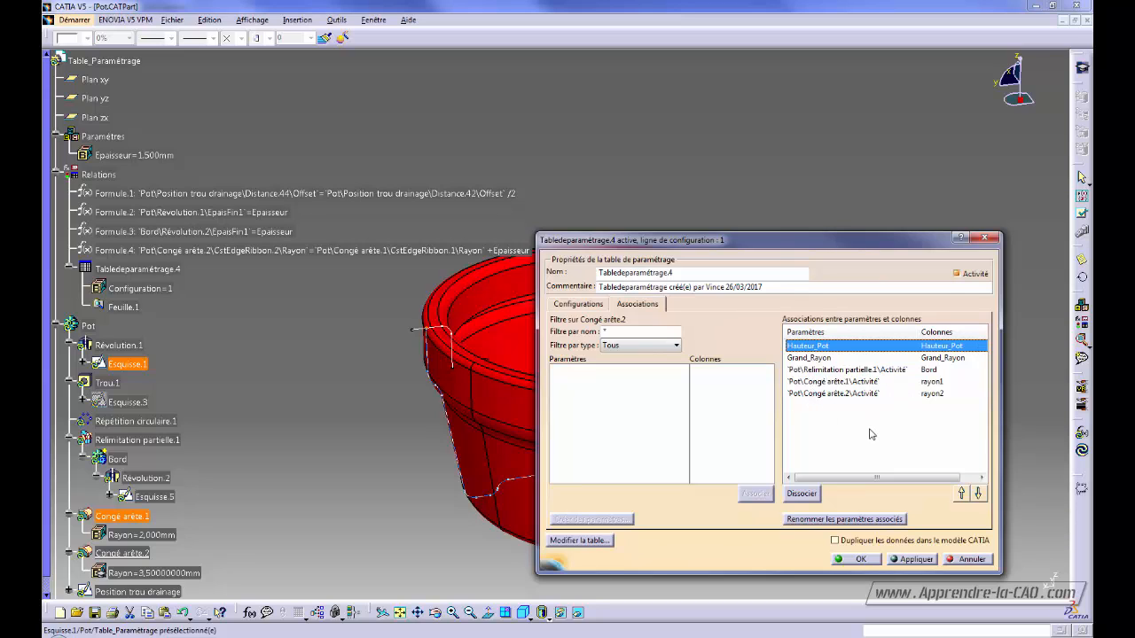
{"action": "left_click", "coordinate": [842, 368]}
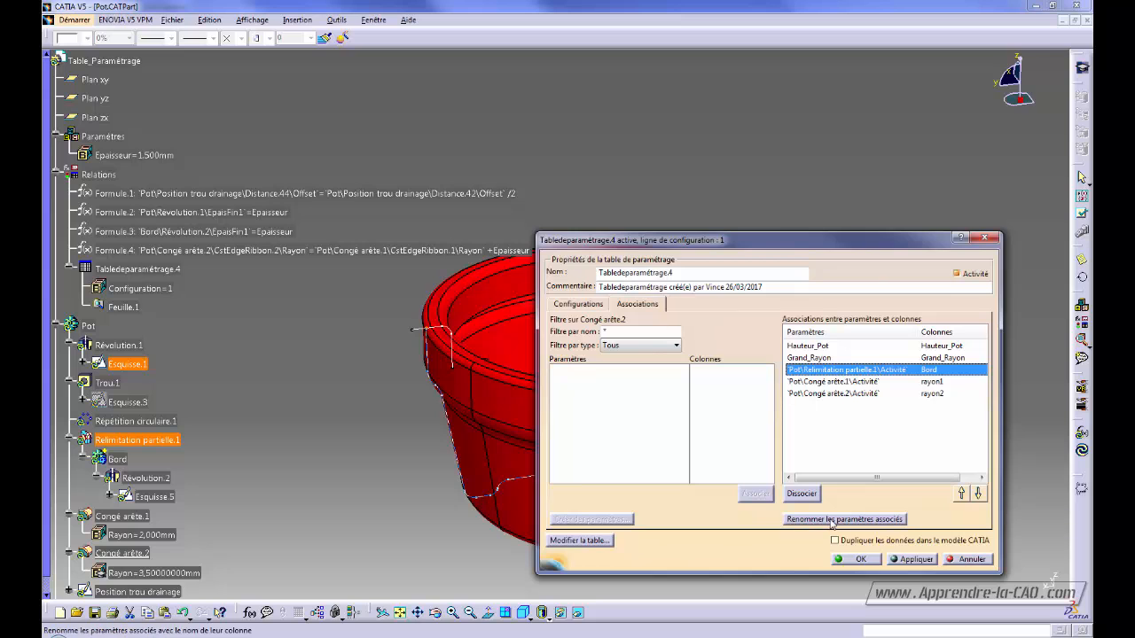
{"action": "left_click", "coordinate": [831, 519]}
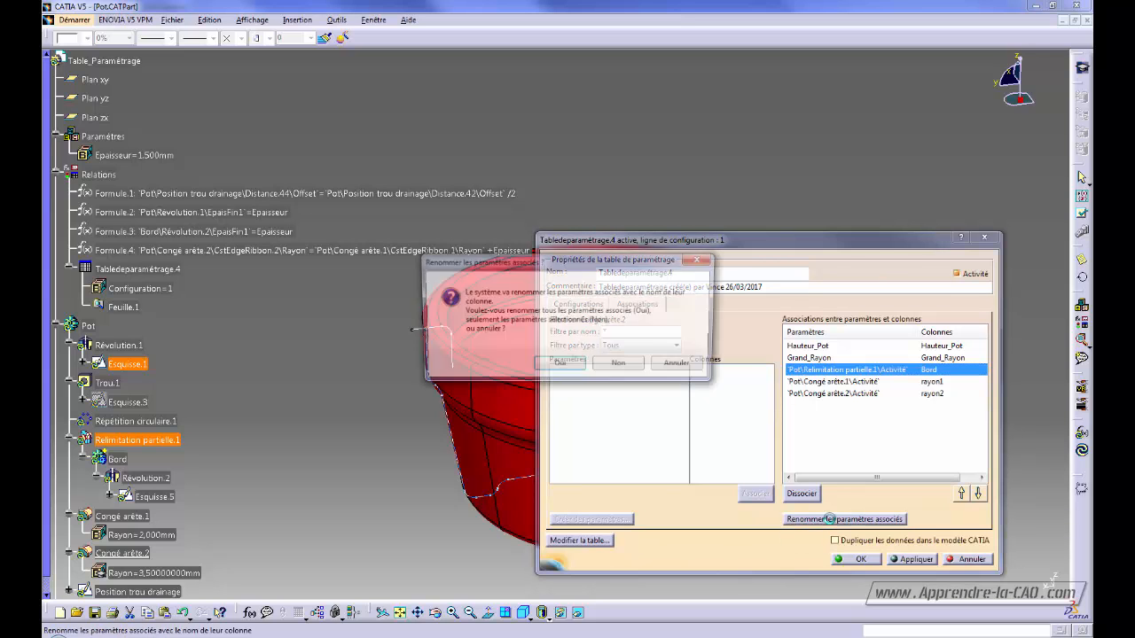
{"action": "left_click", "coordinate": [560, 370]}
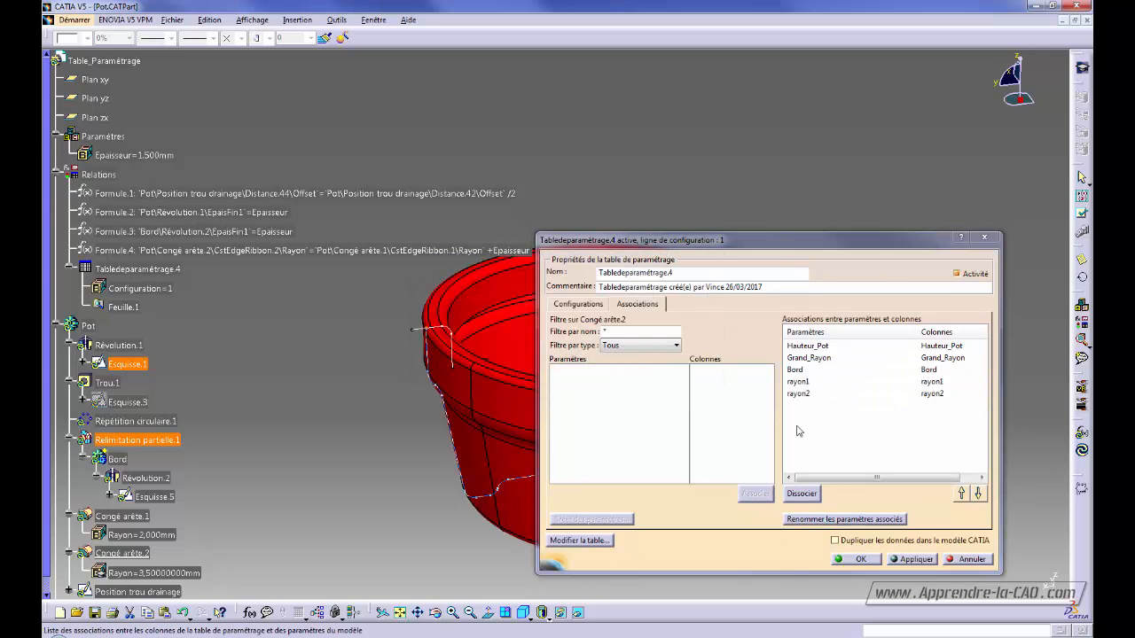
Widen the columns of the configuration list and apply configuration 1 to the pot
{"action": "left_click", "coordinate": [578, 303]}
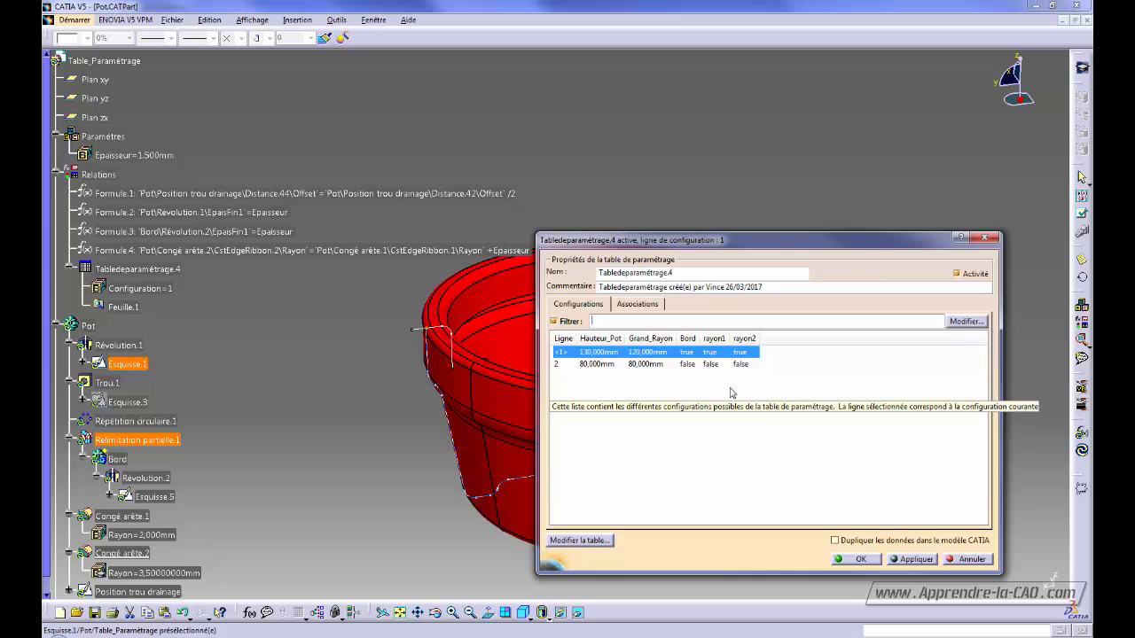
{"action": "left_click_drag", "start_coordinate": [626, 338], "coordinate": [734, 338]}
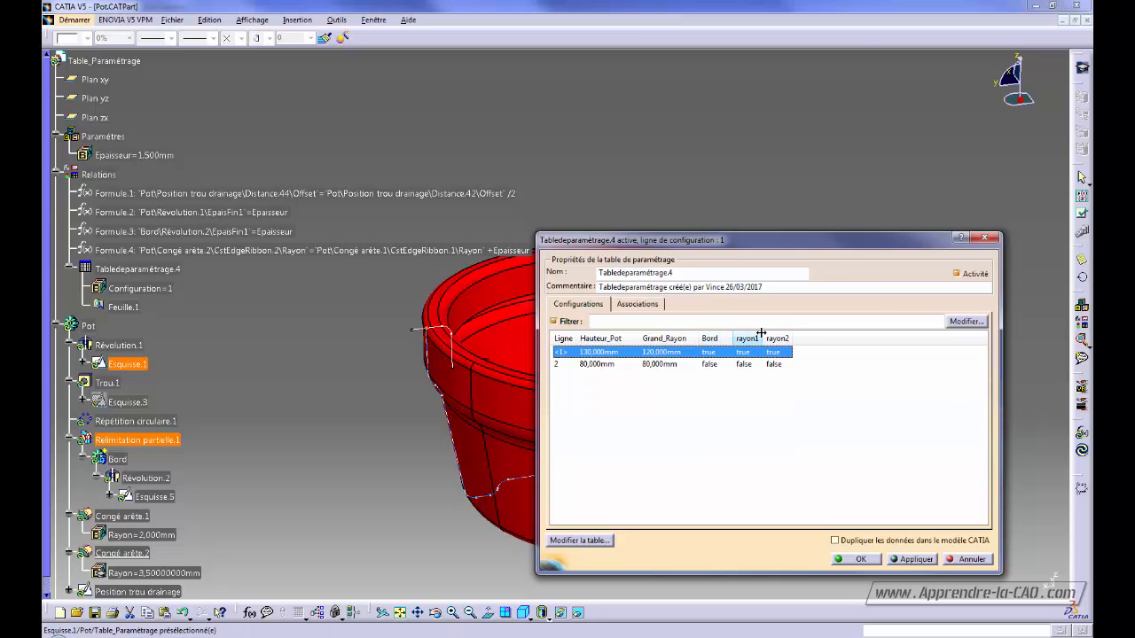
{"action": "left_click_drag", "start_coordinate": [765, 338], "coordinate": [817, 338]}
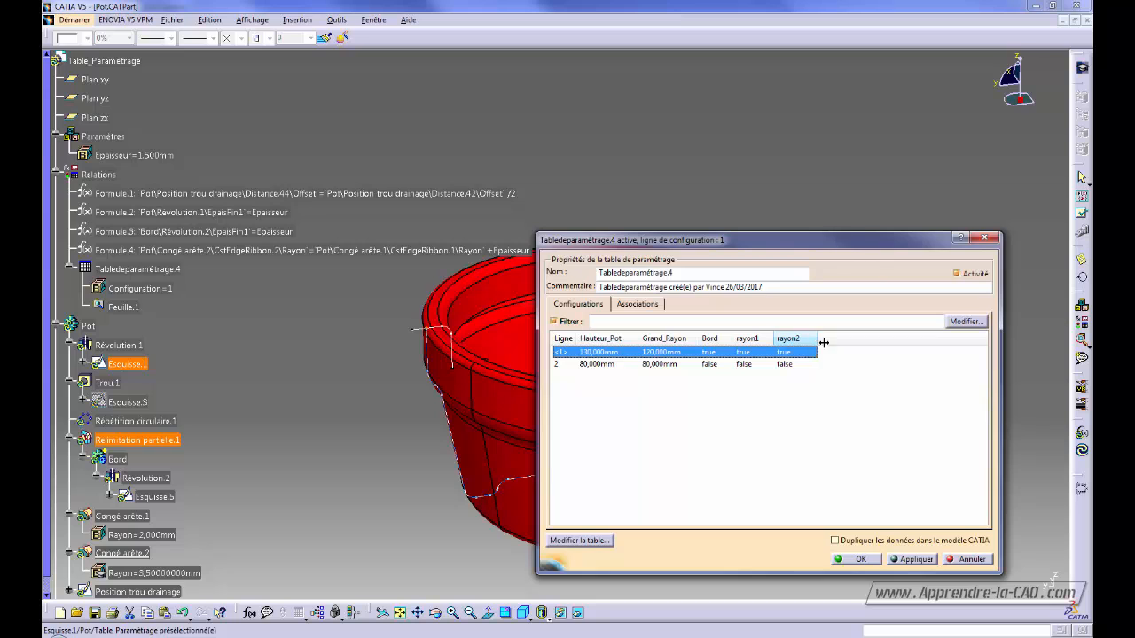
{"action": "left_click", "coordinate": [916, 560]}
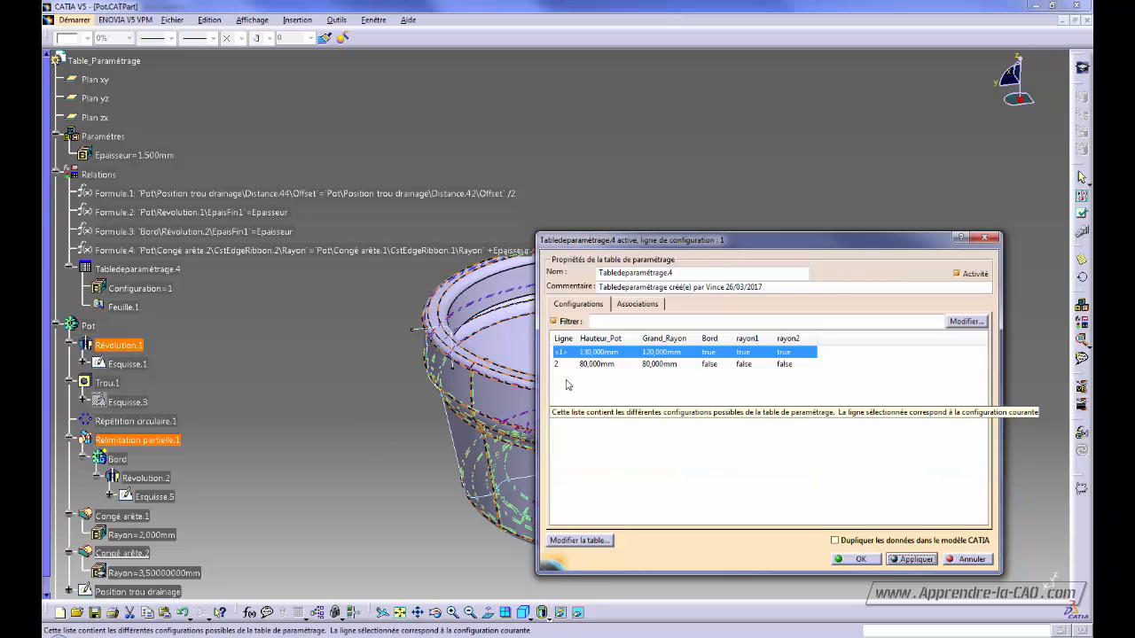
{"action": "middle_click_drag", "start_coordinate": [359, 415], "coordinate": [117, 405]}
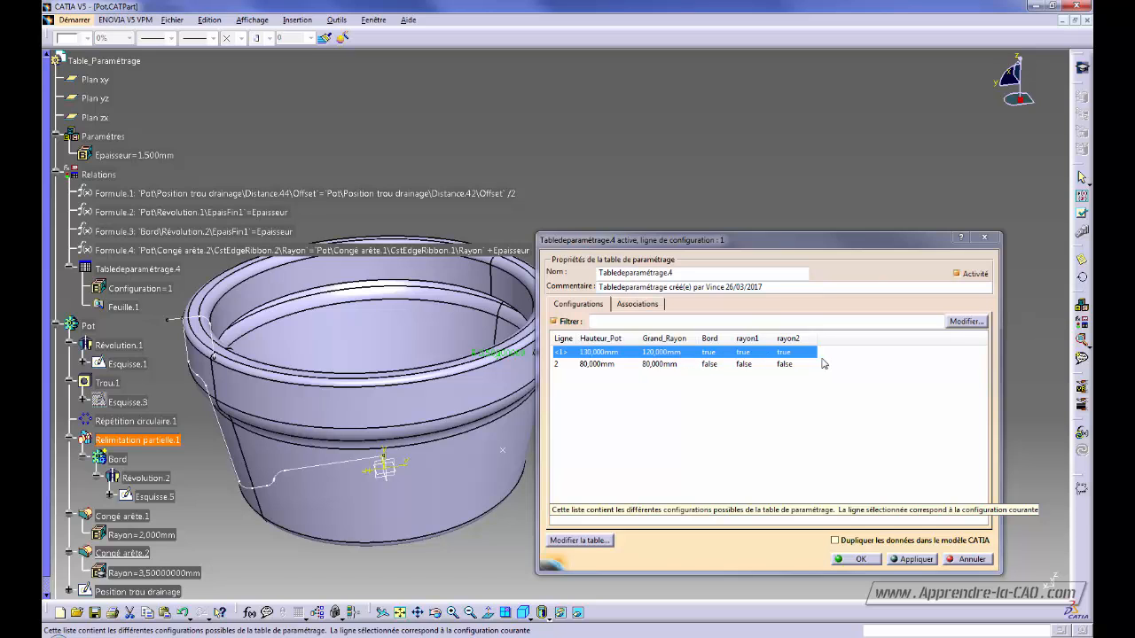
Apply configuration 2 to the pot, and reselect configuration 1
{"action": "left_click", "coordinate": [592, 364]}
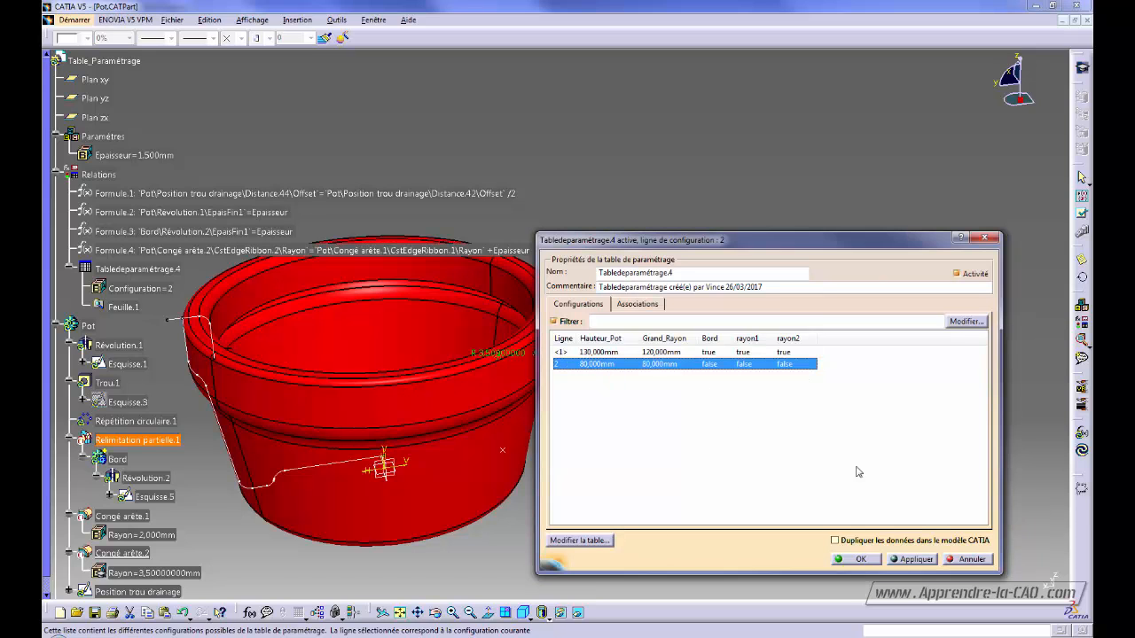
{"action": "left_click", "coordinate": [918, 560]}
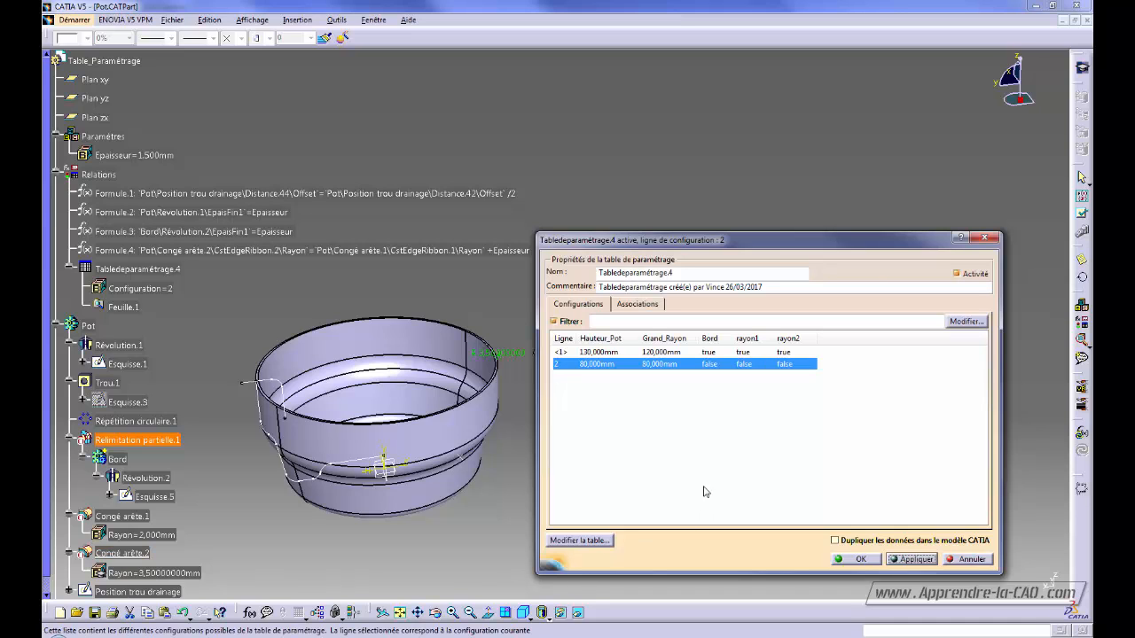
{"action": "left_click", "coordinate": [592, 353]}
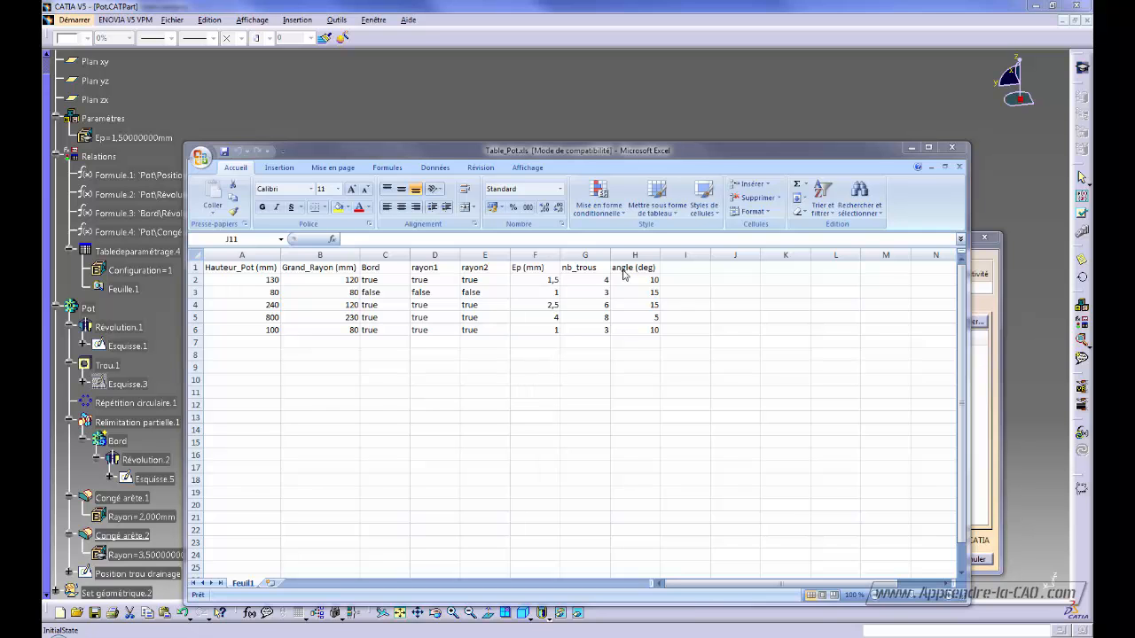
Review the extended design table's parameter associations and configurations, including the Ep, nb_trous and angle columns in Table_Pot.xls
{"action": "left_click", "coordinate": [951, 147]}
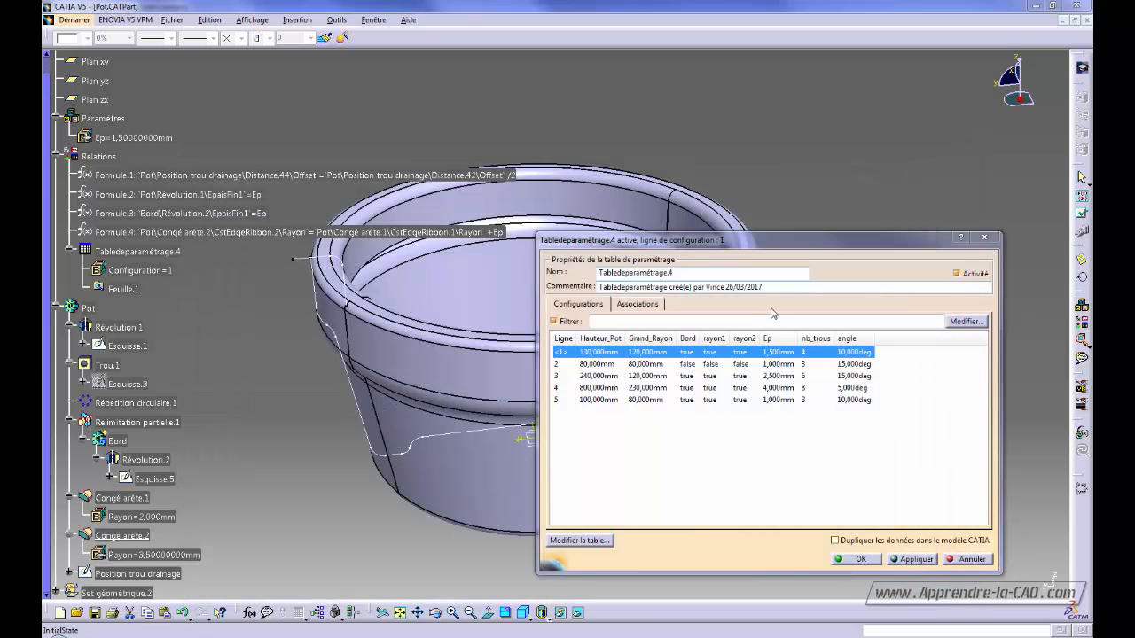
{"action": "left_click", "coordinate": [645, 306]}
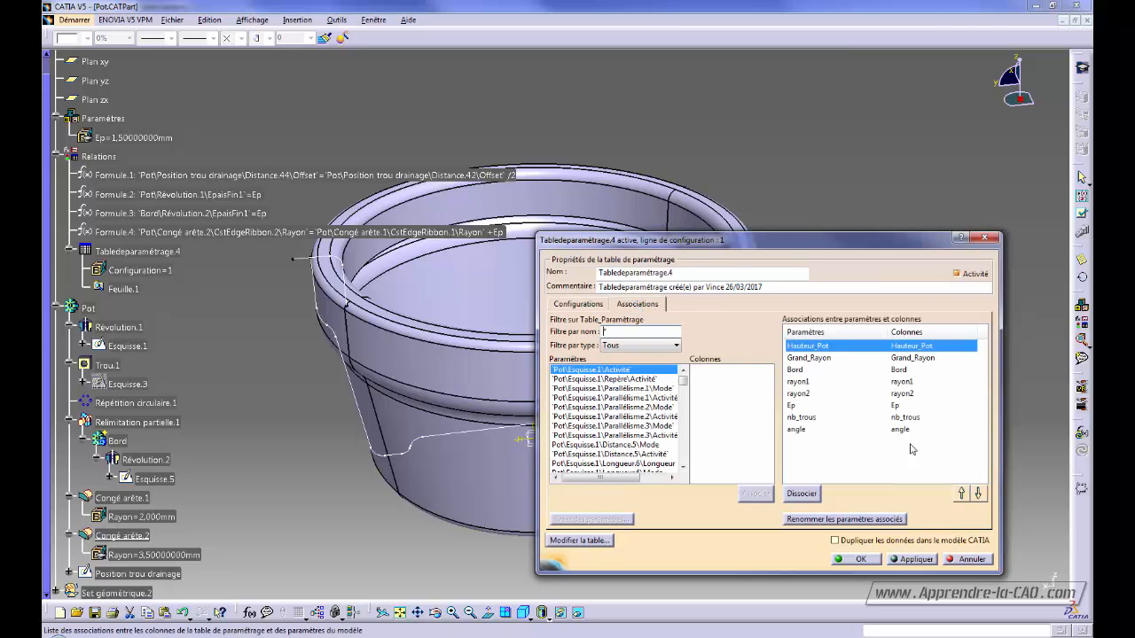
{"action": "left_click", "coordinate": [572, 306]}
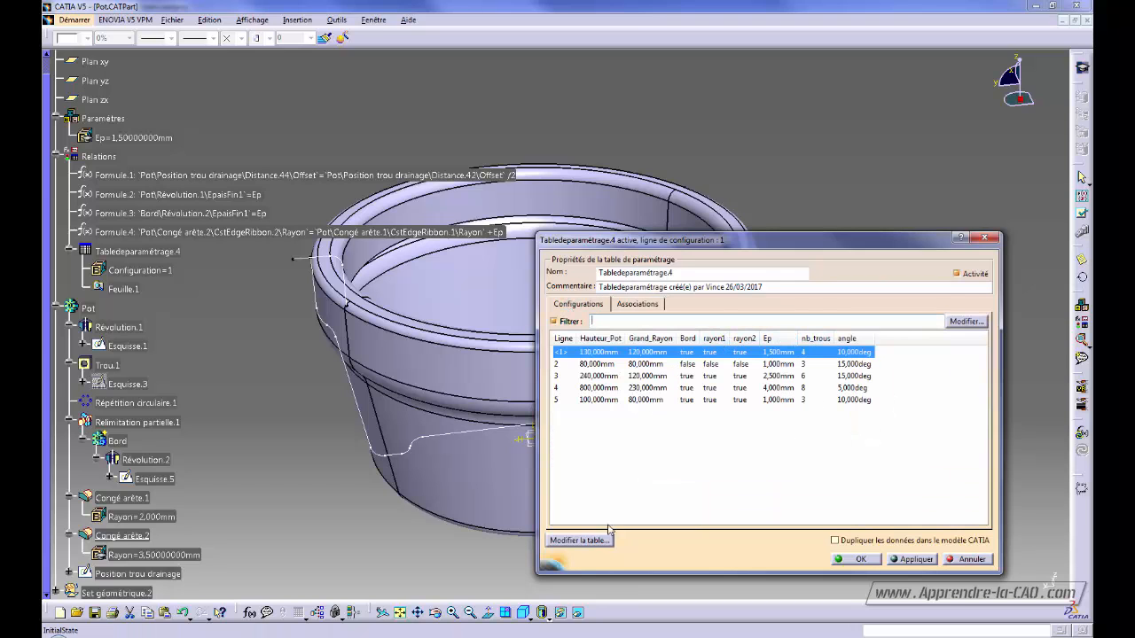
{"action": "left_click", "coordinate": [581, 540]}
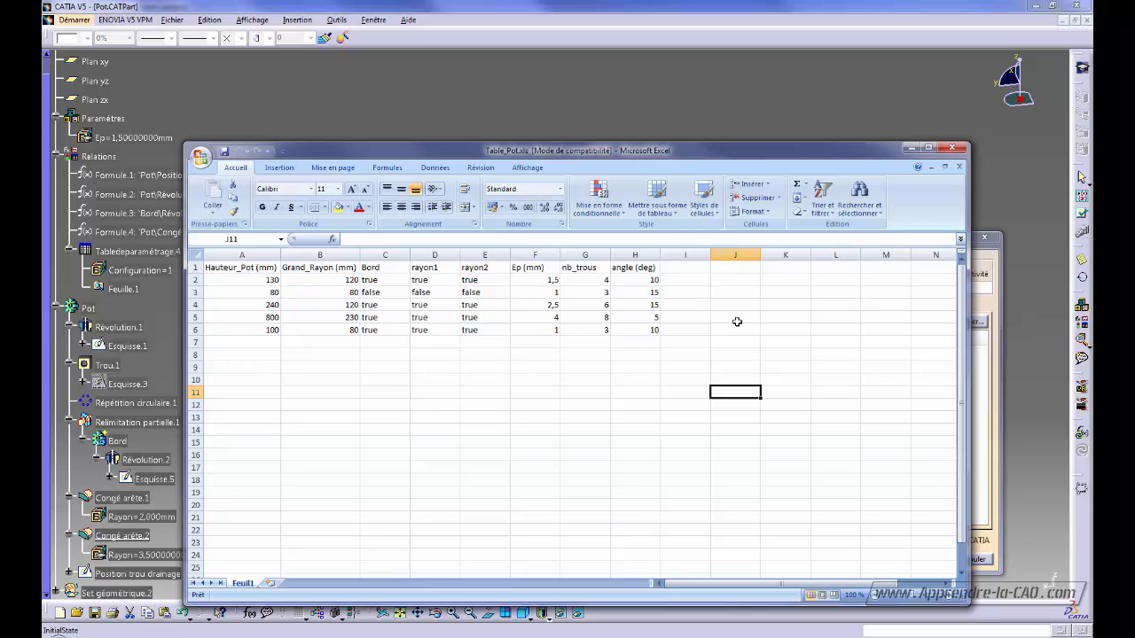
{"action": "key", "text": "alt+F4"}
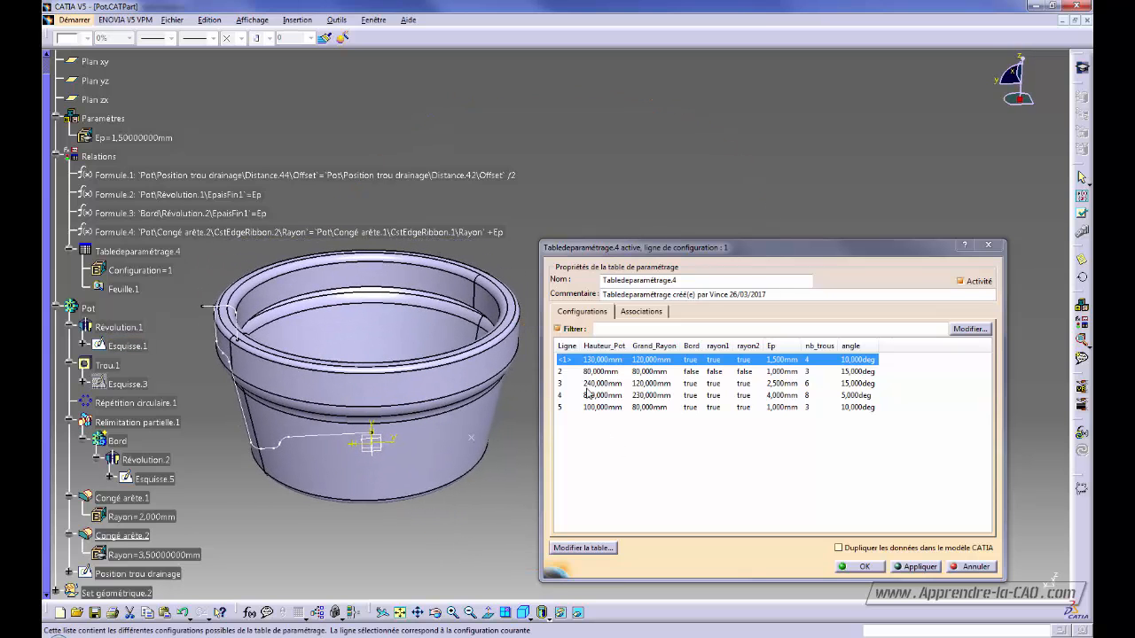
Apply configuration 2 and then configuration 3 to the pot
{"action": "left_click", "coordinate": [603, 373]}
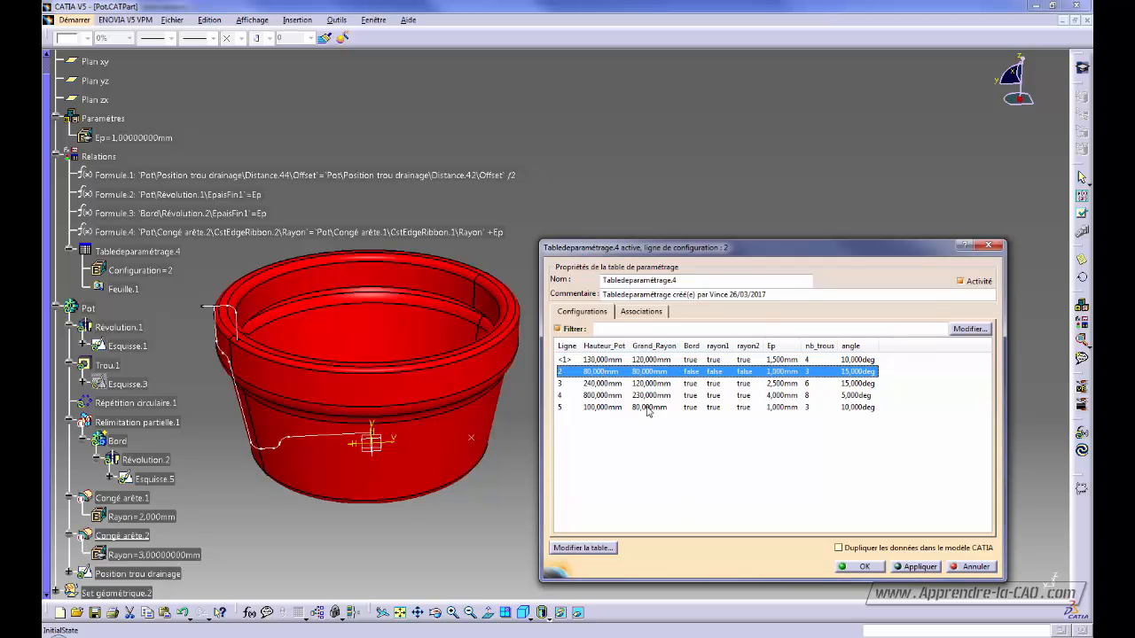
{"action": "left_click", "coordinate": [922, 567]}
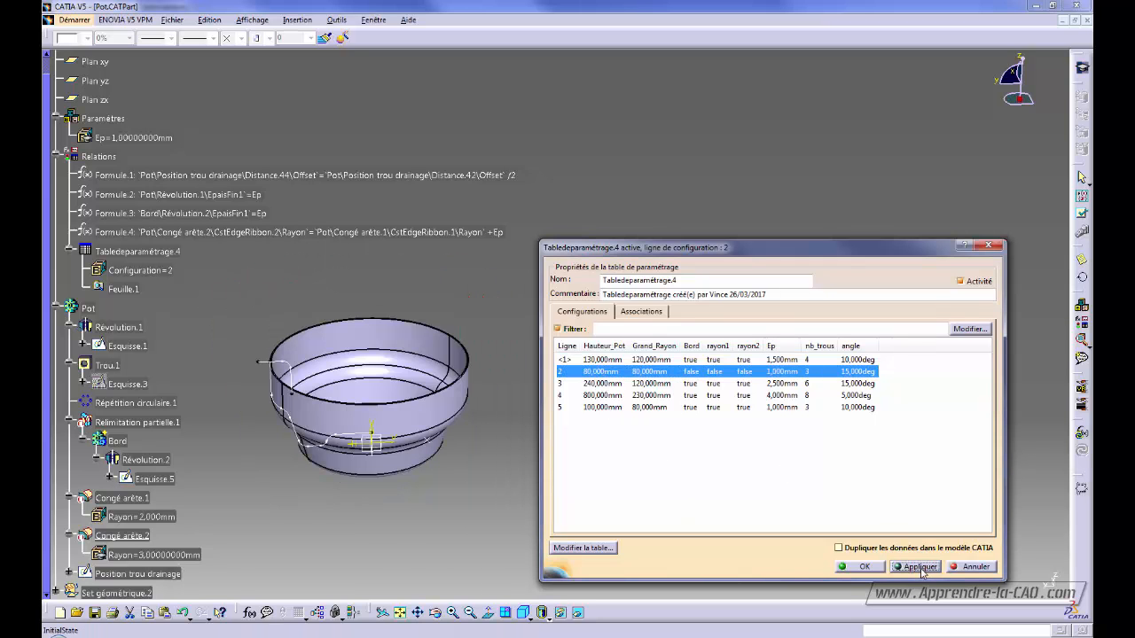
{"action": "left_click", "coordinate": [600, 384]}
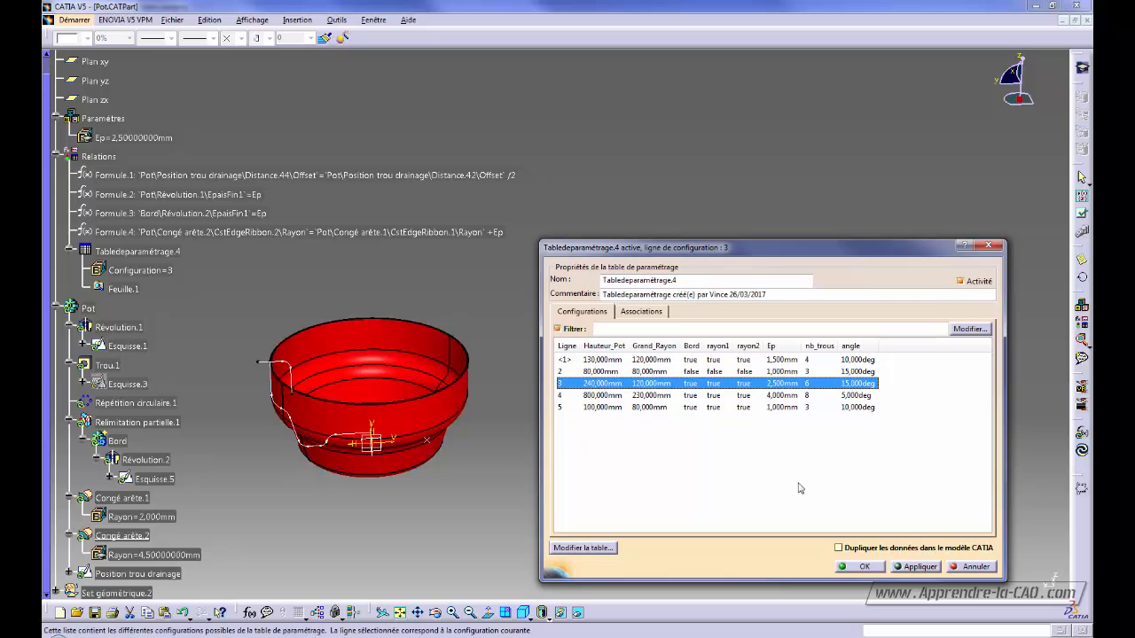
{"action": "left_click", "coordinate": [918, 568]}
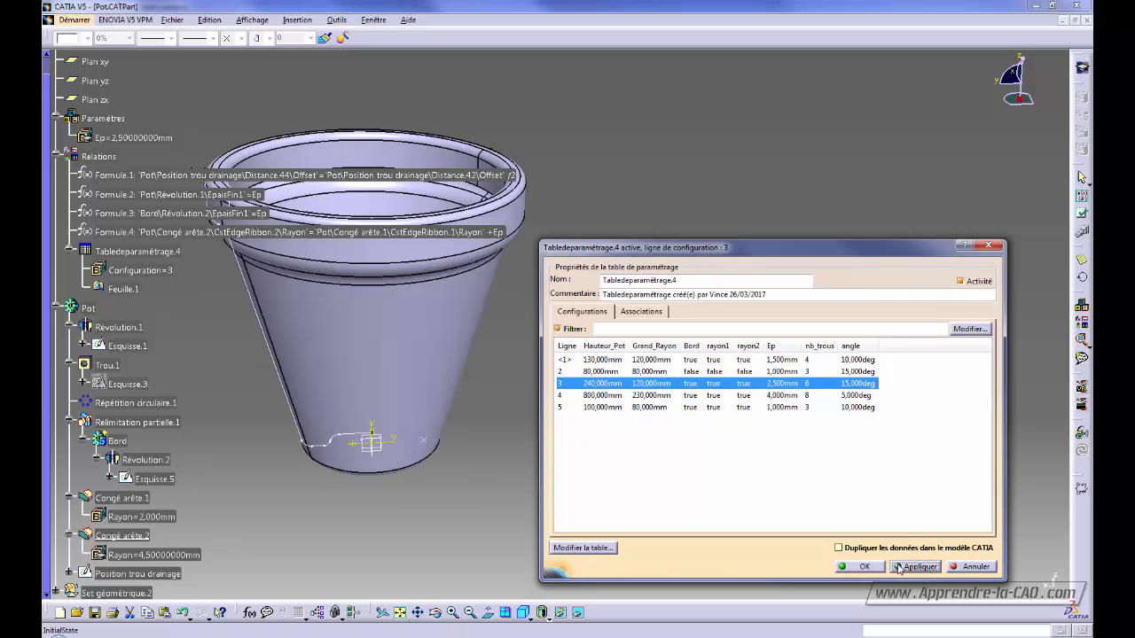
{"action": "middle_click_drag", "start_coordinate": [460, 529], "coordinate": [390, 424]}
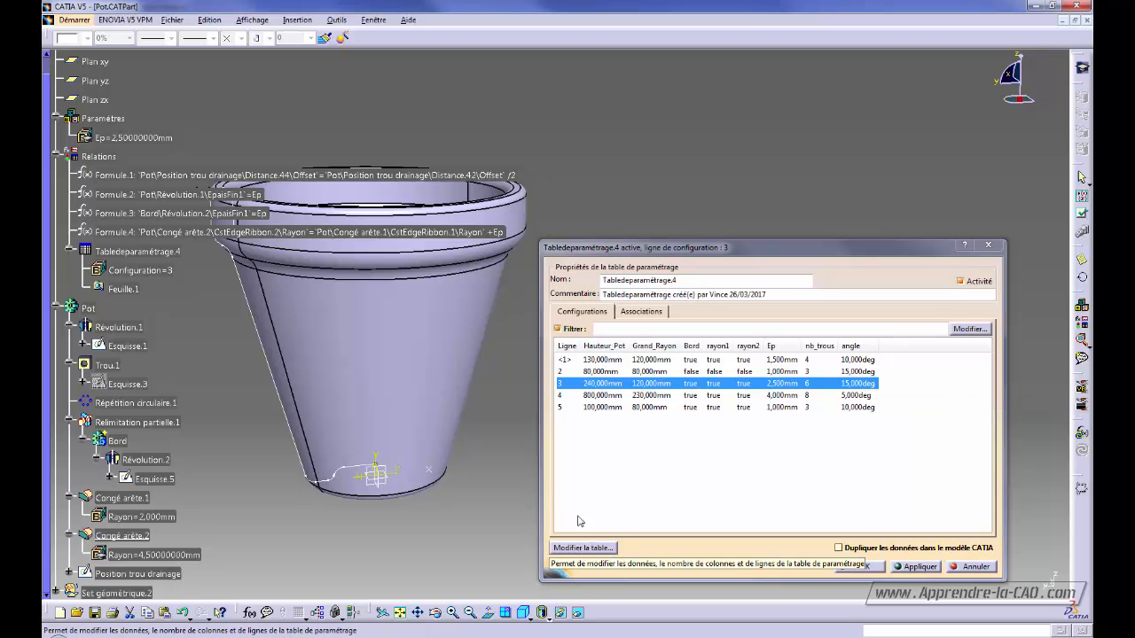
Open the linked Table_Pot.xls from the design table and set the angle of configuration 3 to 8 degrees
{"action": "left_click", "coordinate": [583, 549]}
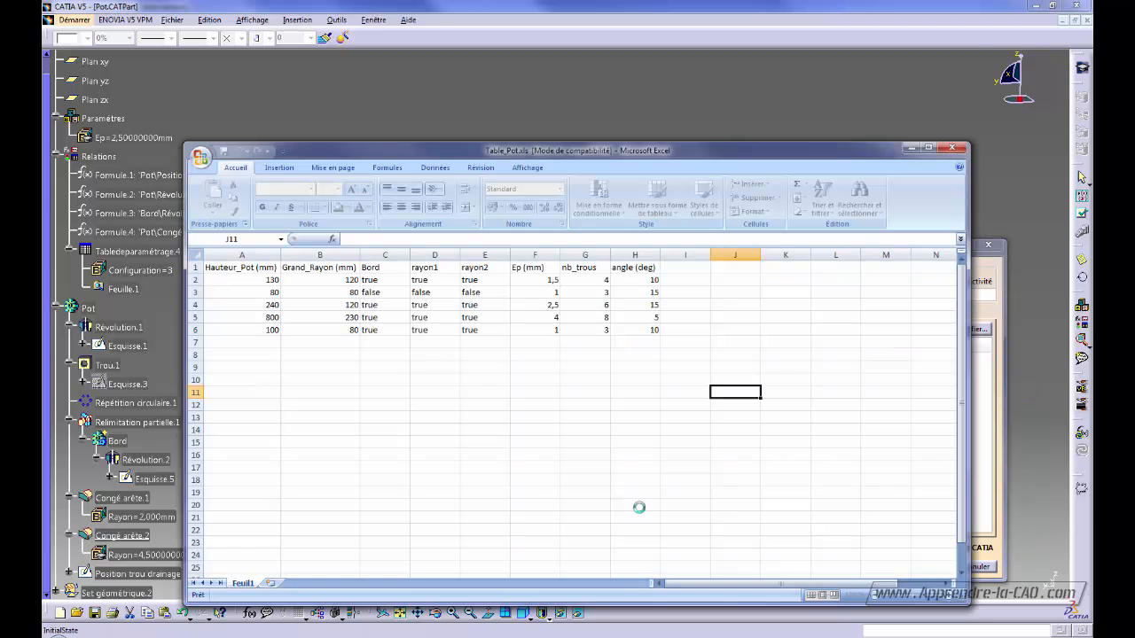
{"action": "left_click", "coordinate": [215, 304]}
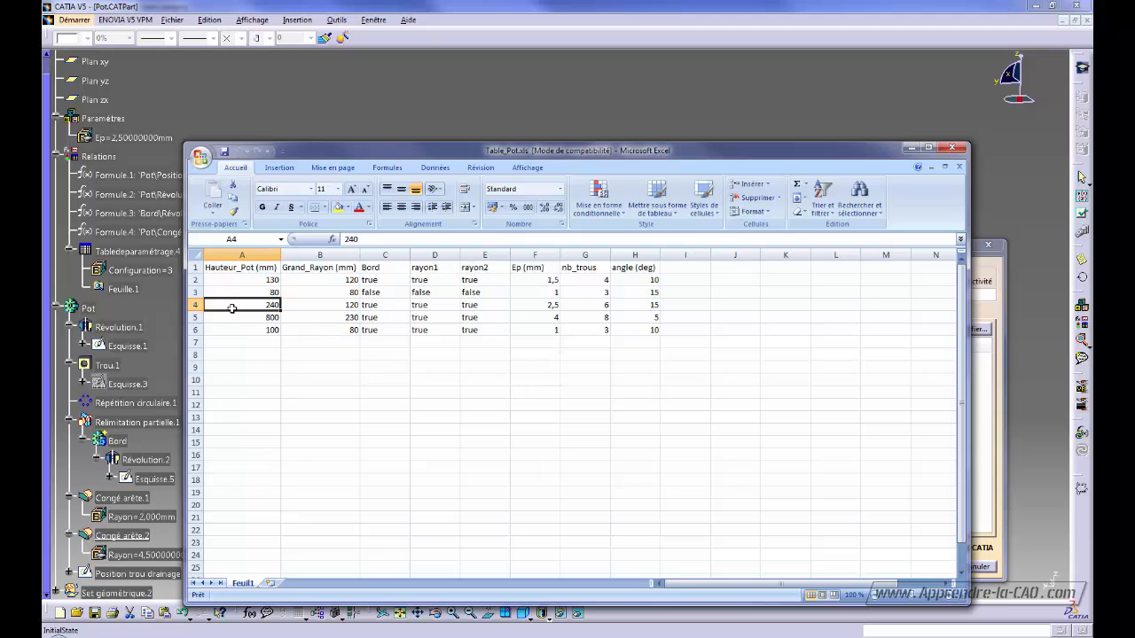
{"action": "left_click", "coordinate": [635, 304]}
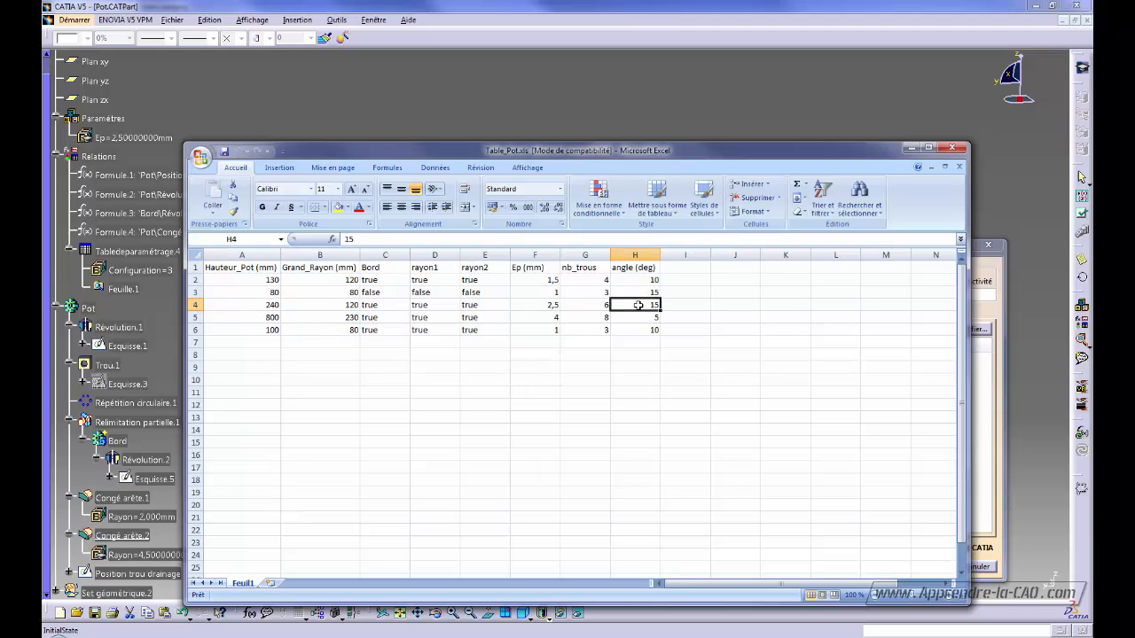
{"action": "double_click", "coordinate": [656, 304]}
{"action": "double_click", "coordinate": [656, 304]}
{"action": "type", "text": "8"}
{"action": "key", "text": "Return"}
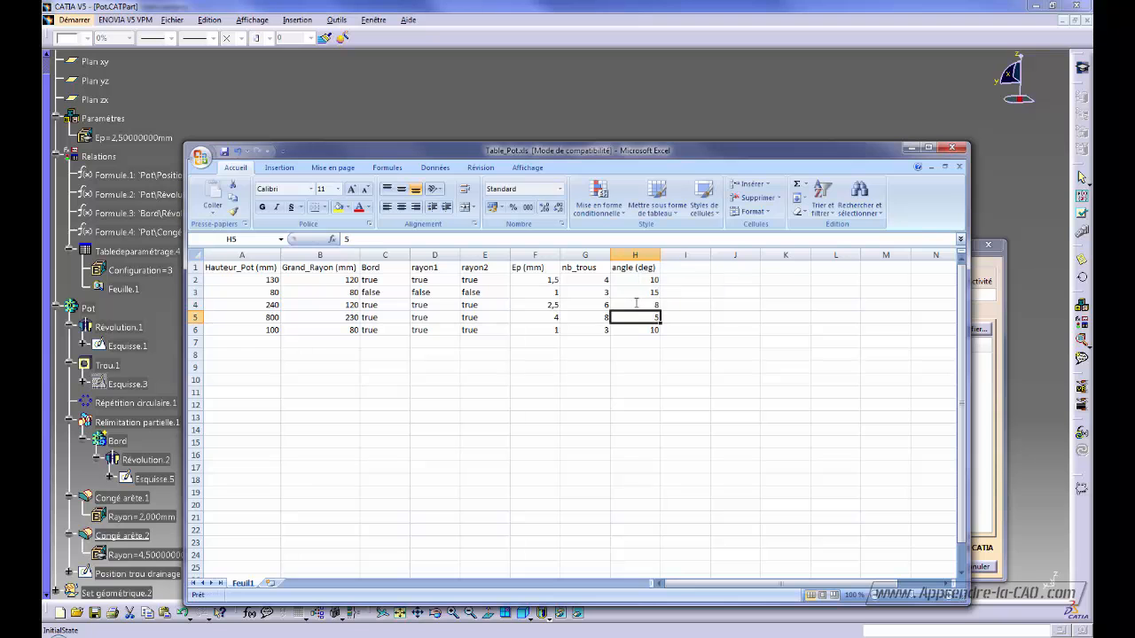
Close Table_Pot.xls with its changes saved and dismiss the design table synchronization report
{"action": "left_click", "coordinate": [951, 148]}
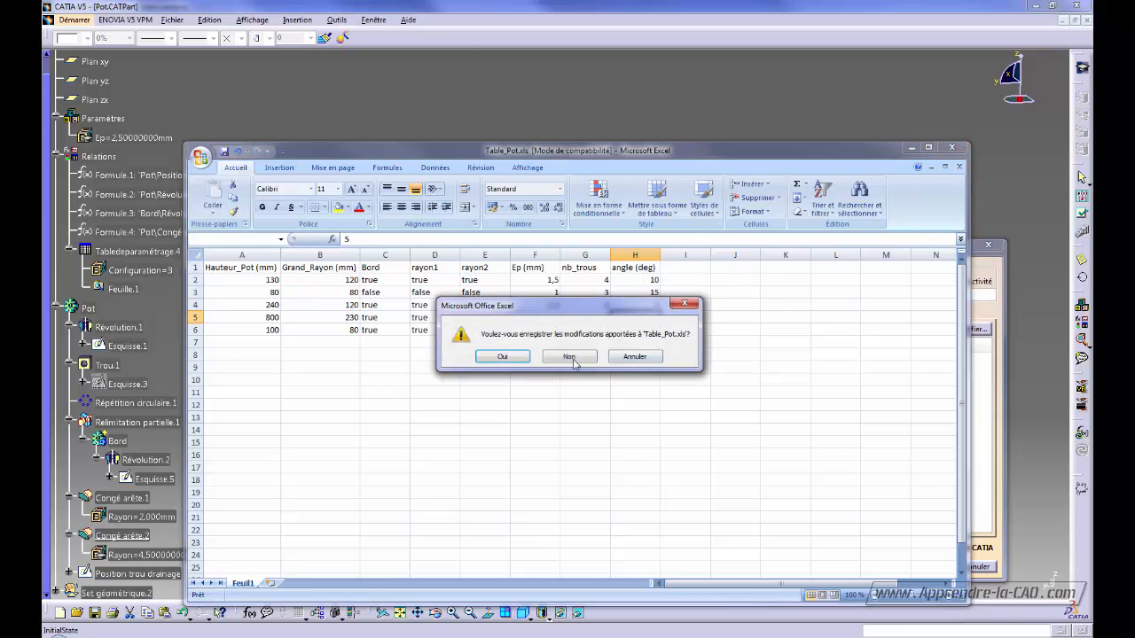
{"action": "left_click", "coordinate": [506, 356]}
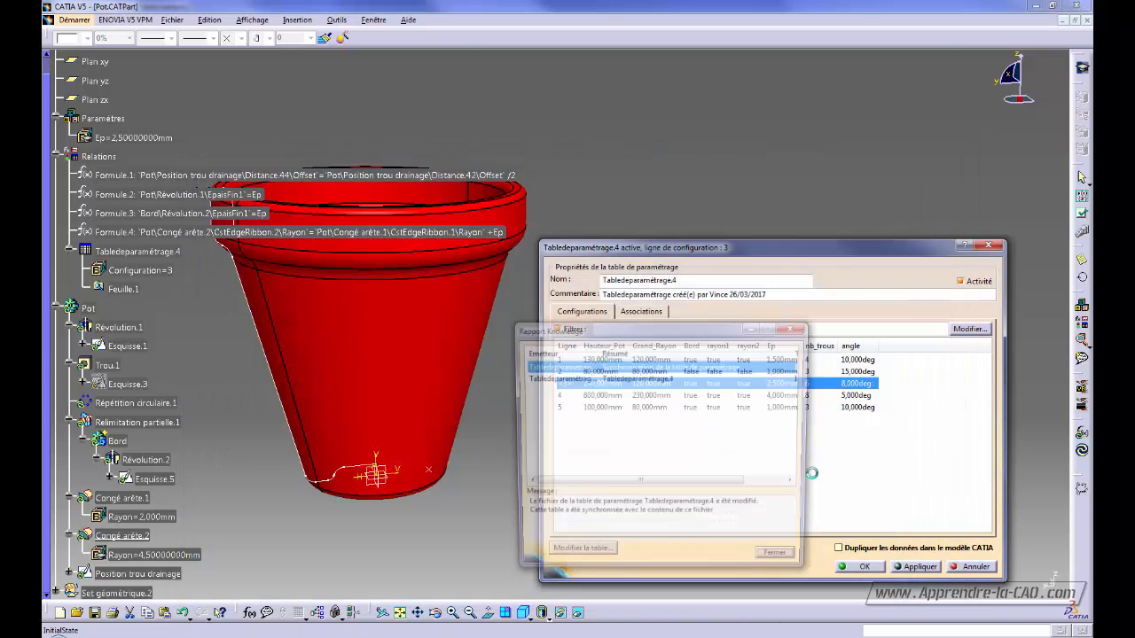
{"action": "left_click", "coordinate": [782, 562]}
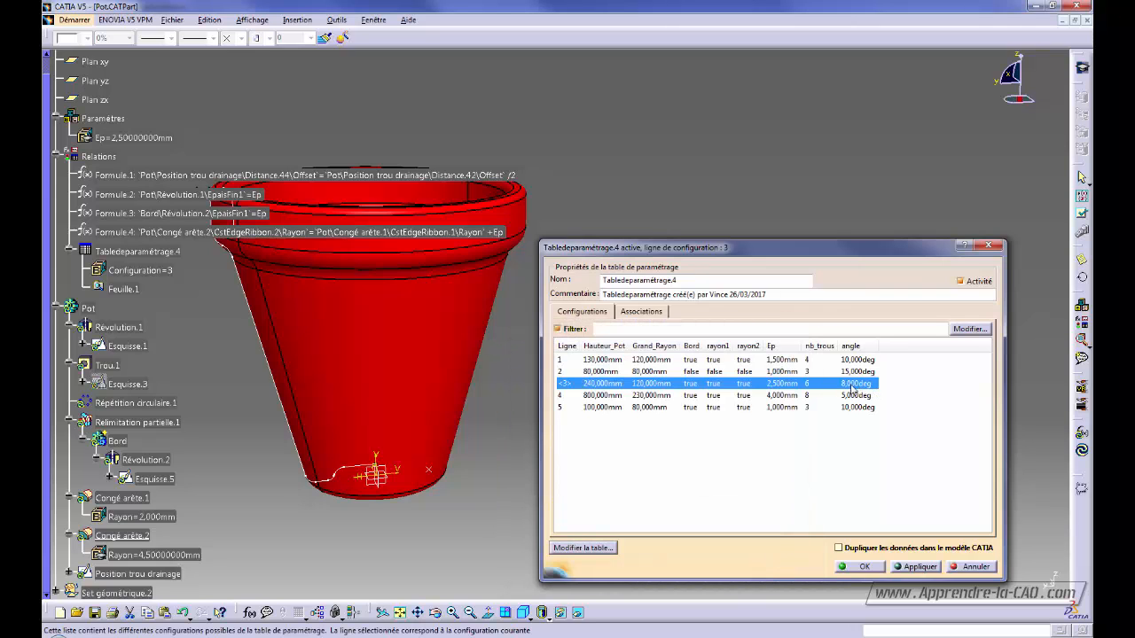
Apply the updated configuration 3 to the pot and inspect its walls and drainage holes
{"action": "left_click", "coordinate": [918, 566]}
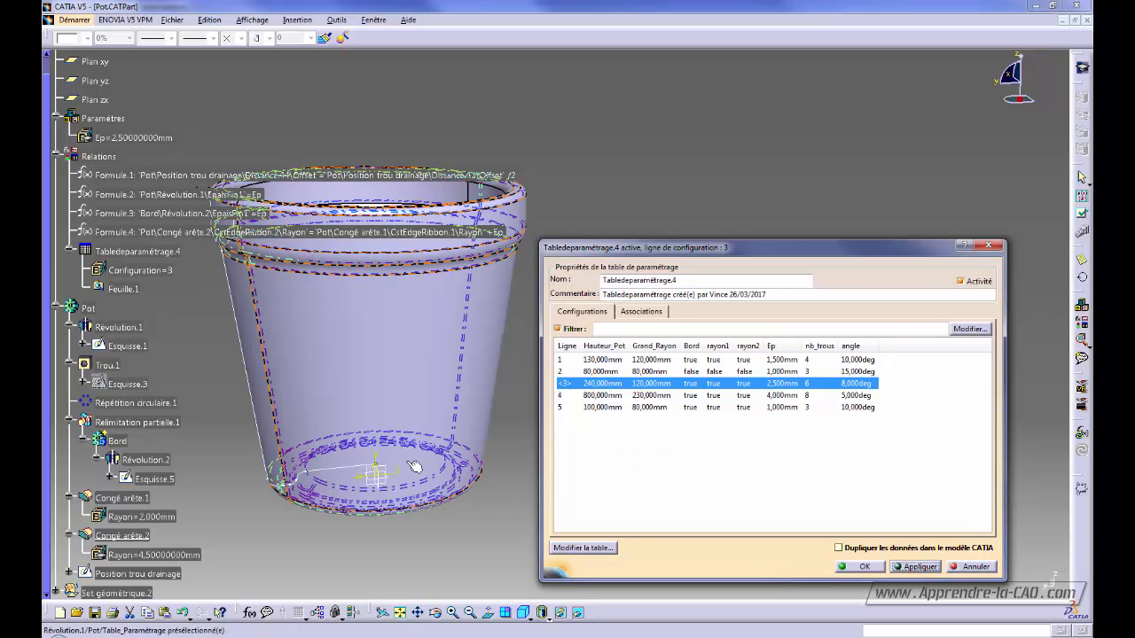
{"action": "middle_click_drag", "start_coordinate": [377, 399], "coordinate": [438, 417]}
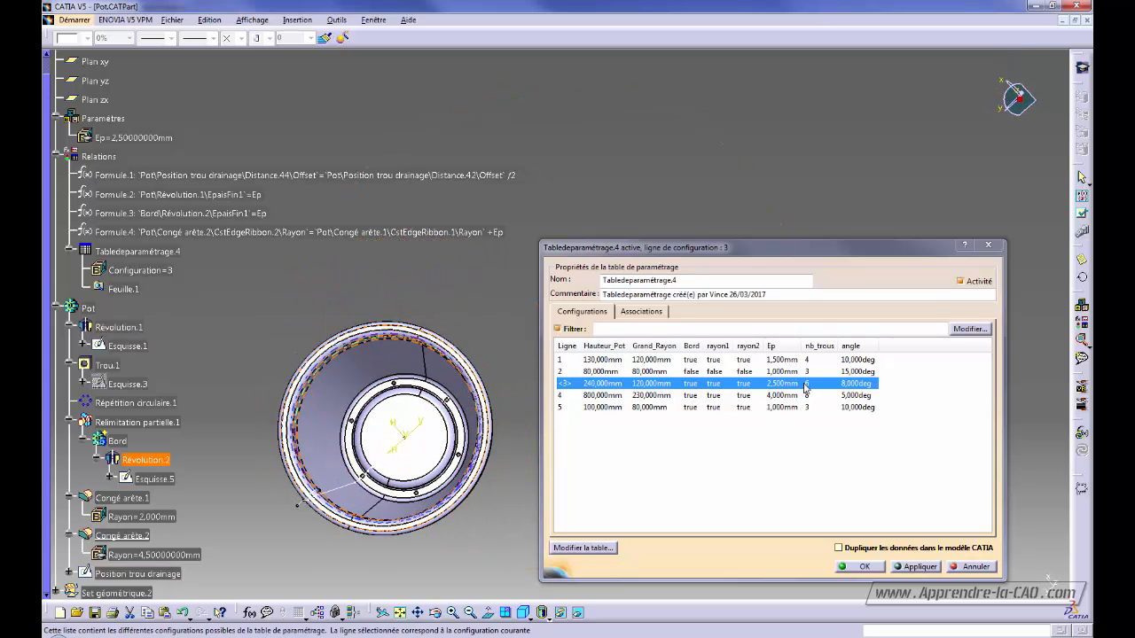
{"action": "middle_click_drag", "start_coordinate": [452, 540], "coordinate": [532, 429]}
{"action": "middle_click_drag", "start_coordinate": [273, 368], "coordinate": [299, 434]}
{"action": "middle_click", "coordinate": [366, 384]}
{"action": "middle_click", "coordinate": [424, 402]}
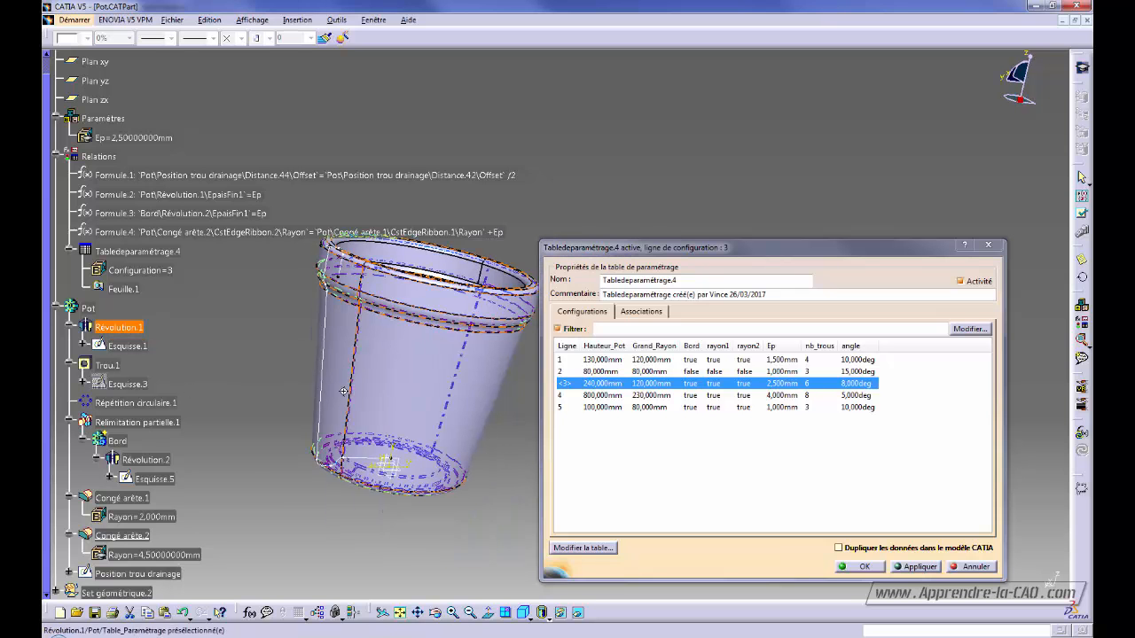
{"action": "middle_click_drag", "start_coordinate": [498, 400], "coordinate": [520, 365]}
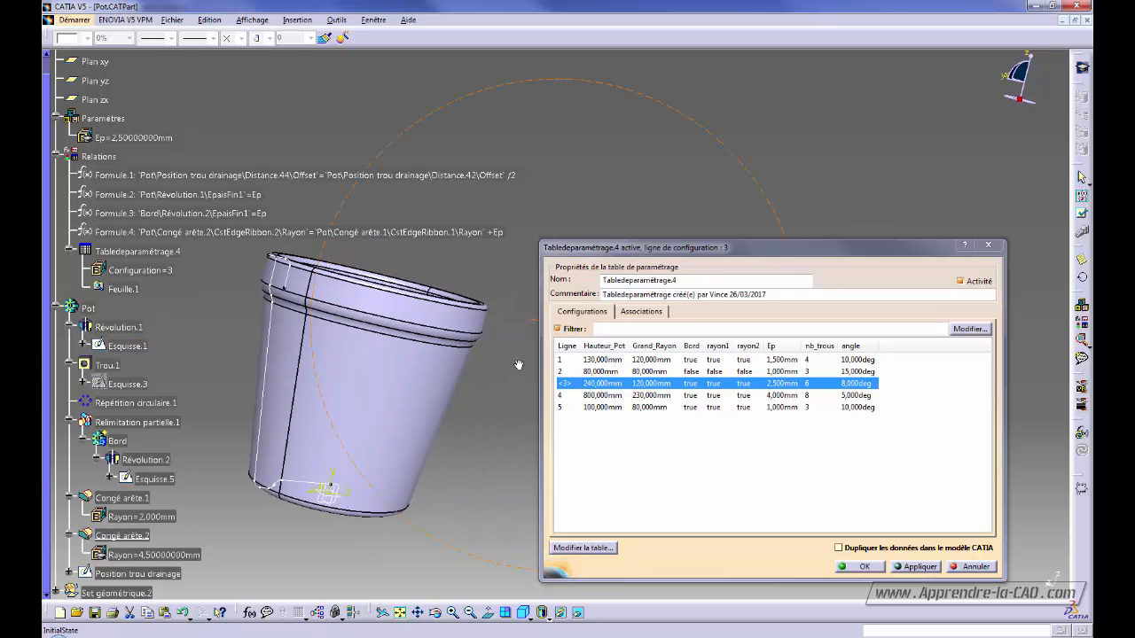
{"action": "middle_click_drag", "start_coordinate": [216, 362], "coordinate": [233, 435]}
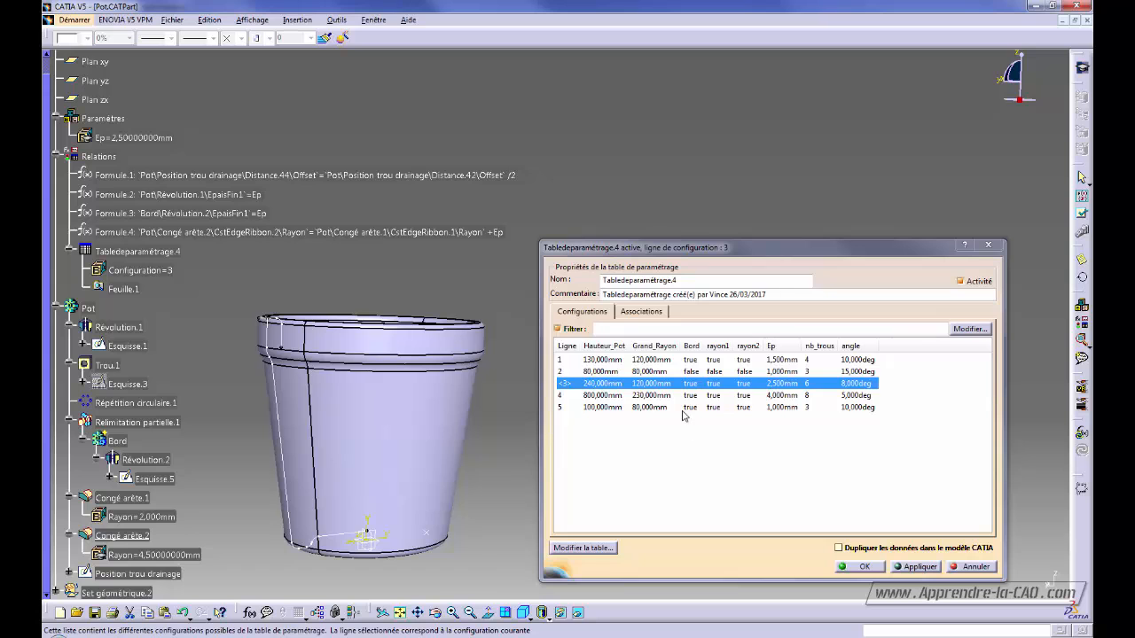
Apply configuration 4 and then configuration 5 to the pot, and validate the design table
{"action": "left_click", "coordinate": [602, 396]}
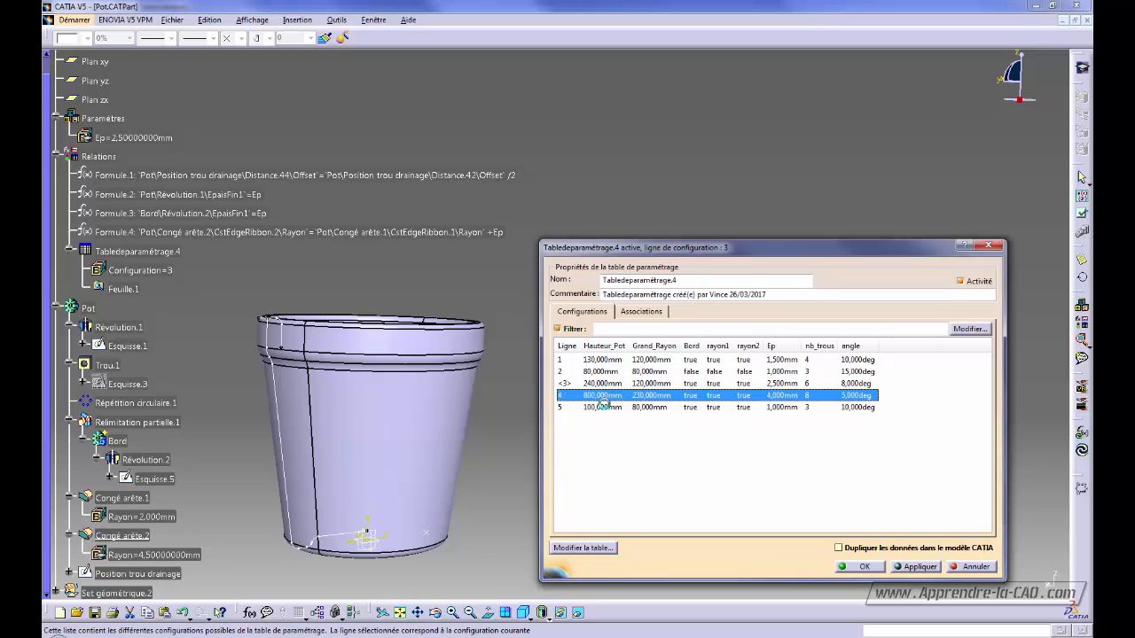
{"action": "left_click", "coordinate": [919, 567]}
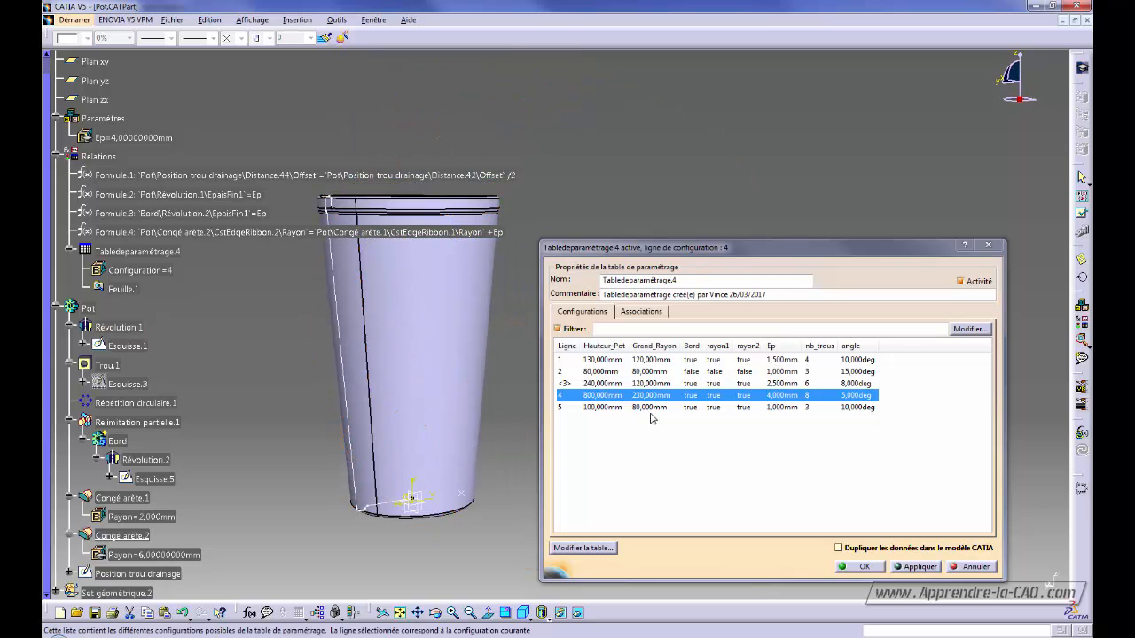
{"action": "left_click", "coordinate": [605, 407]}
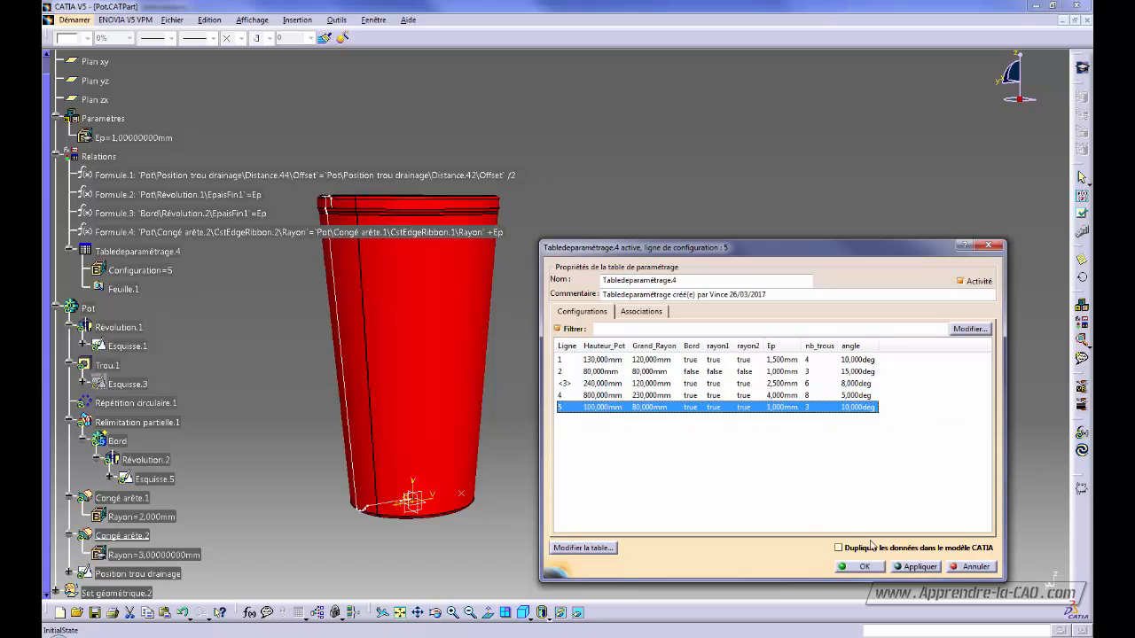
{"action": "left_click", "coordinate": [919, 567]}
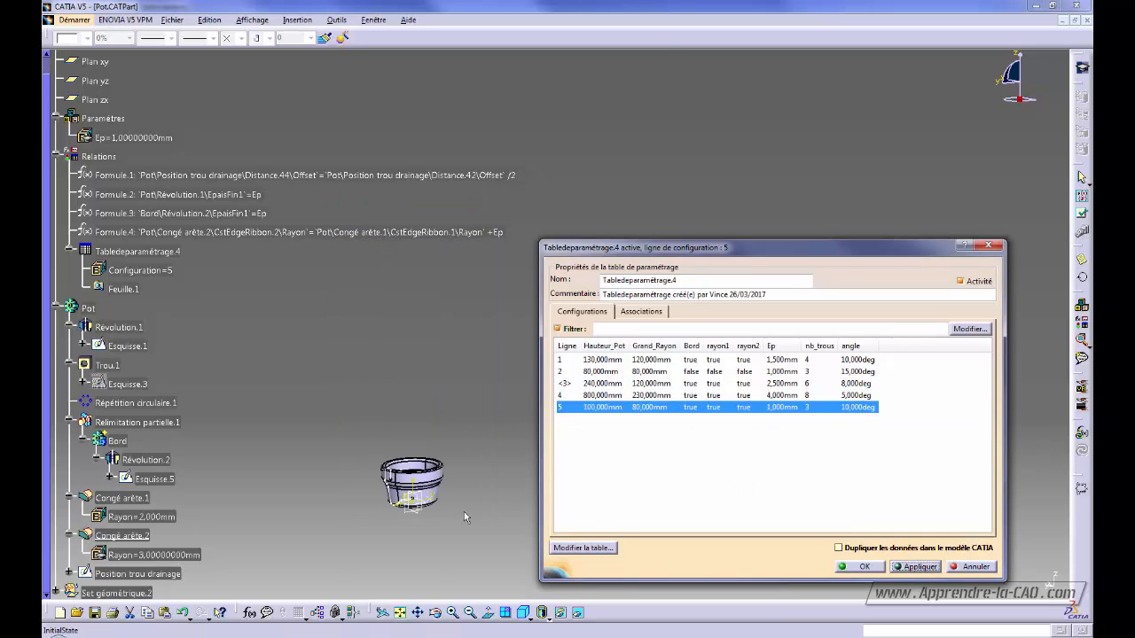
{"action": "middle_click_drag", "start_coordinate": [429, 452], "coordinate": [419, 406]}
{"action": "middle_click_drag", "start_coordinate": [239, 537], "coordinate": [489, 415]}
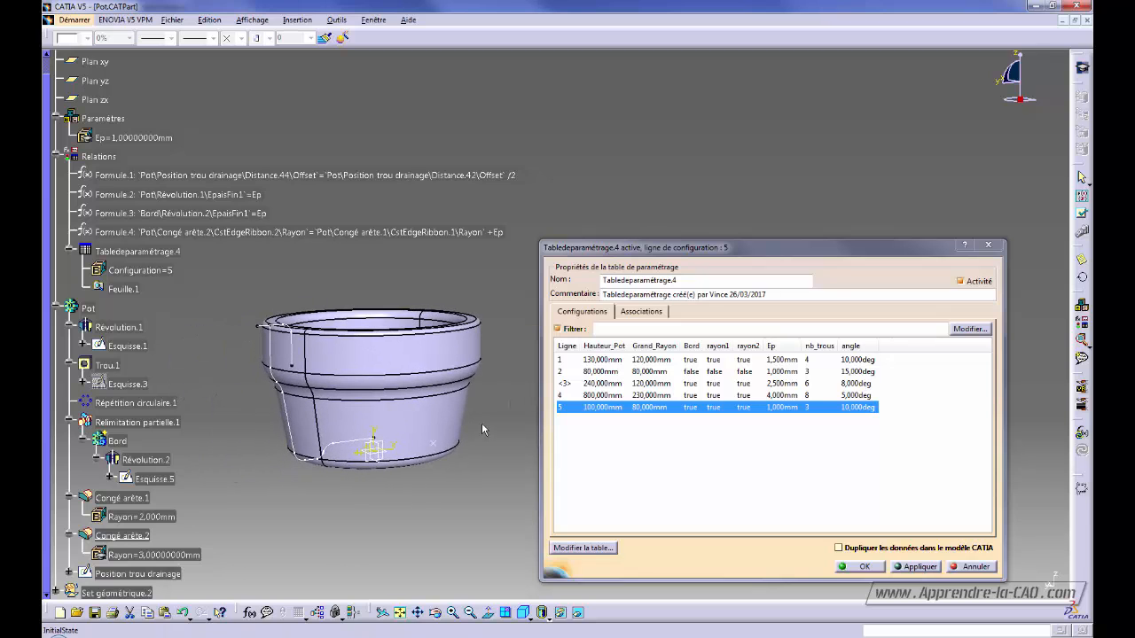
{"action": "middle_click_drag", "start_coordinate": [481, 423], "coordinate": [482, 451]}
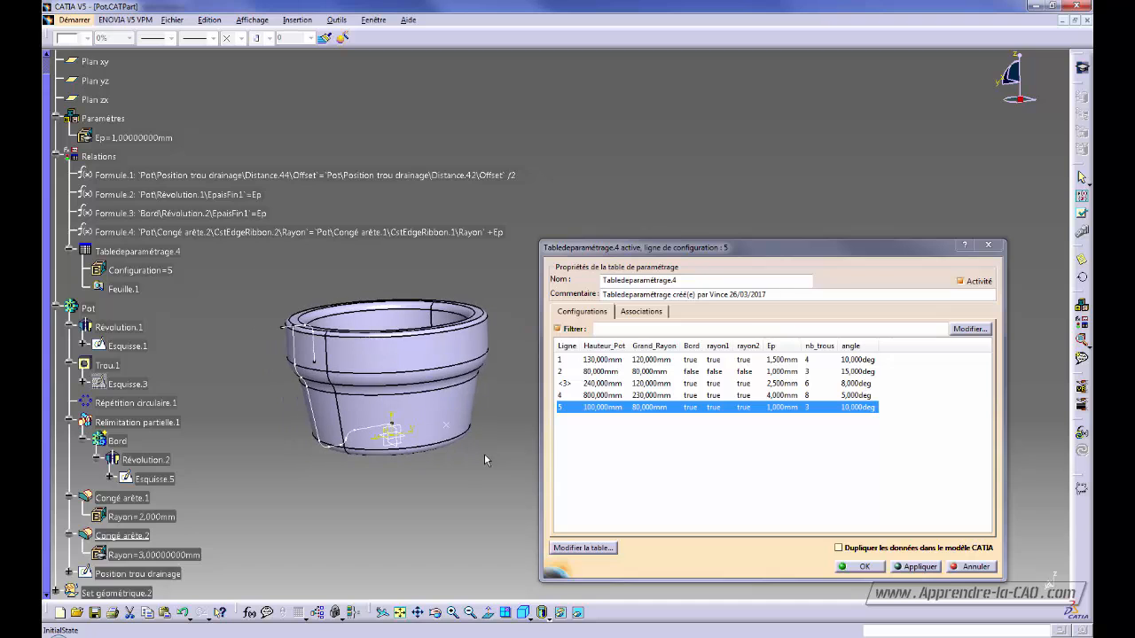
{"action": "left_click", "coordinate": [864, 566]}
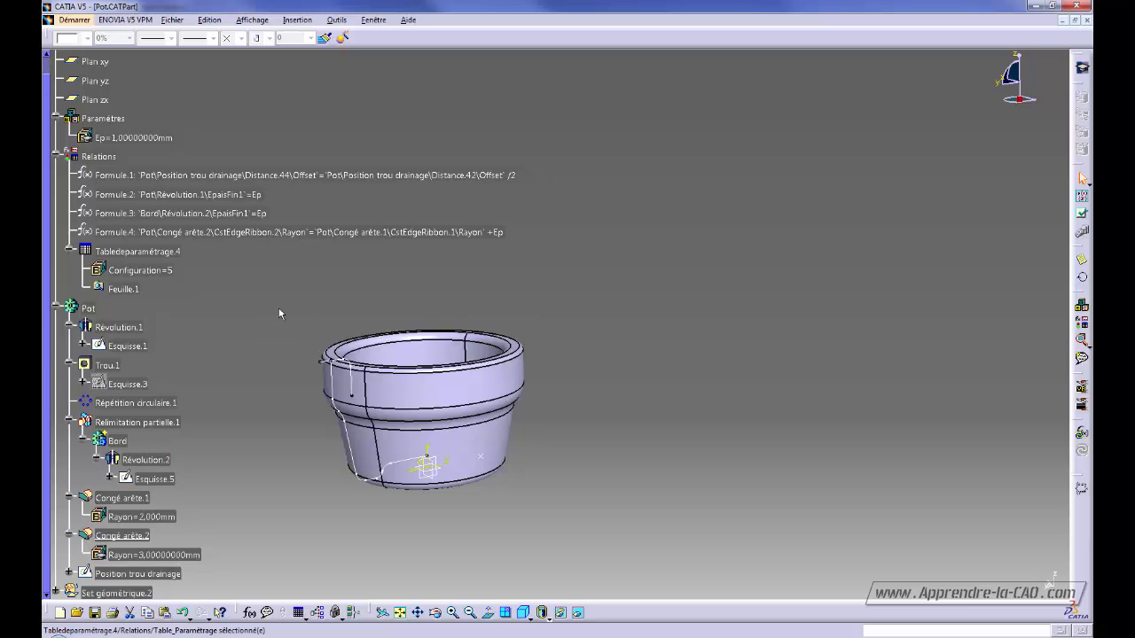
Edit the Configuration parameter under Tabledeparamétrage.4 in the tree, choosing configuration 2 from its table
{"action": "double_click", "coordinate": [141, 271]}
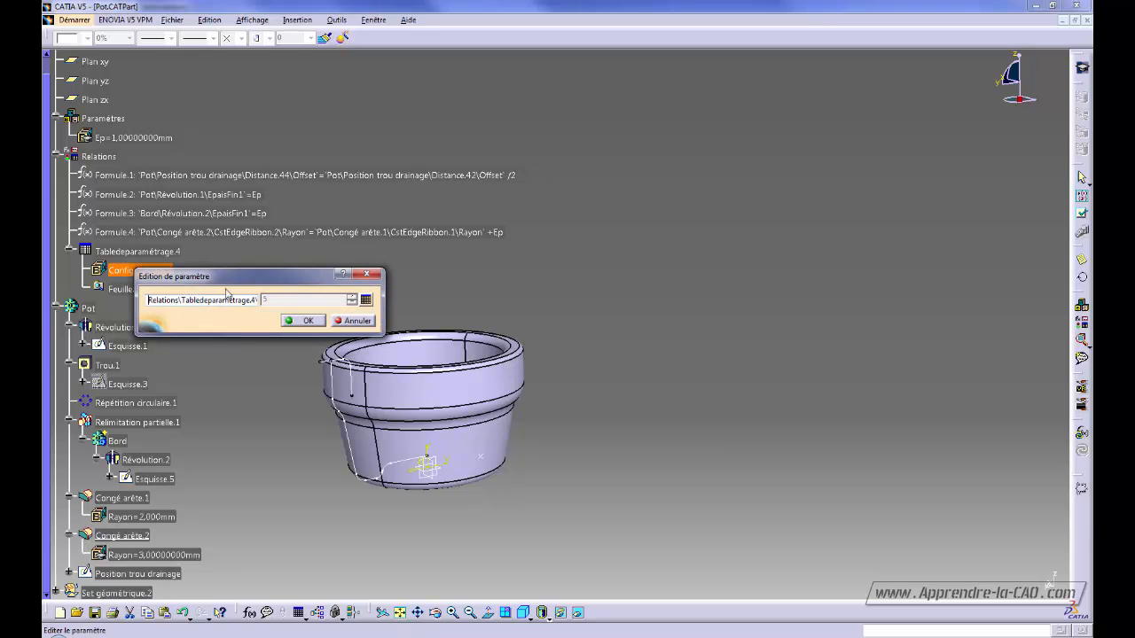
{"action": "left_click", "coordinate": [366, 299]}
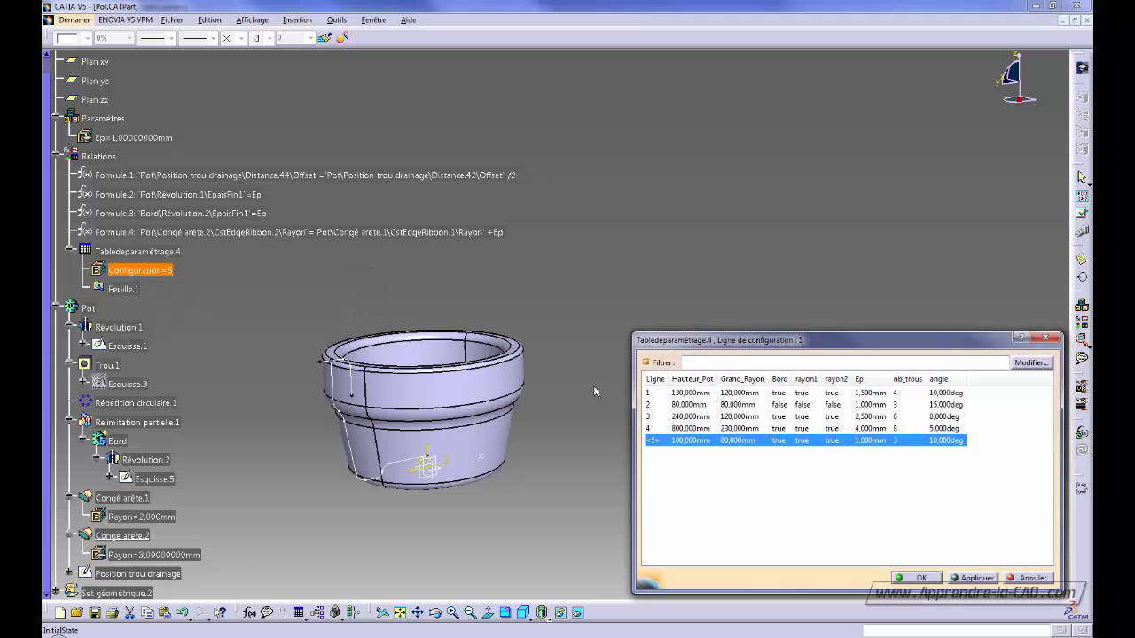
{"action": "left_click", "coordinate": [690, 417]}
{"action": "left_click", "coordinate": [697, 405]}
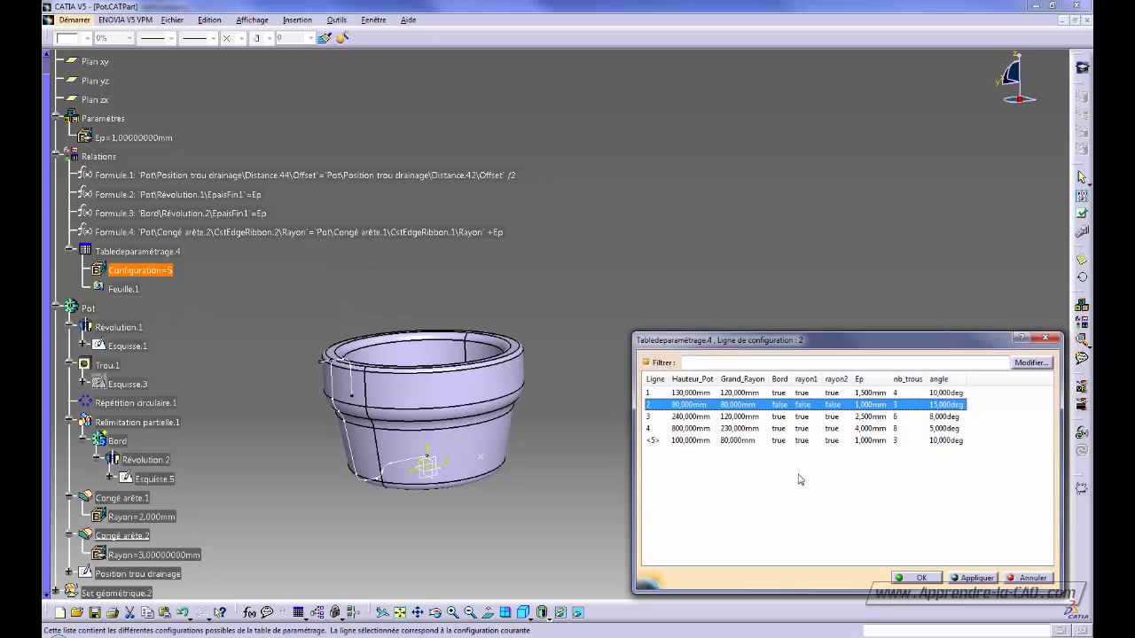
{"action": "double_click", "coordinate": [689, 404]}
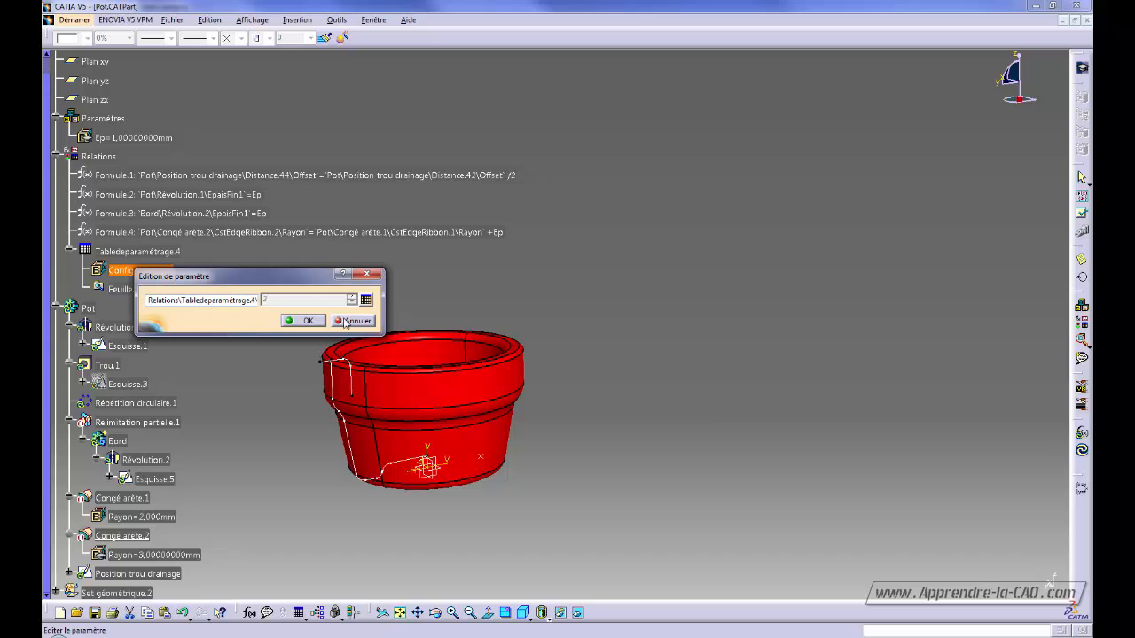
{"action": "left_click", "coordinate": [298, 320]}
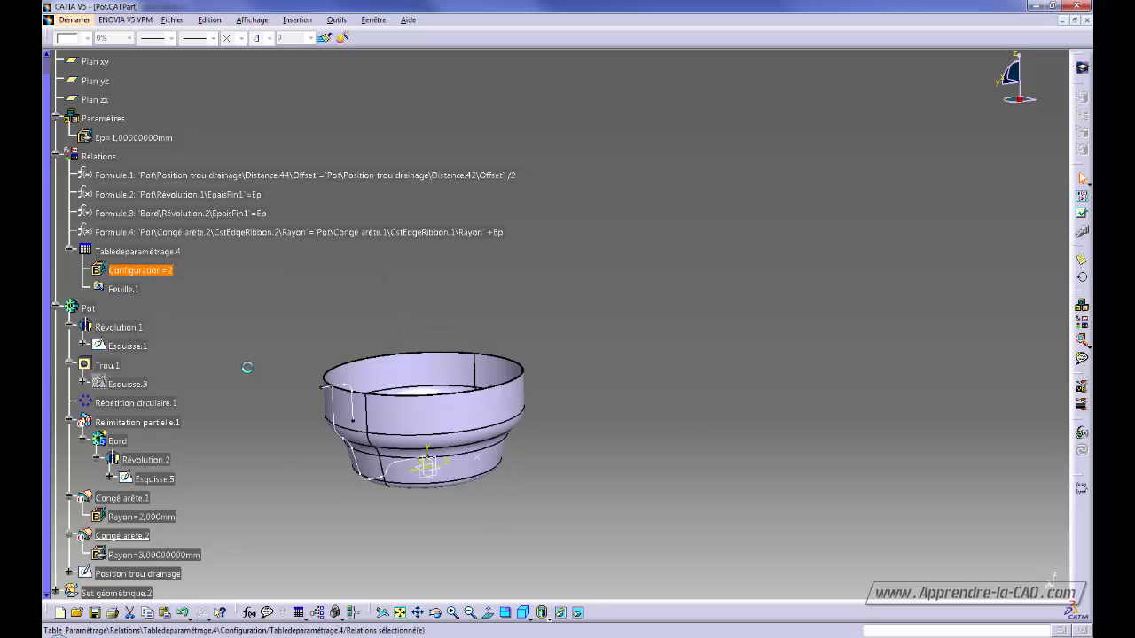
Switch the pot to configuration 4 through the design table's Configuration parameter in the tree
{"action": "double_click", "coordinate": [140, 269]}
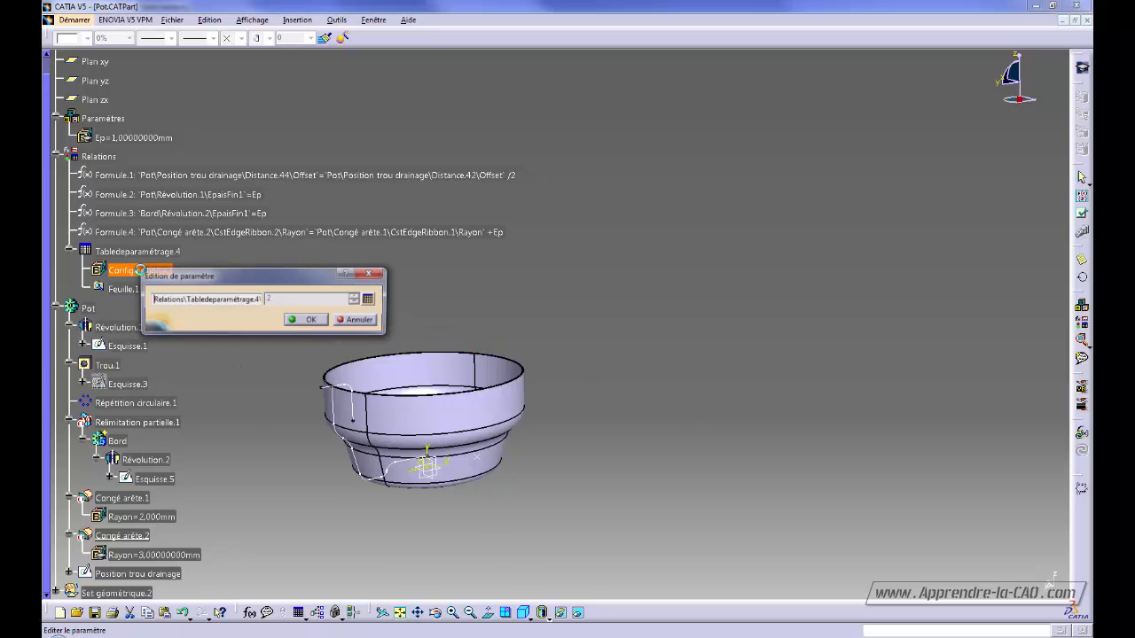
{"action": "left_click", "coordinate": [368, 299]}
{"action": "left_click", "coordinate": [693, 430]}
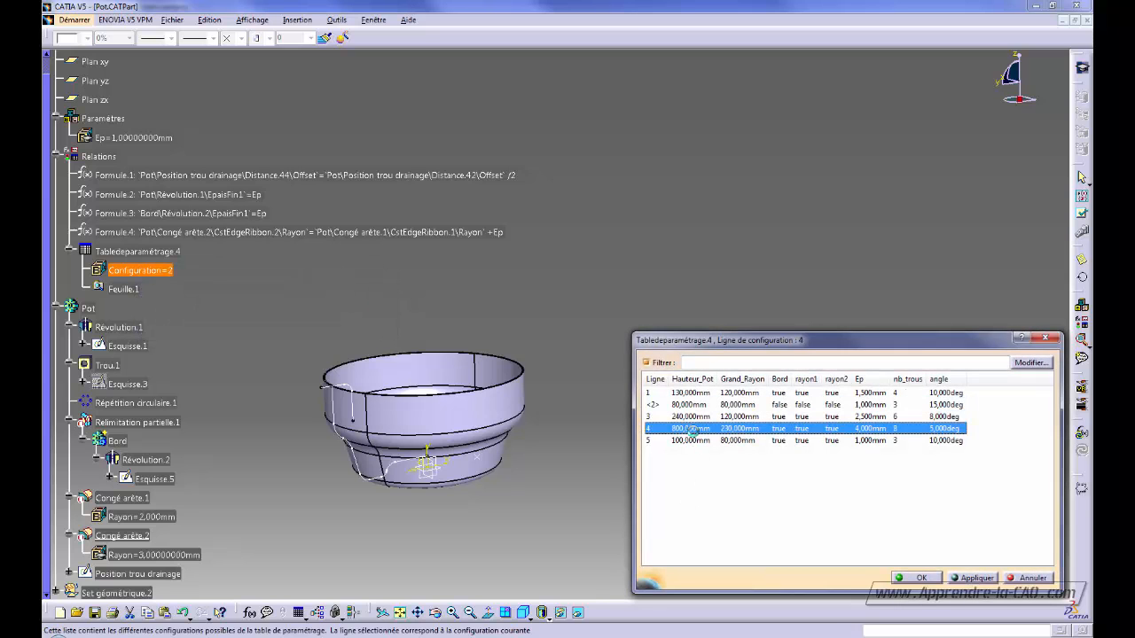
{"action": "left_click", "coordinate": [976, 578]}
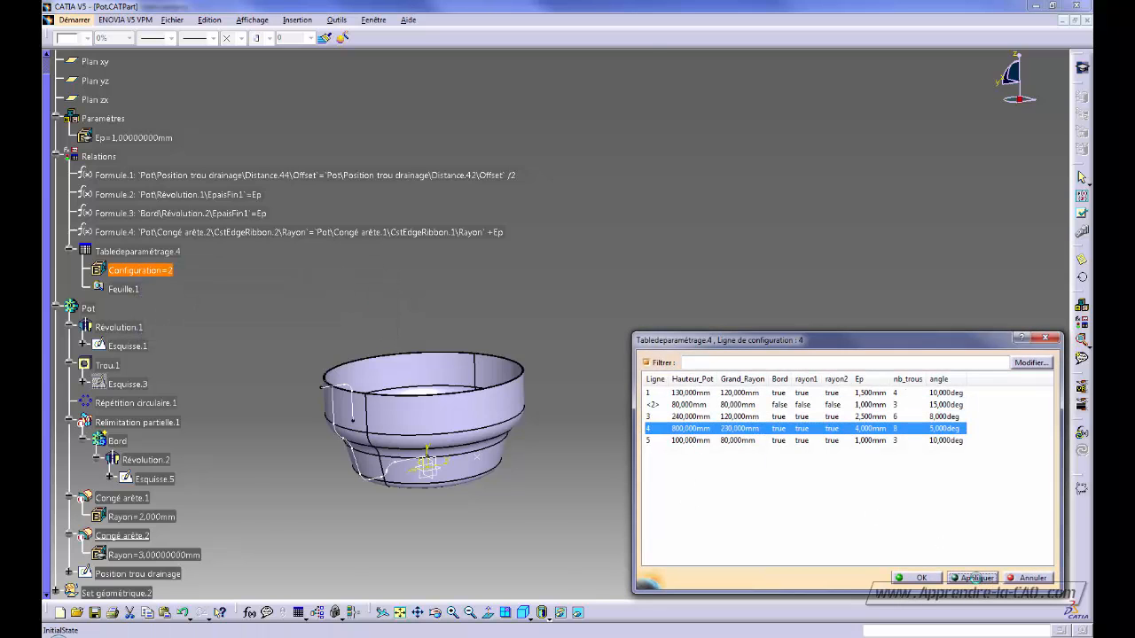
{"action": "left_click", "coordinate": [921, 578]}
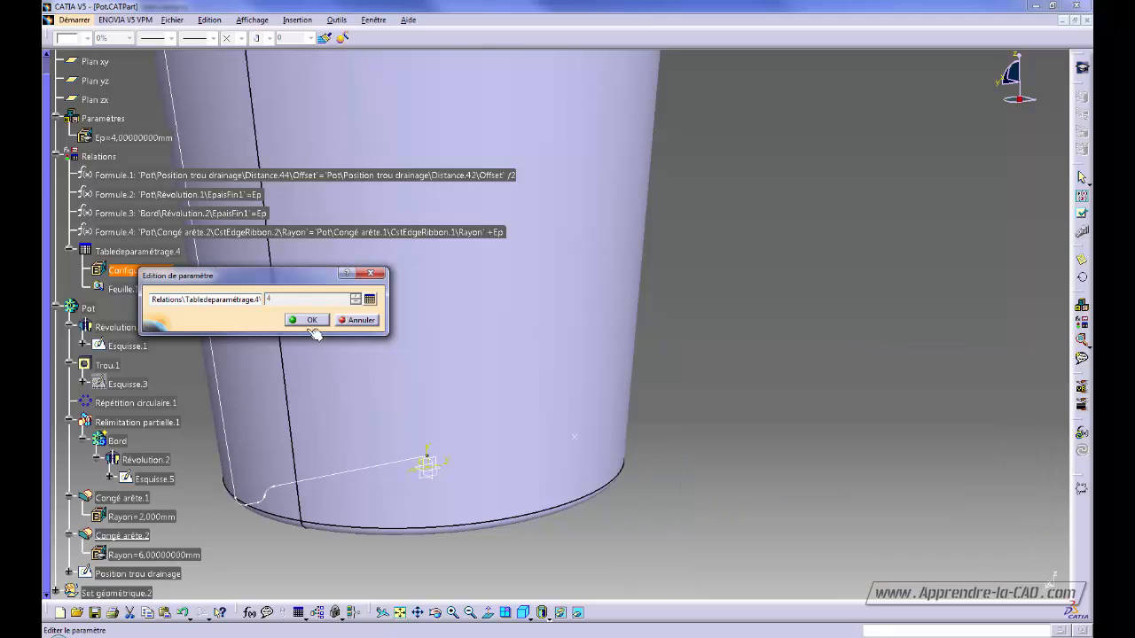
{"action": "left_click", "coordinate": [309, 320]}
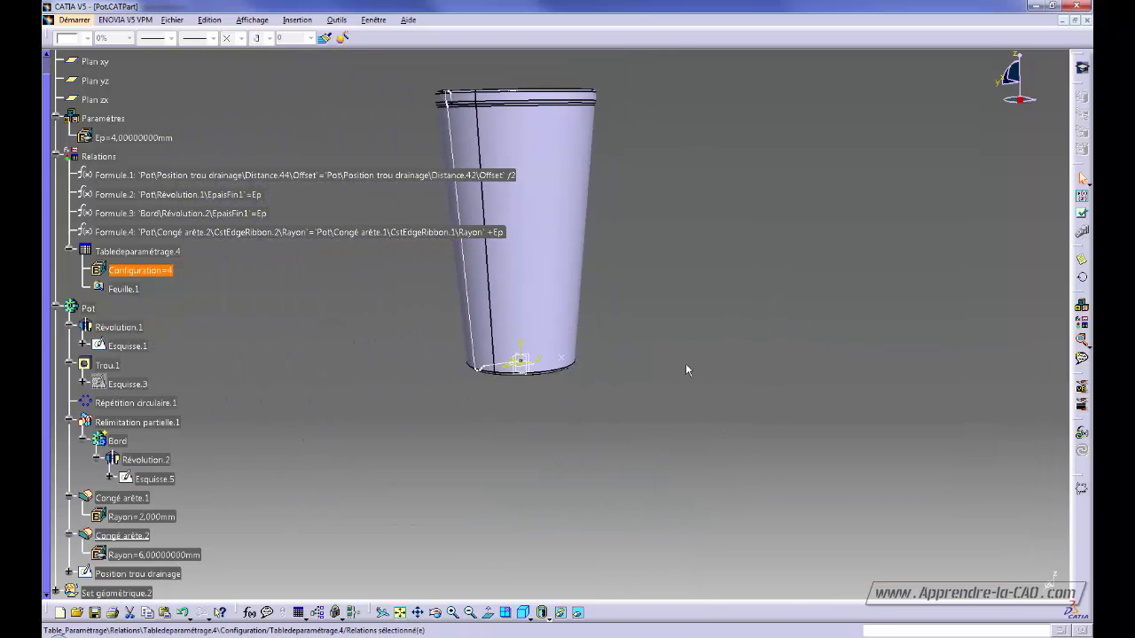
{"action": "middle_click_drag", "start_coordinate": [686, 370], "coordinate": [702, 448]}
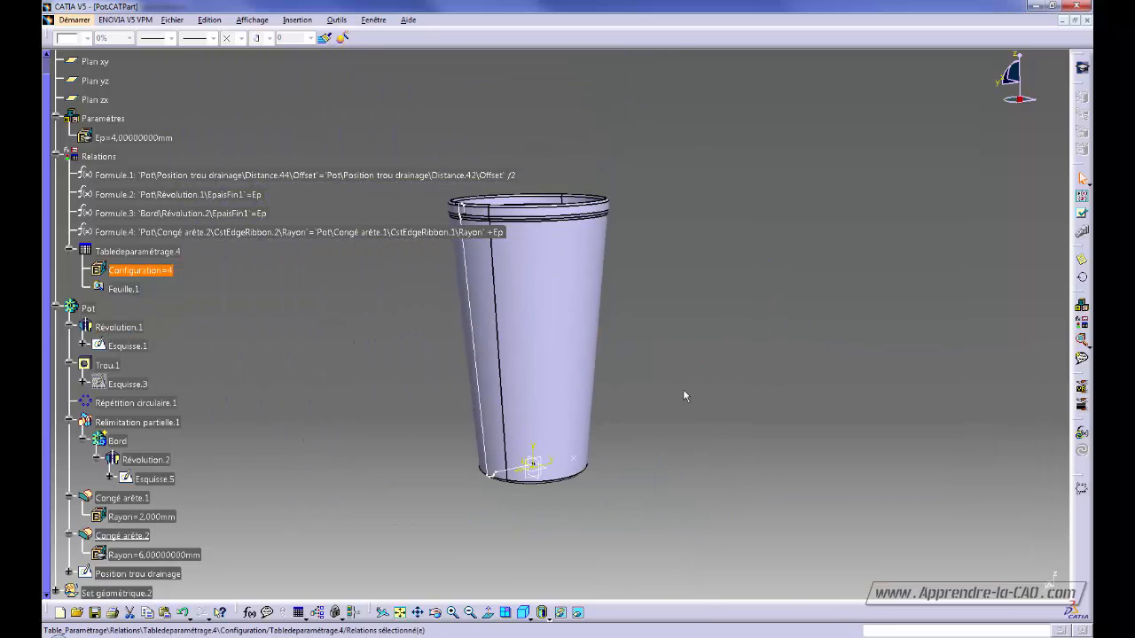
{"action": "middle_click_drag", "start_coordinate": [684, 396], "coordinate": [722, 412]}
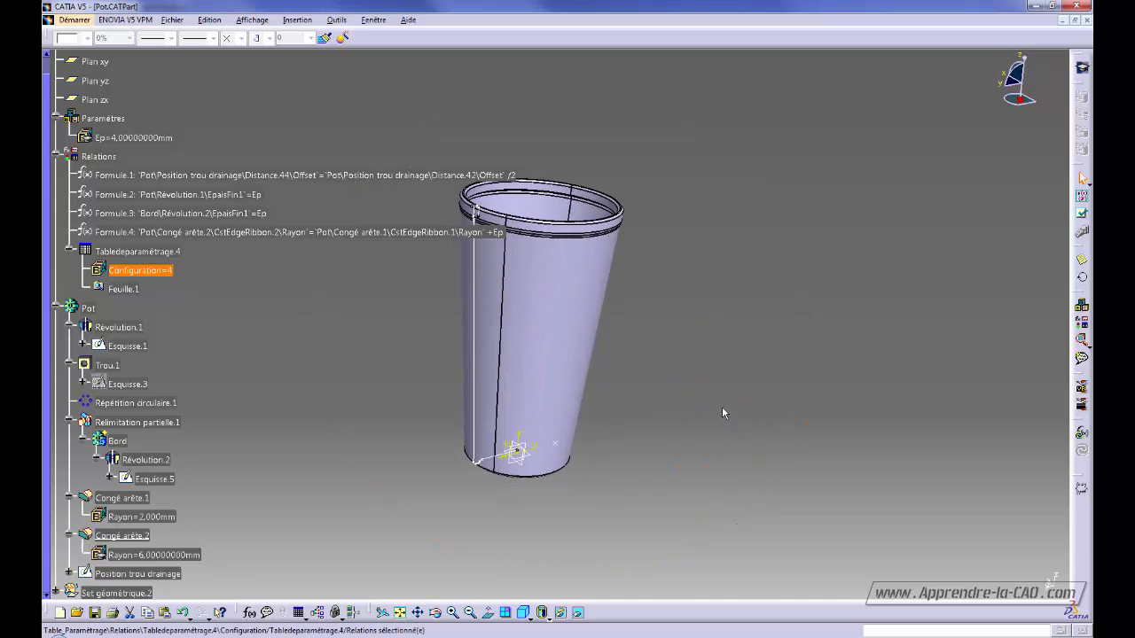